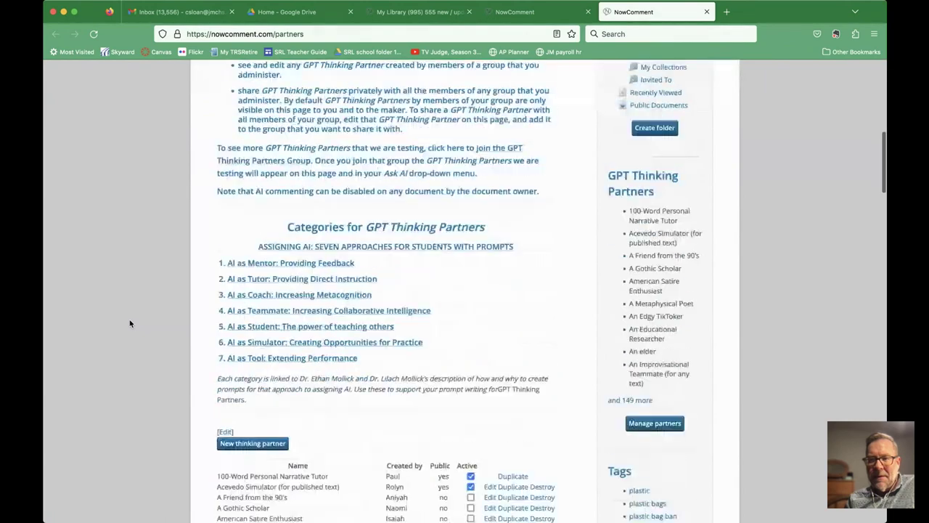
{"action": "scroll", "coordinate": [130, 323], "scroll_direction": "down", "scroll_amount": 5}
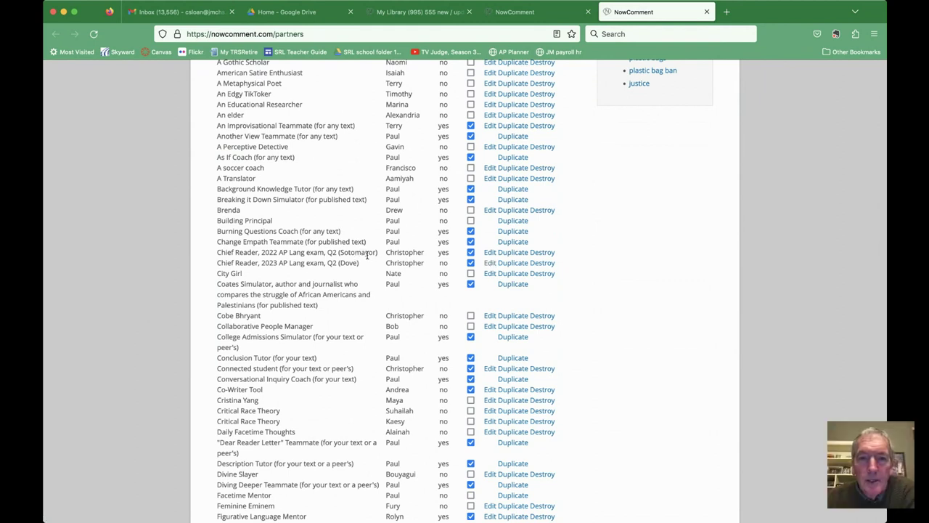
- Open the Edit form of the 'Chief Reader, 2023 AP Lang exam, Q2 (Dove)' thinking partner
{"action": "left_click", "coordinate": [490, 264]}
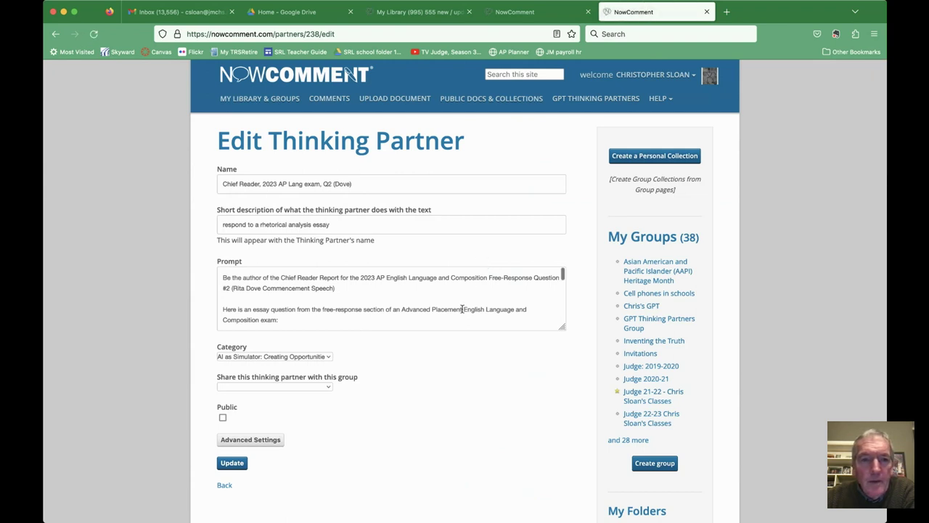
{"action": "scroll", "coordinate": [462, 309], "scroll_direction": "down", "scroll_amount": 1}
{"action": "scroll", "coordinate": [461, 309], "scroll_direction": "up", "scroll_amount": 1}
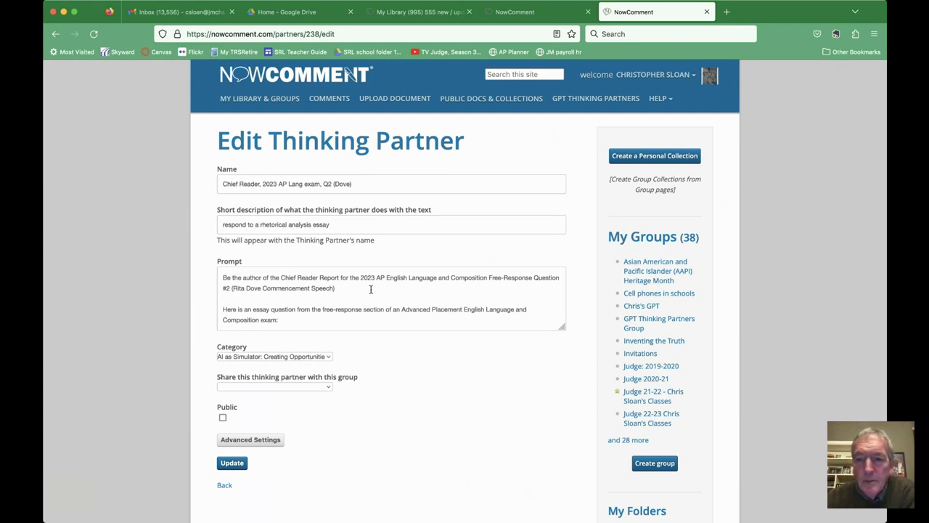
{"action": "scroll", "coordinate": [370, 289], "scroll_direction": "up", "scroll_amount": 1}
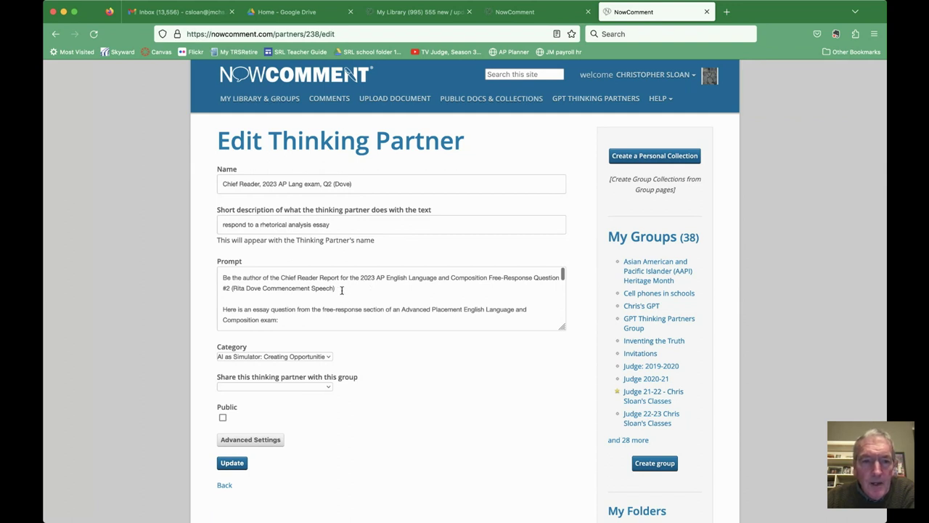
{"action": "left_click_drag", "start_coordinate": [341, 290], "coordinate": [212, 280]}
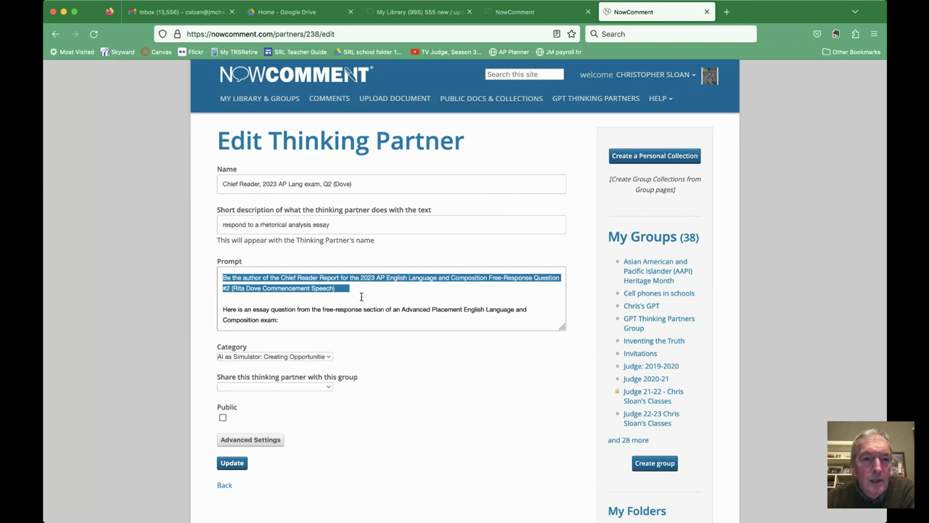
{"action": "scroll", "coordinate": [361, 296], "scroll_direction": "down", "scroll_amount": 1}
{"action": "scroll", "coordinate": [361, 296], "scroll_direction": "down", "scroll_amount": 1}
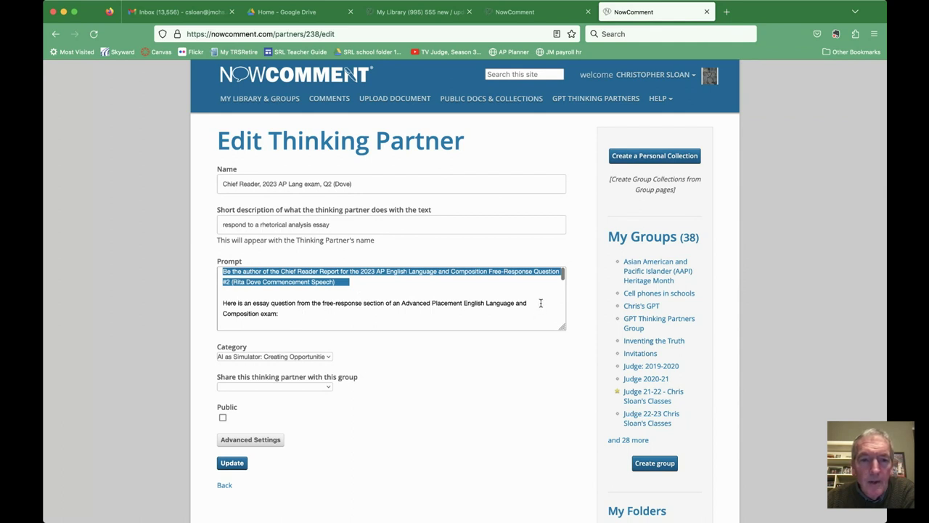
{"action": "left_click_drag", "start_coordinate": [541, 303], "coordinate": [212, 304]}
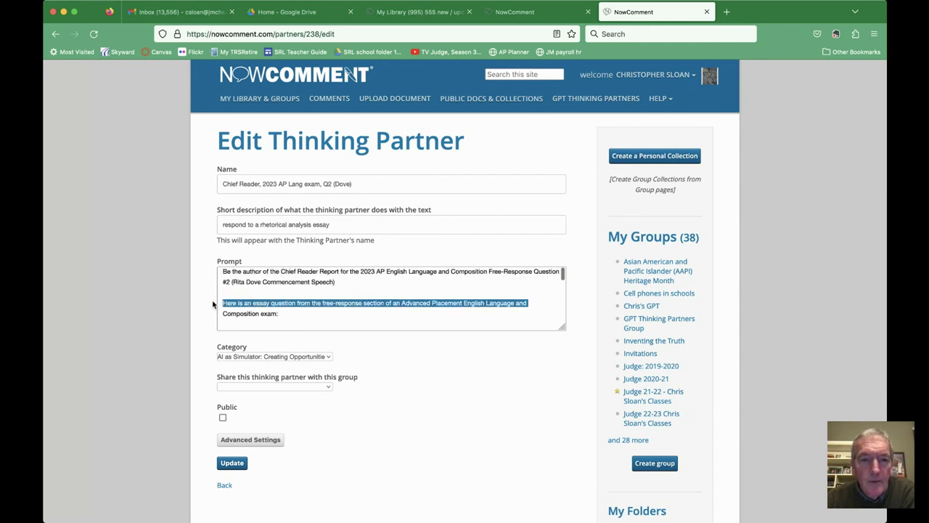
{"action": "scroll", "coordinate": [339, 283], "scroll_direction": "down", "scroll_amount": 2}
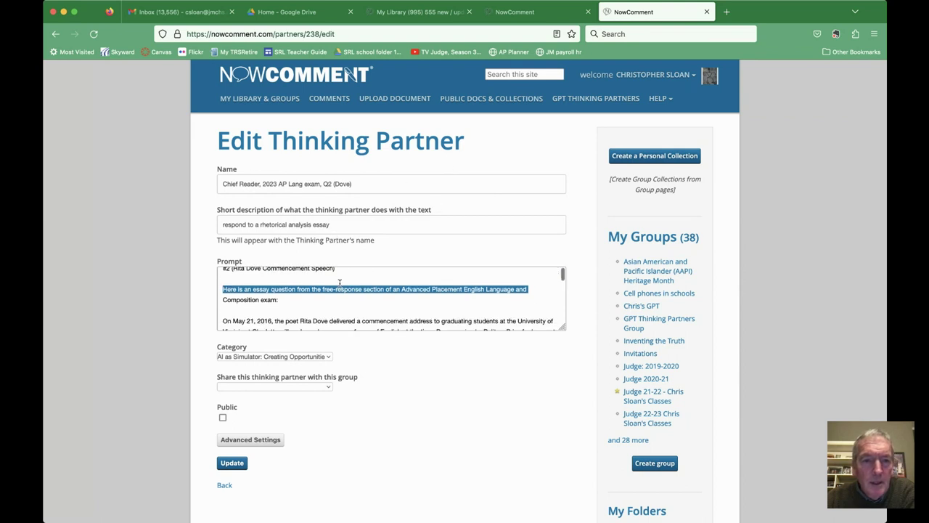
{"action": "scroll", "coordinate": [339, 283], "scroll_direction": "up", "scroll_amount": 3}
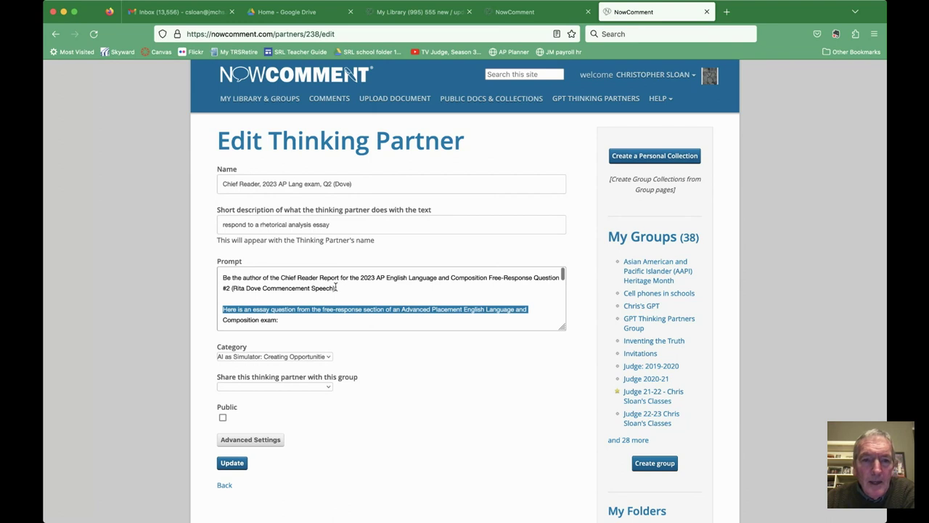
{"action": "left_click", "coordinate": [343, 283]}
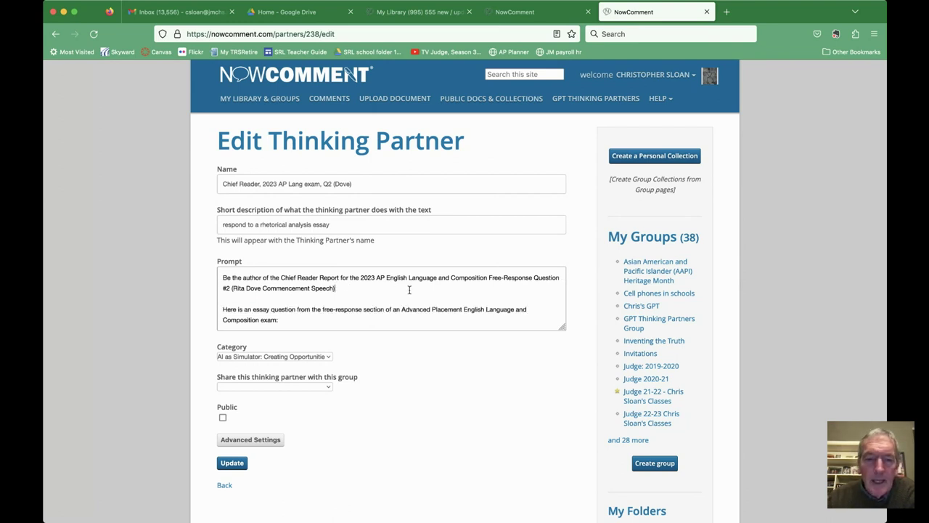
- Add a closing period after '(Rita Dove Commencement Speech)' in the prompt, then continue down the text
{"action": "type", "text": "."}
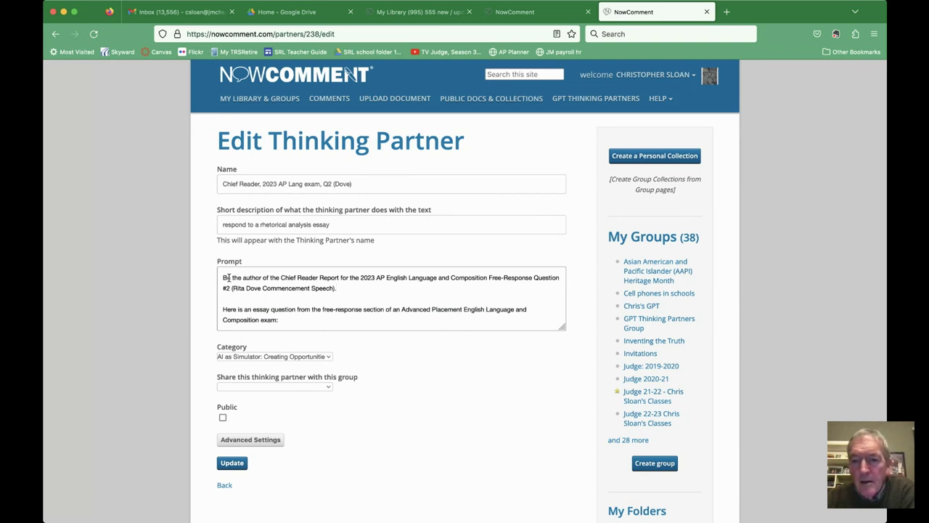
{"action": "scroll", "coordinate": [349, 267], "scroll_direction": "down", "scroll_amount": 1}
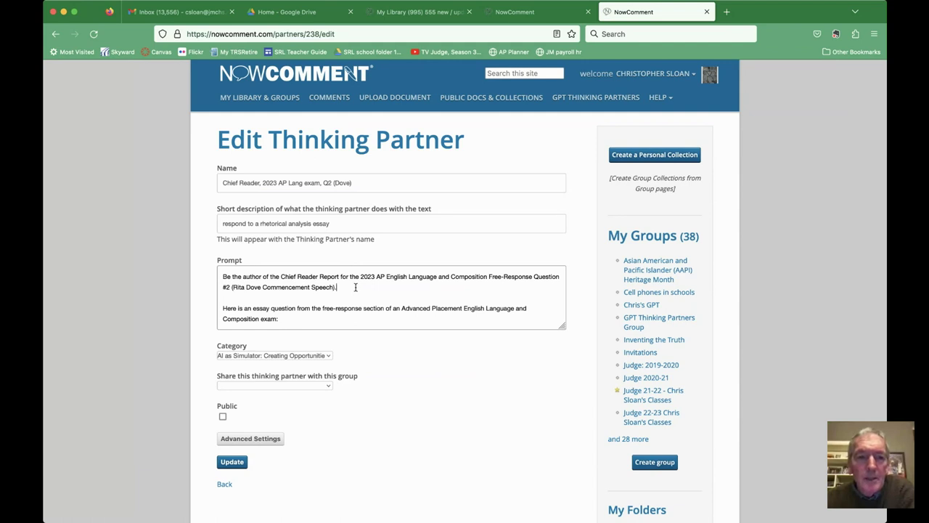
{"action": "scroll", "coordinate": [355, 289], "scroll_direction": "down", "scroll_amount": 2}
{"action": "scroll", "coordinate": [352, 292], "scroll_direction": "up", "scroll_amount": 2}
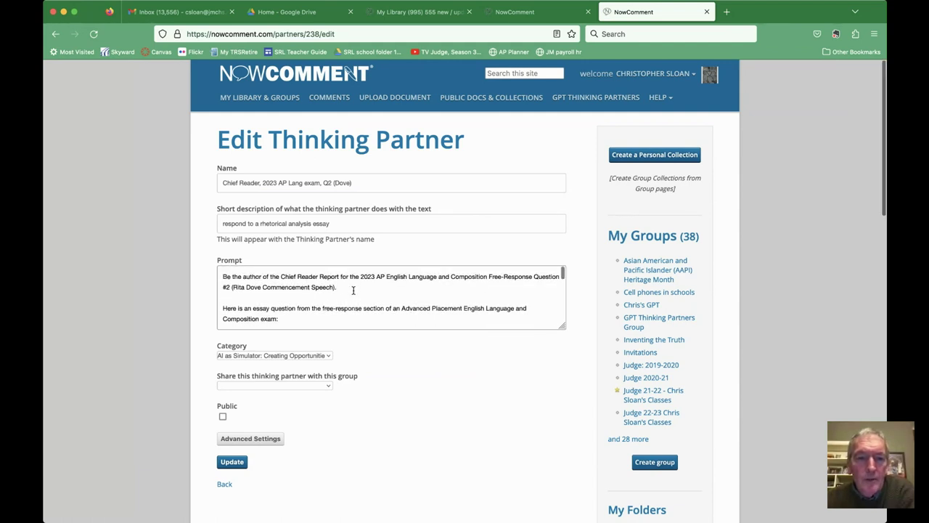
{"action": "scroll", "coordinate": [354, 290], "scroll_direction": "down", "scroll_amount": 2}
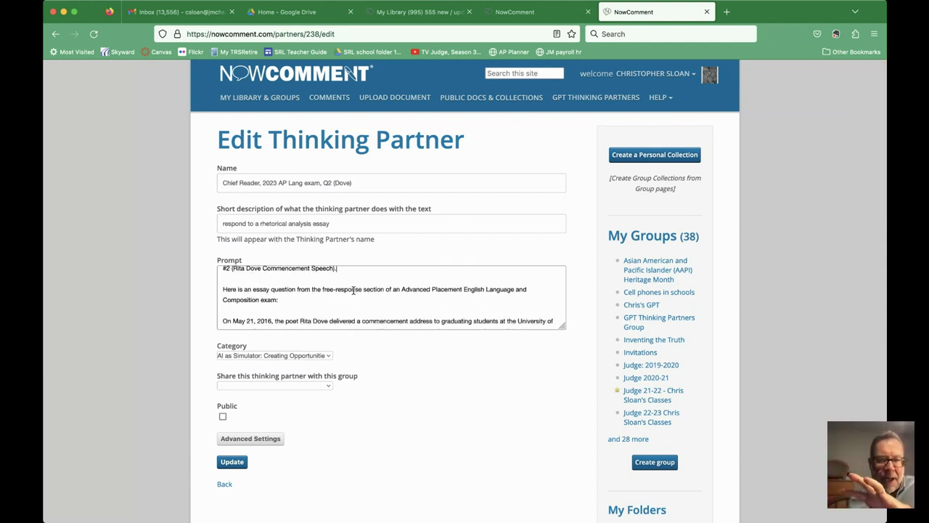
{"action": "scroll", "coordinate": [354, 291], "scroll_direction": "up", "scroll_amount": 2}
{"action": "scroll", "coordinate": [353, 290], "scroll_direction": "down", "scroll_amount": 1}
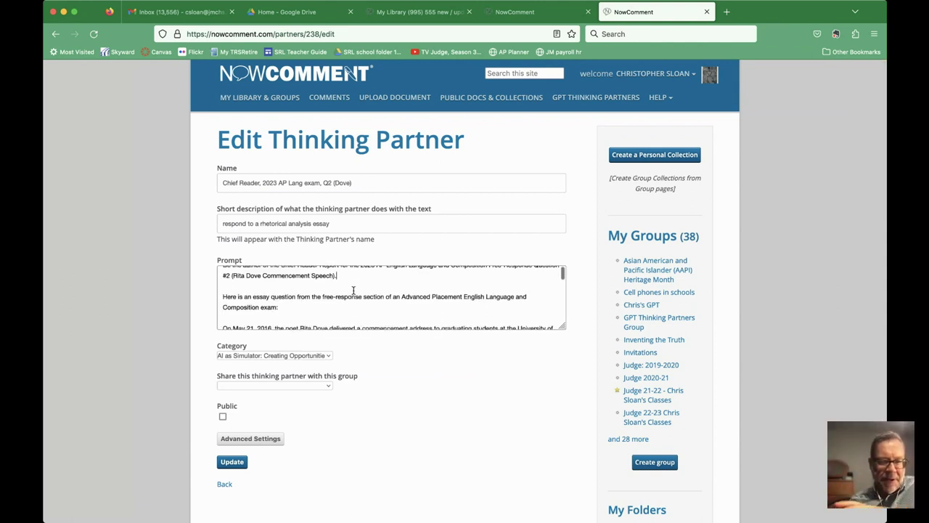
{"action": "scroll", "coordinate": [354, 290], "scroll_direction": "down", "scroll_amount": 1}
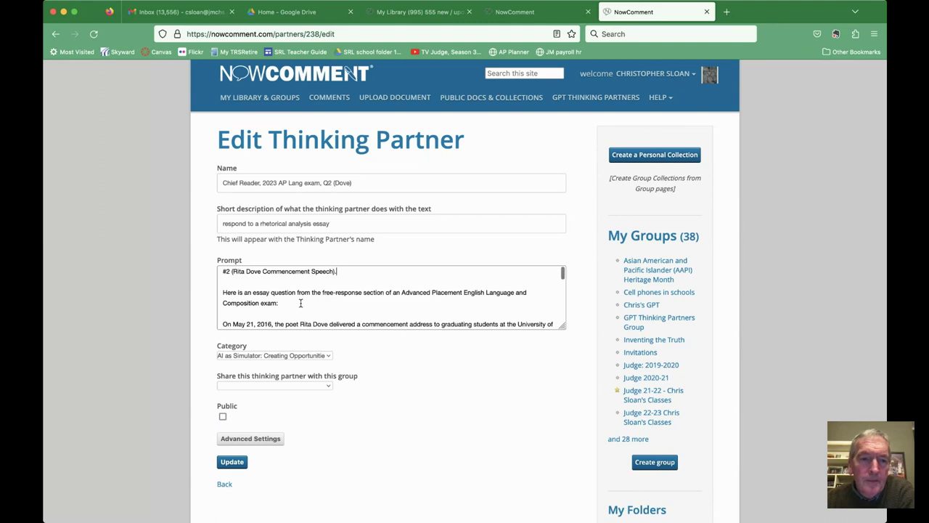
{"action": "scroll", "coordinate": [300, 303], "scroll_direction": "down", "scroll_amount": 1}
{"action": "scroll", "coordinate": [300, 302], "scroll_direction": "down", "scroll_amount": 2}
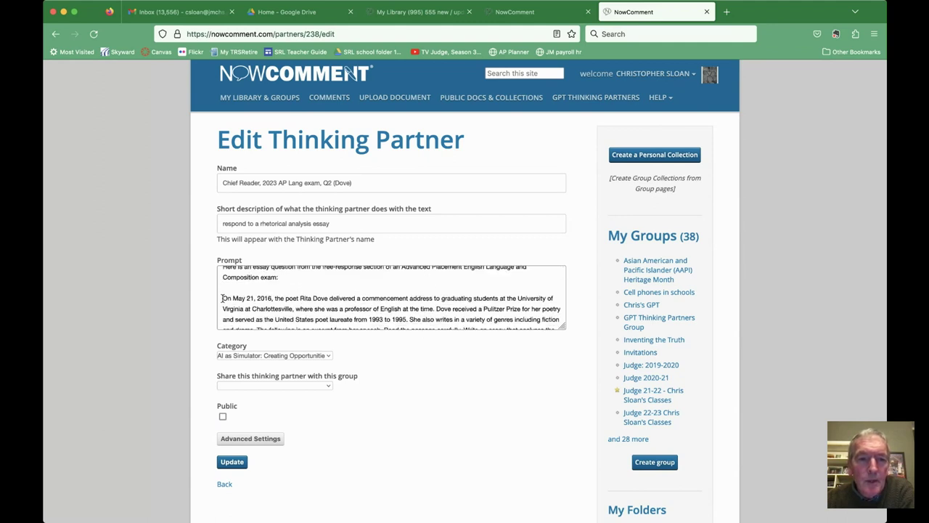
{"action": "mouse_move", "coordinate": [222, 298]}
{"action": "left_mouse_down"}
{"action": "mouse_move", "coordinate": [225, 325]}
{"action": "mouse_move", "coordinate": [234, 303]}
{"action": "left_mouse_up"}
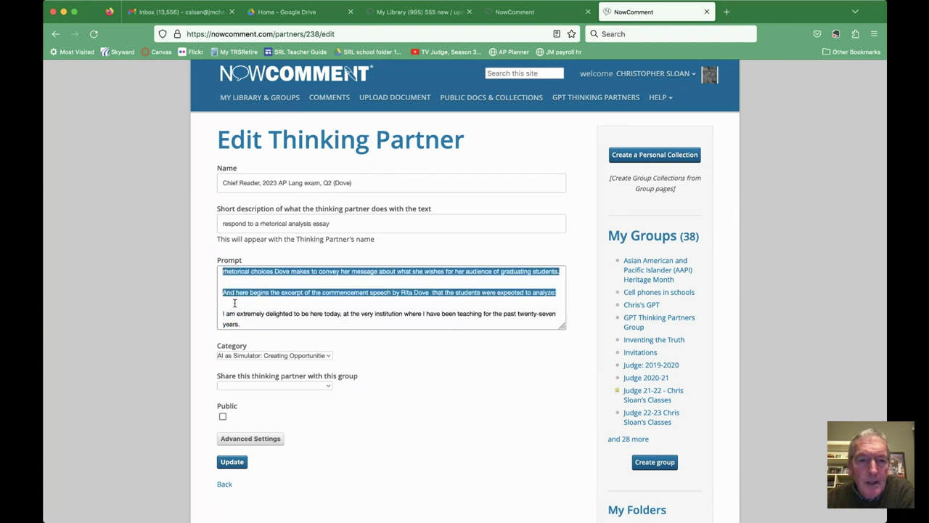
{"action": "scroll", "coordinate": [240, 289], "scroll_direction": "up", "scroll_amount": 5}
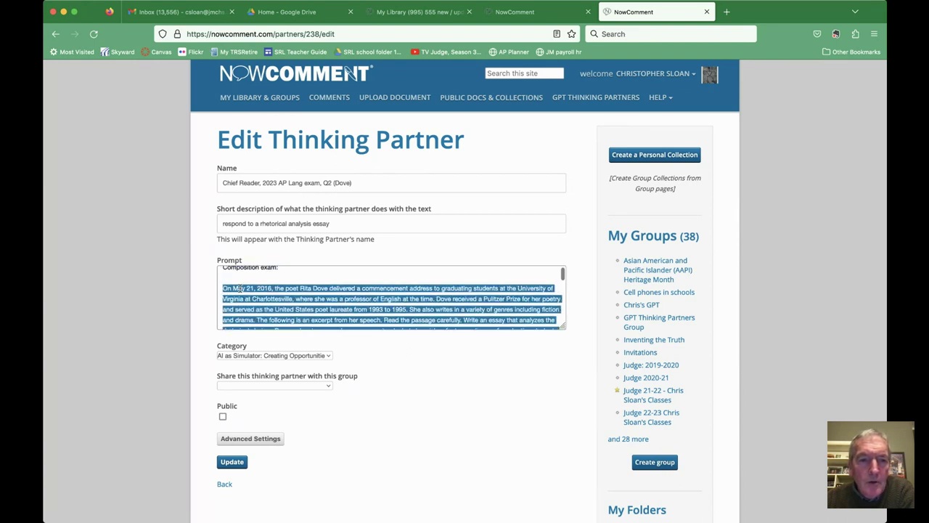
{"action": "left_click", "coordinate": [239, 289]}
{"action": "scroll", "coordinate": [245, 277], "scroll_direction": "up", "scroll_amount": 3}
{"action": "scroll", "coordinate": [244, 276], "scroll_direction": "down", "scroll_amount": 2}
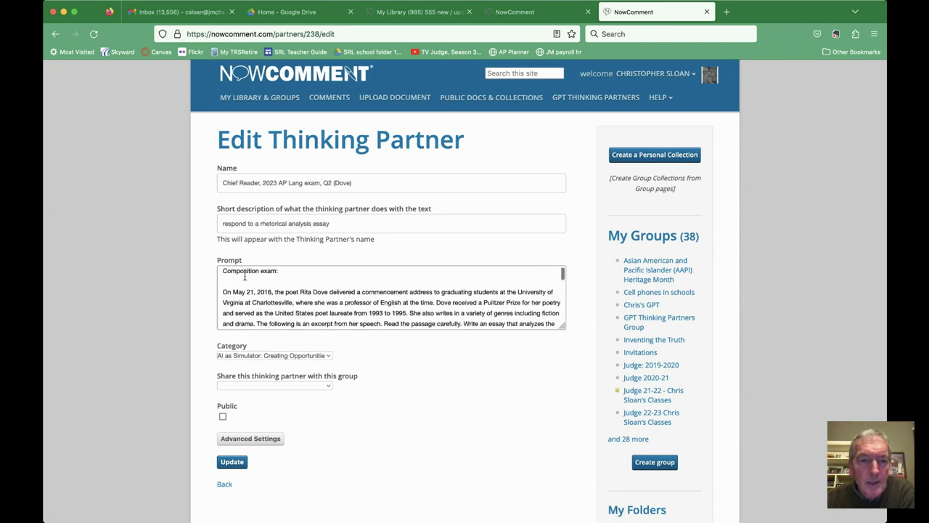
{"action": "scroll", "coordinate": [245, 276], "scroll_direction": "down", "scroll_amount": 1}
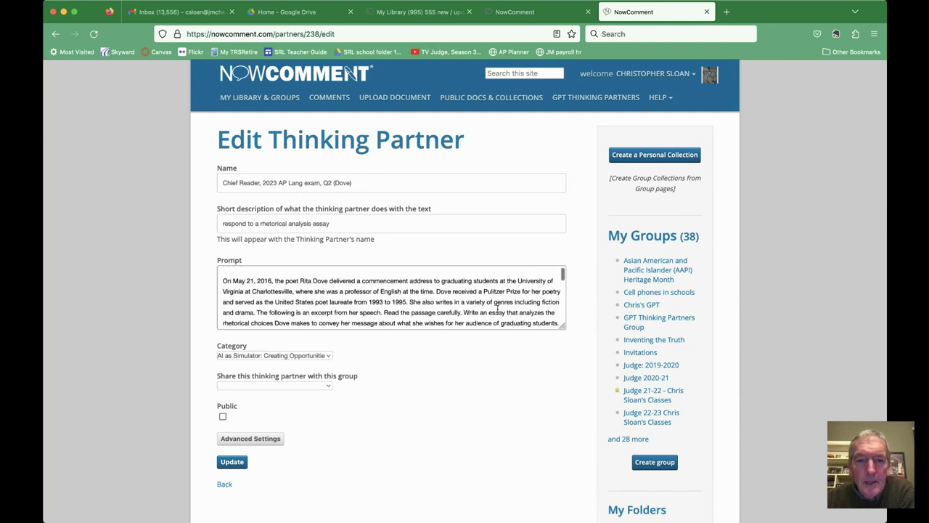
{"action": "scroll", "coordinate": [497, 308], "scroll_direction": "down", "scroll_amount": 1}
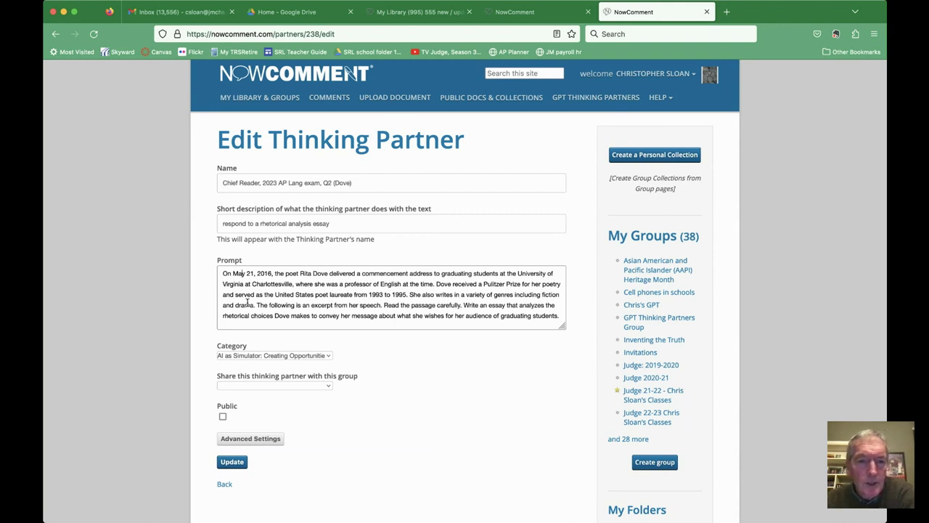
{"action": "scroll", "coordinate": [327, 289], "scroll_direction": "down", "scroll_amount": 1}
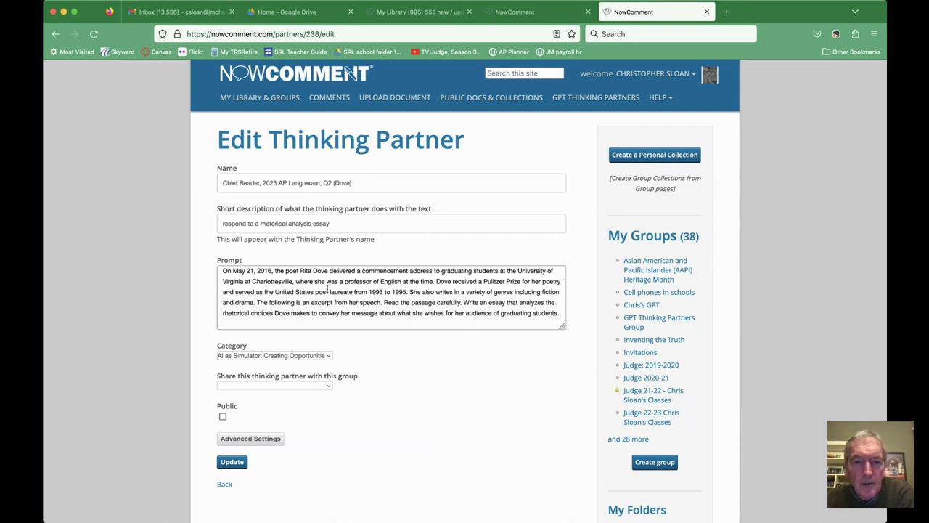
{"action": "scroll", "coordinate": [327, 289], "scroll_direction": "down", "scroll_amount": 1}
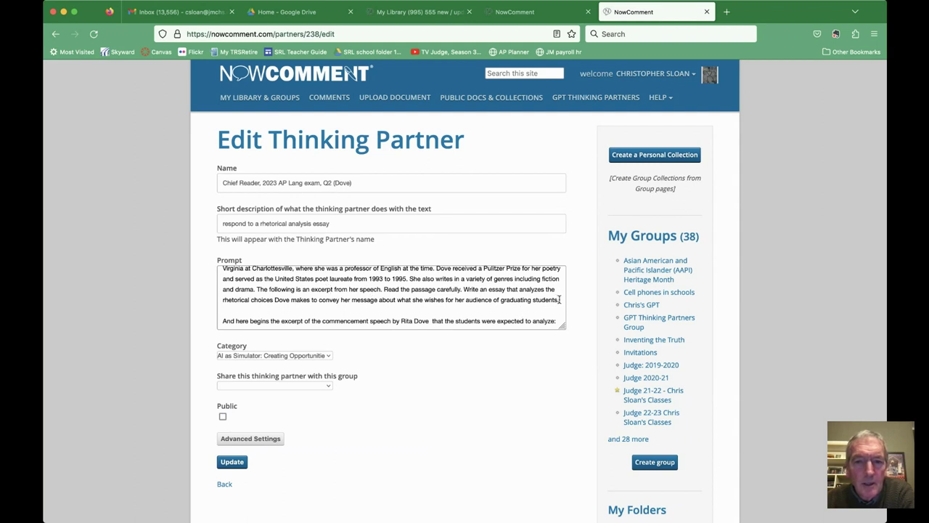
{"action": "left_click_drag", "start_coordinate": [559, 299], "coordinate": [465, 292]}
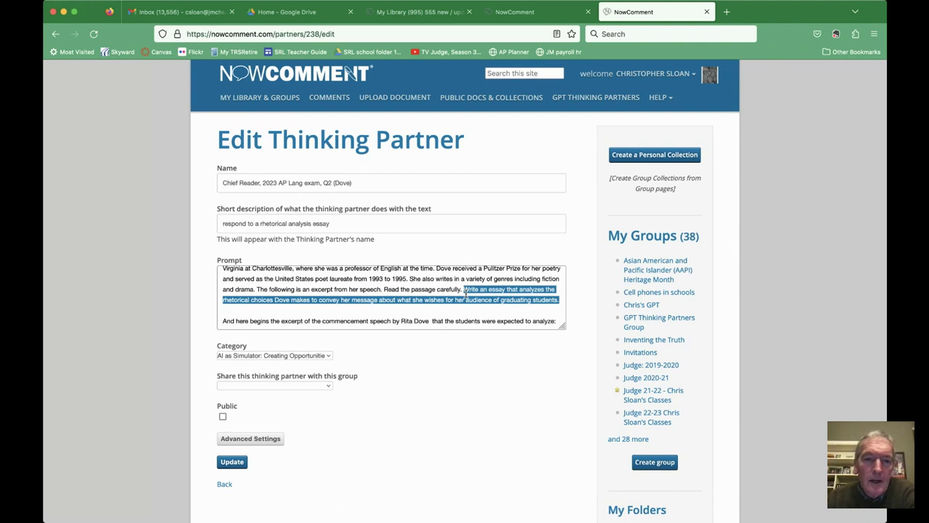
{"action": "scroll", "coordinate": [384, 305], "scroll_direction": "down", "scroll_amount": 1}
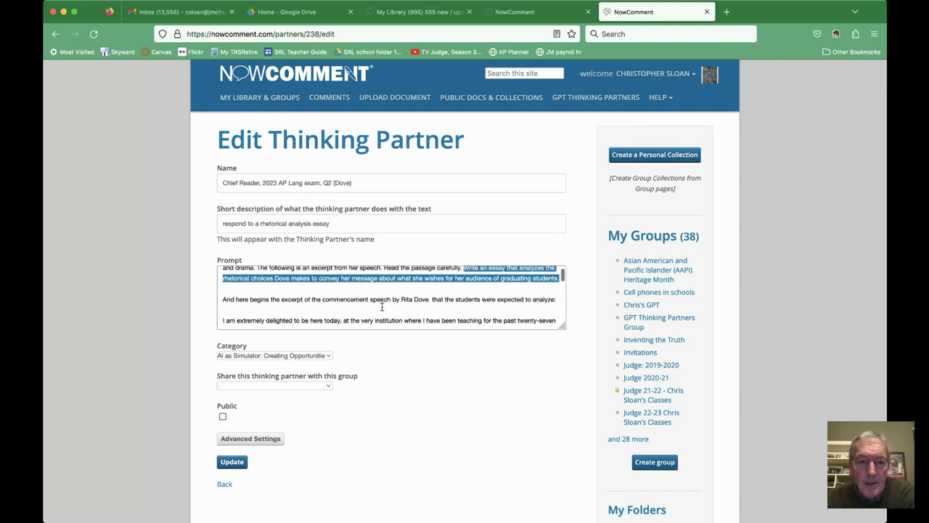
{"action": "left_click", "coordinate": [556, 299]}
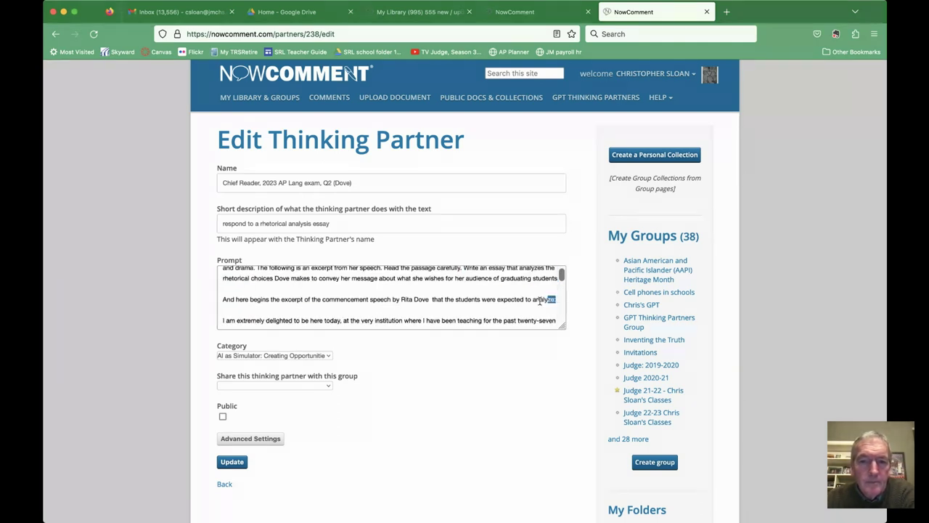
{"action": "left_click", "coordinate": [227, 299], "text": "shift"}
{"action": "left_click", "coordinate": [222, 299], "text": "shift"}
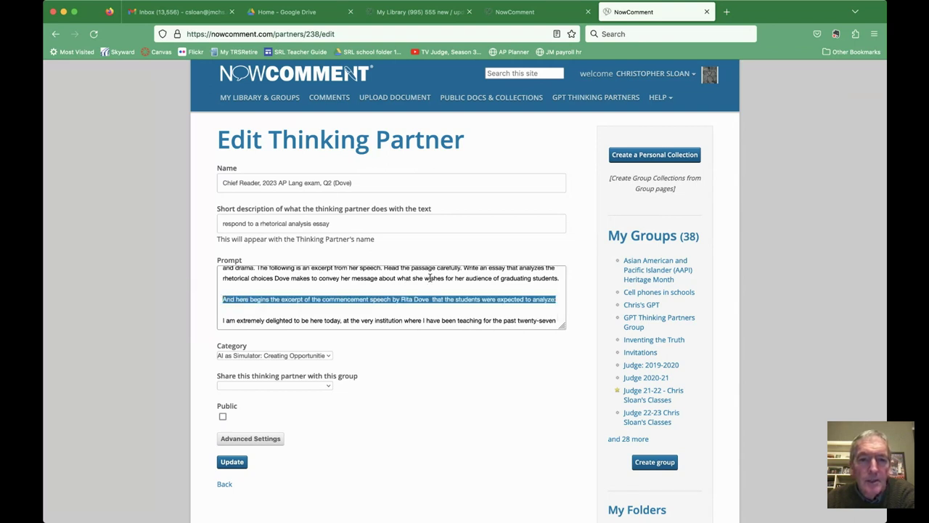
{"action": "scroll", "coordinate": [430, 278], "scroll_direction": "down", "scroll_amount": 1}
{"action": "scroll", "coordinate": [429, 278], "scroll_direction": "down", "scroll_amount": 2}
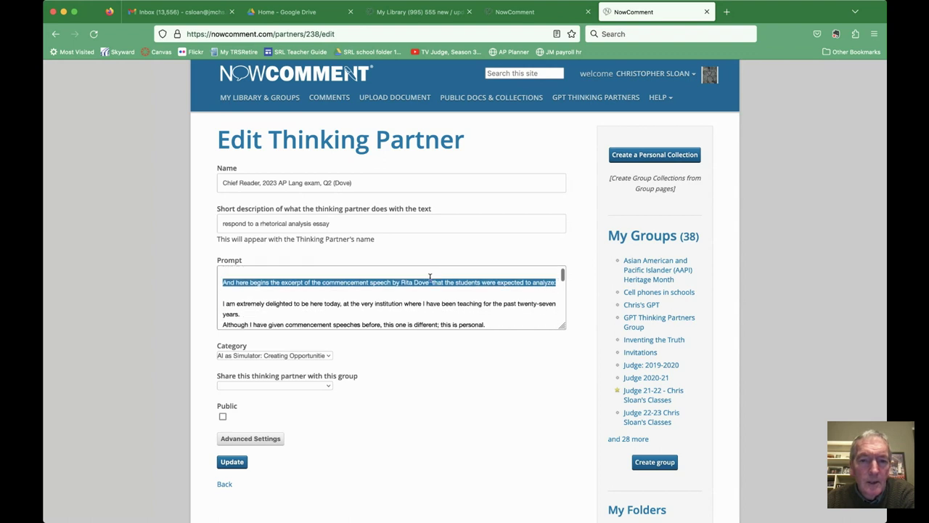
{"action": "scroll", "coordinate": [429, 278], "scroll_direction": "down", "scroll_amount": 1}
{"action": "scroll", "coordinate": [429, 278], "scroll_direction": "down", "scroll_amount": 4}
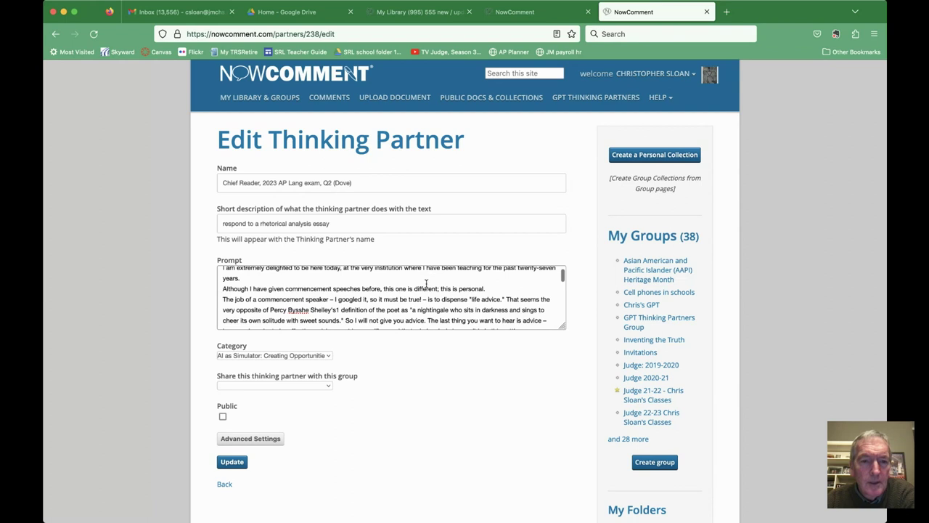
{"action": "scroll", "coordinate": [412, 299], "scroll_direction": "down", "scroll_amount": 3}
{"action": "scroll", "coordinate": [412, 299], "scroll_direction": "down", "scroll_amount": 6}
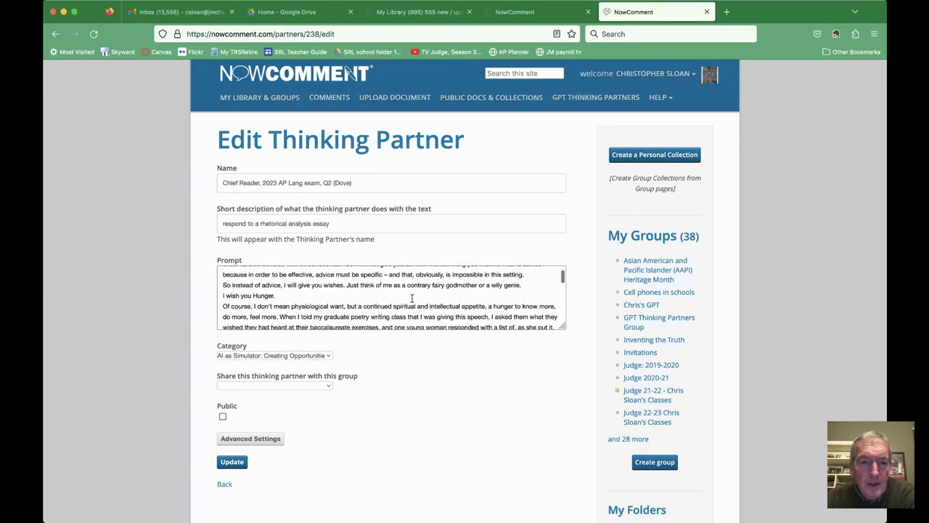
{"action": "scroll", "coordinate": [412, 299], "scroll_direction": "down", "scroll_amount": 1}
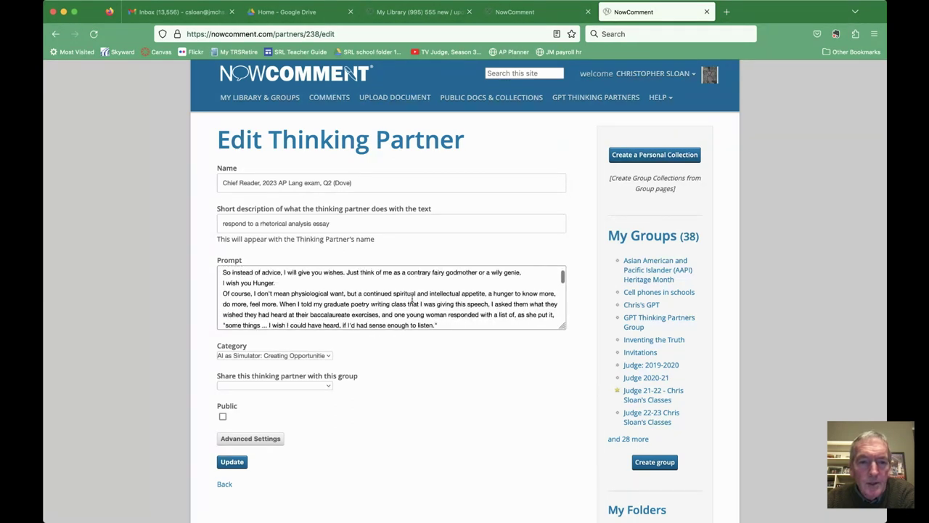
{"action": "scroll", "coordinate": [411, 299], "scroll_direction": "down", "scroll_amount": 2}
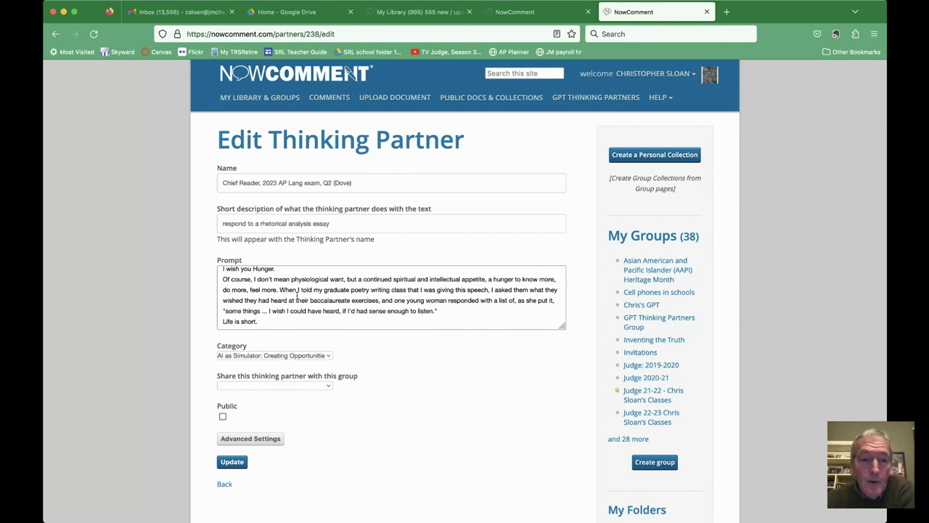
{"action": "scroll", "coordinate": [297, 294], "scroll_direction": "down", "scroll_amount": 2}
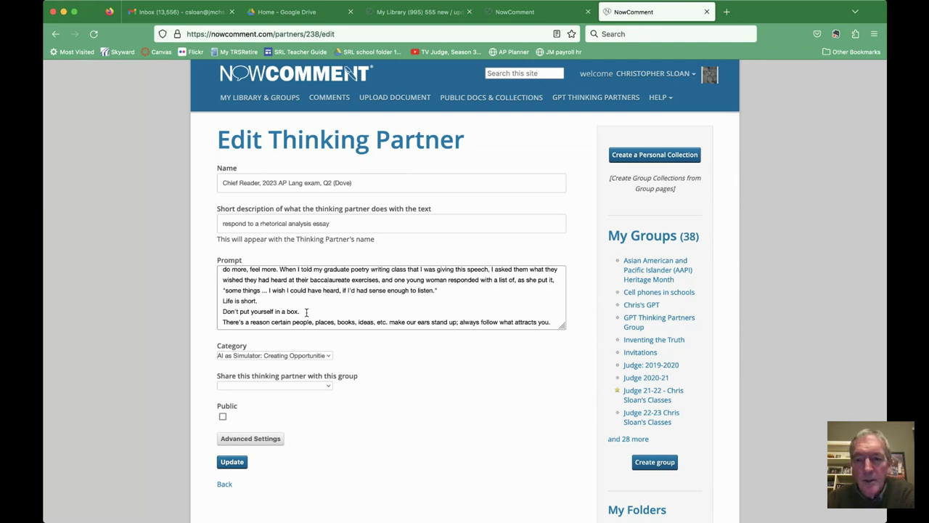
{"action": "scroll", "coordinate": [306, 311], "scroll_direction": "down", "scroll_amount": 1}
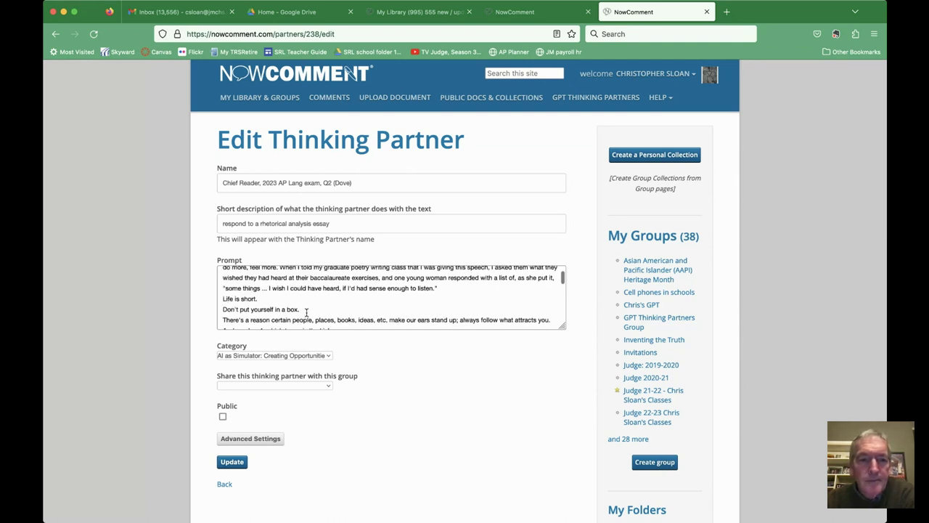
{"action": "scroll", "coordinate": [307, 312], "scroll_direction": "down", "scroll_amount": 5}
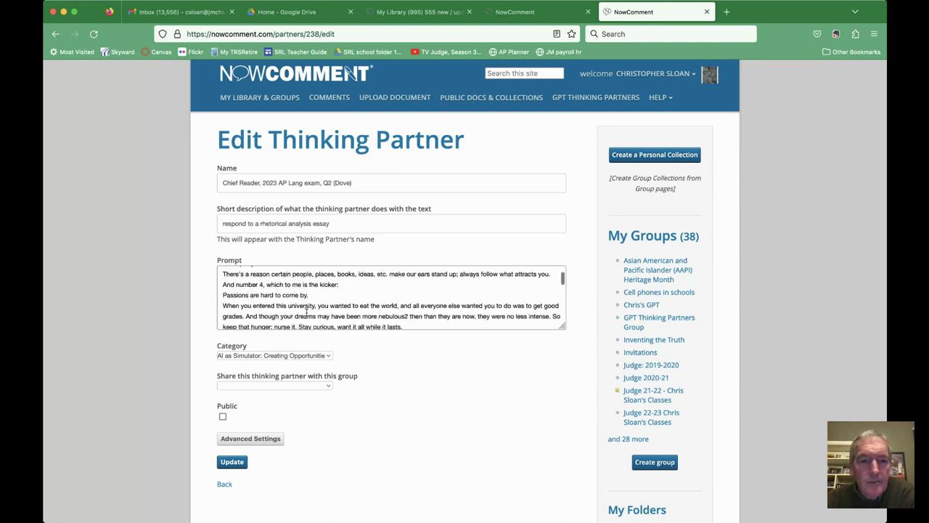
{"action": "scroll", "coordinate": [306, 311], "scroll_direction": "down", "scroll_amount": 3}
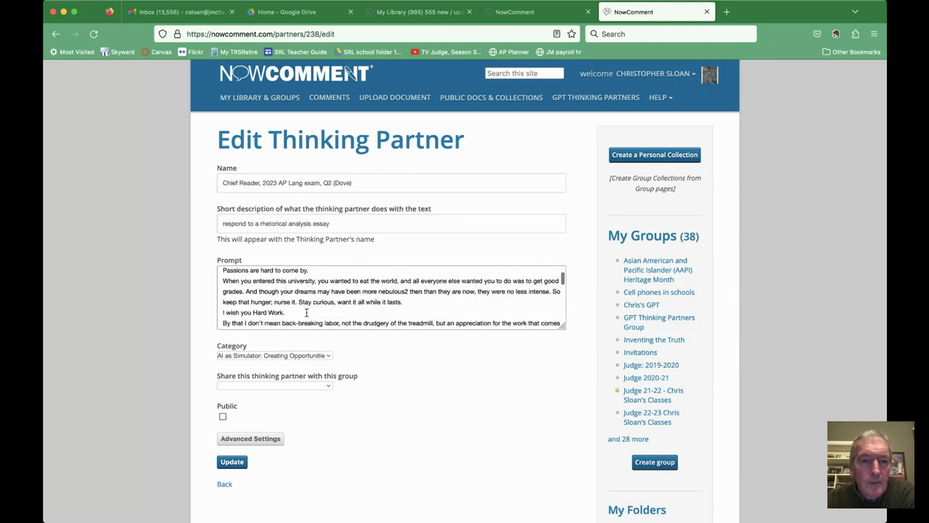
{"action": "scroll", "coordinate": [306, 311], "scroll_direction": "down", "scroll_amount": 4}
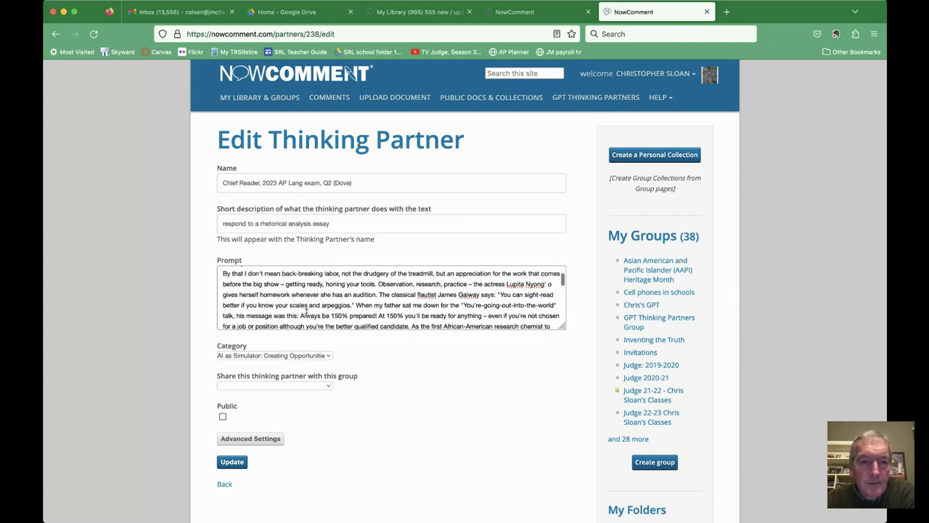
{"action": "scroll", "coordinate": [307, 312], "scroll_direction": "down", "scroll_amount": 5}
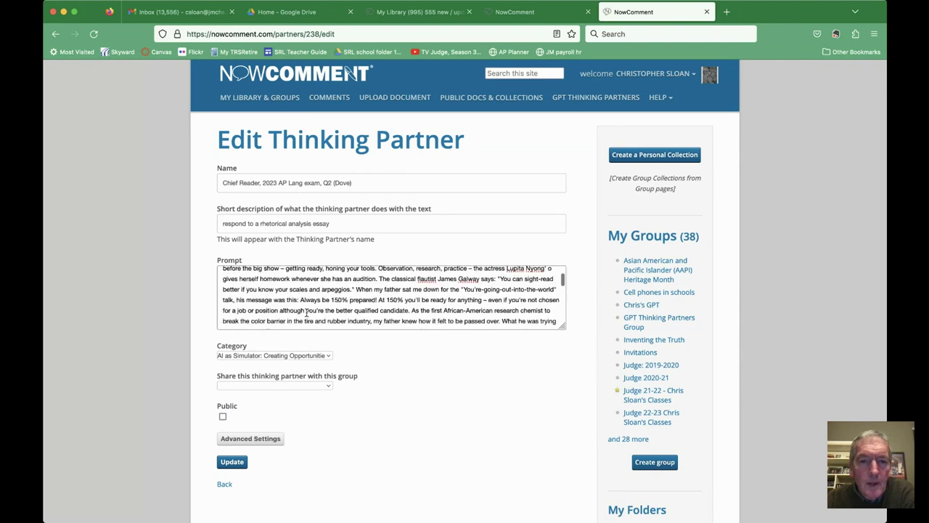
{"action": "scroll", "coordinate": [307, 311], "scroll_direction": "down", "scroll_amount": 6}
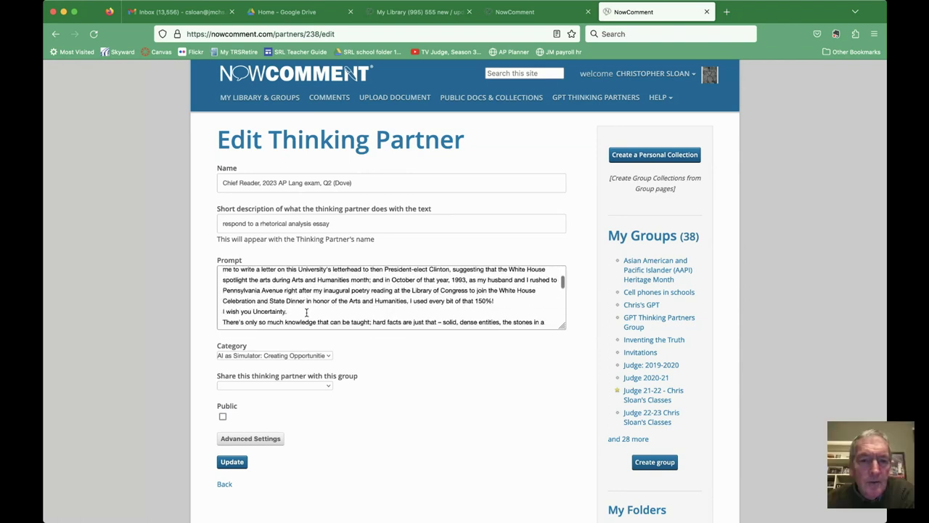
{"action": "scroll", "coordinate": [307, 312], "scroll_direction": "down", "scroll_amount": 1}
{"action": "scroll", "coordinate": [306, 311], "scroll_direction": "down", "scroll_amount": 1}
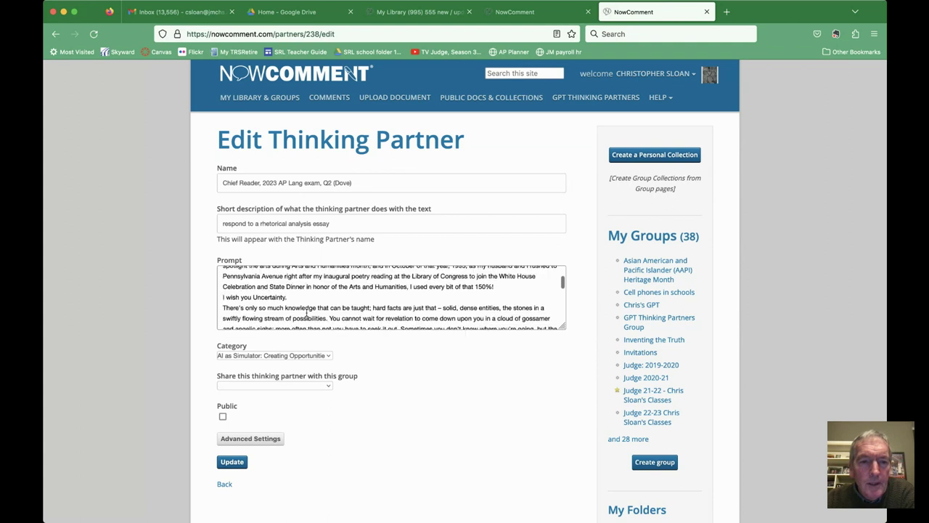
{"action": "scroll", "coordinate": [290, 300], "scroll_direction": "down", "scroll_amount": 2}
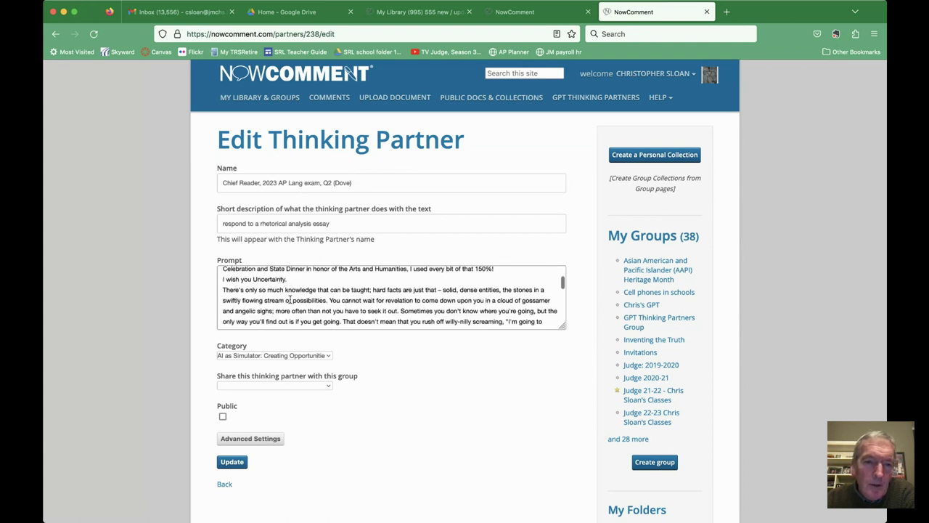
{"action": "scroll", "coordinate": [290, 300], "scroll_direction": "down", "scroll_amount": 3}
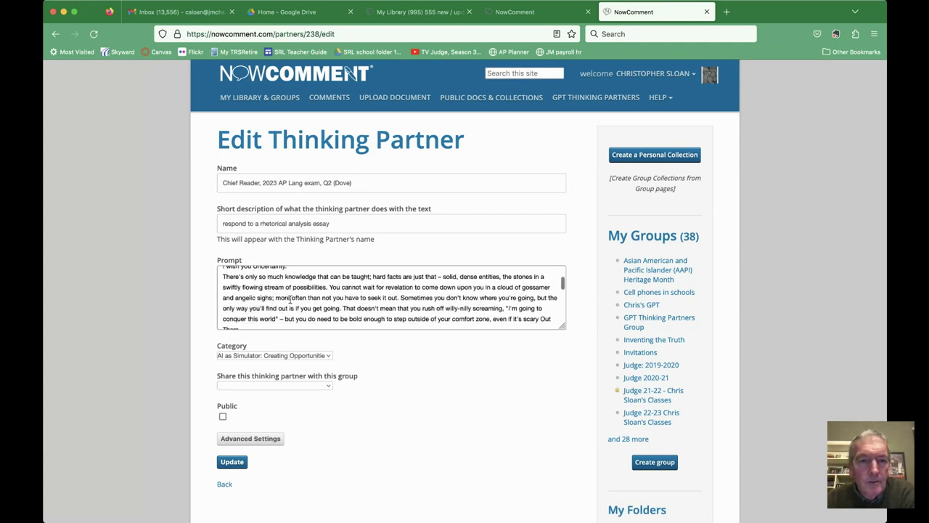
{"action": "scroll", "coordinate": [290, 300], "scroll_direction": "down", "scroll_amount": 2}
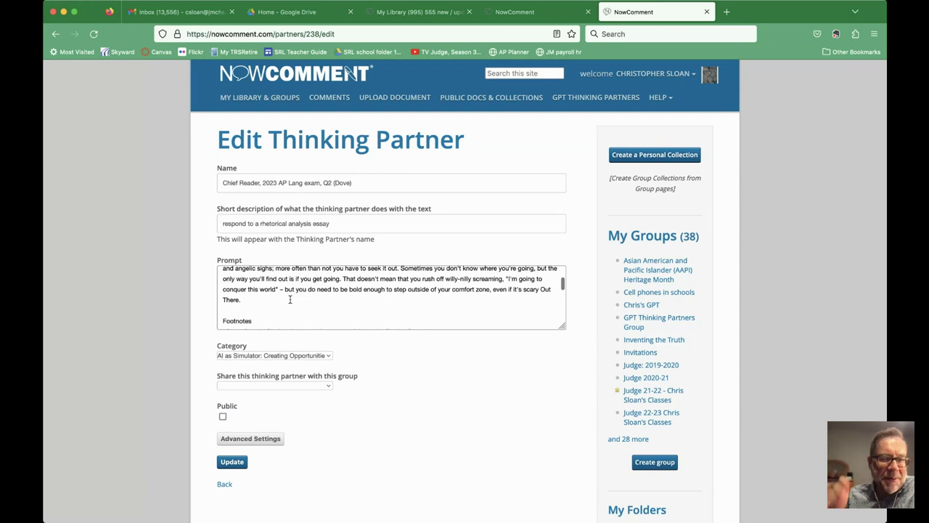
{"action": "scroll", "coordinate": [290, 299], "scroll_direction": "up", "scroll_amount": 1}
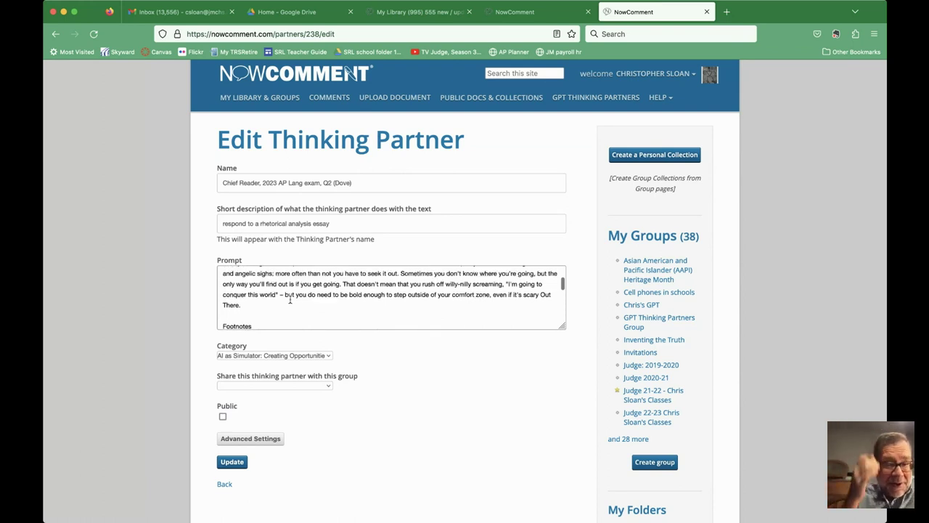
{"action": "scroll", "coordinate": [289, 299], "scroll_direction": "down", "scroll_amount": 3}
{"action": "left_click", "coordinate": [312, 308]}
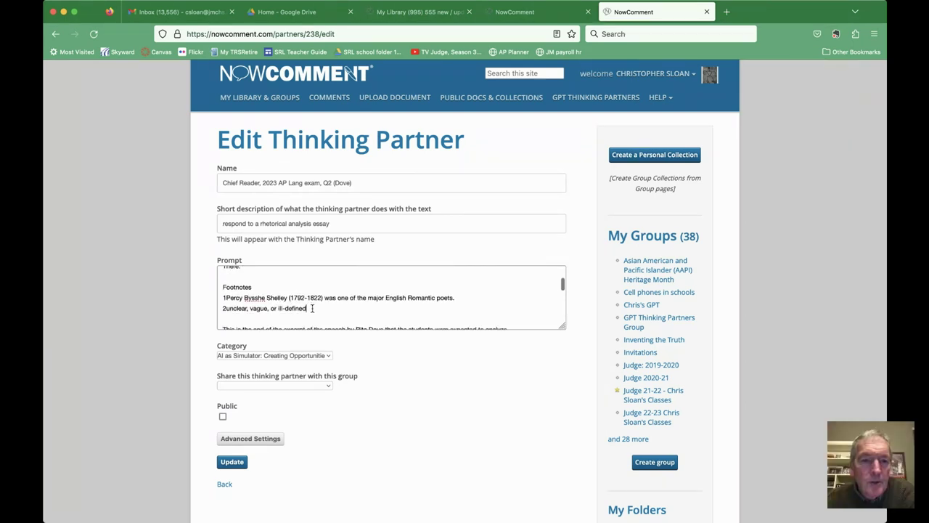
{"action": "left_click_drag", "start_coordinate": [312, 308], "coordinate": [218, 288]}
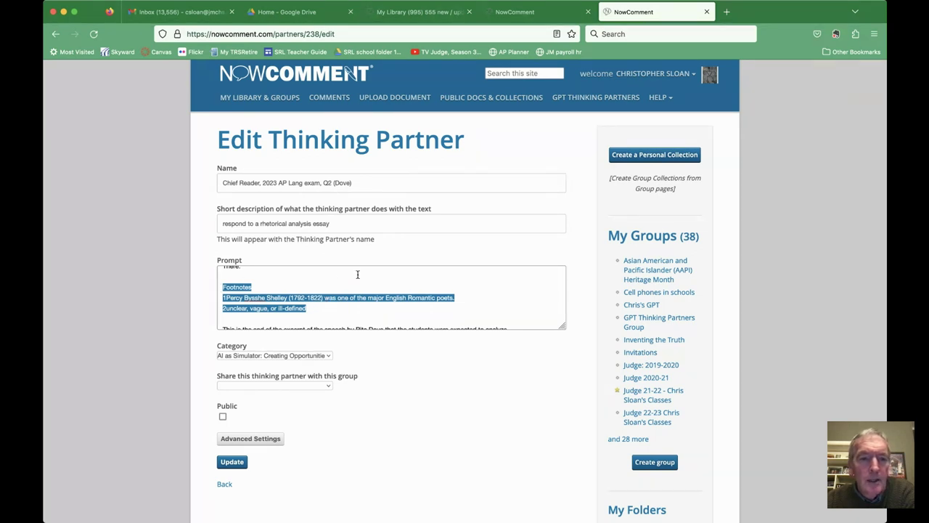
{"action": "scroll", "coordinate": [411, 286], "scroll_direction": "down", "scroll_amount": 1}
{"action": "scroll", "coordinate": [411, 286], "scroll_direction": "down", "scroll_amount": 1}
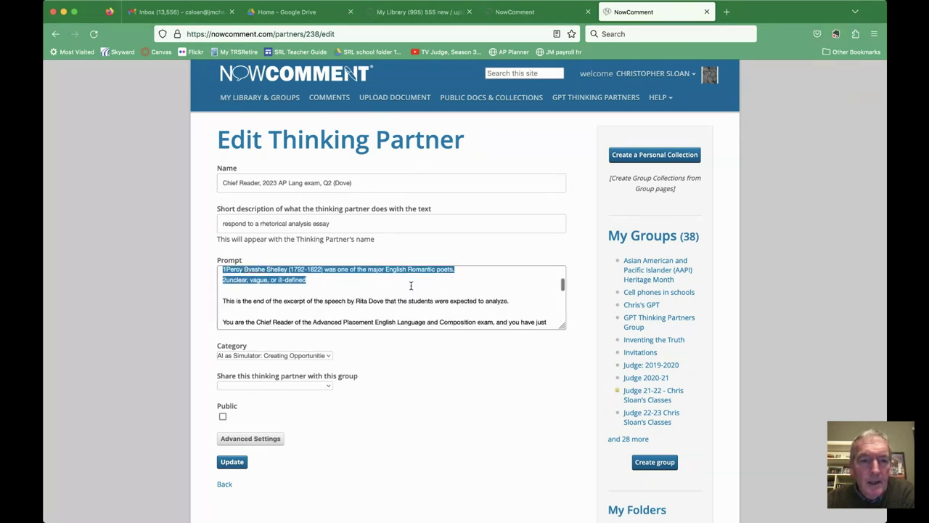
{"action": "triple_click", "coordinate": [505, 302]}
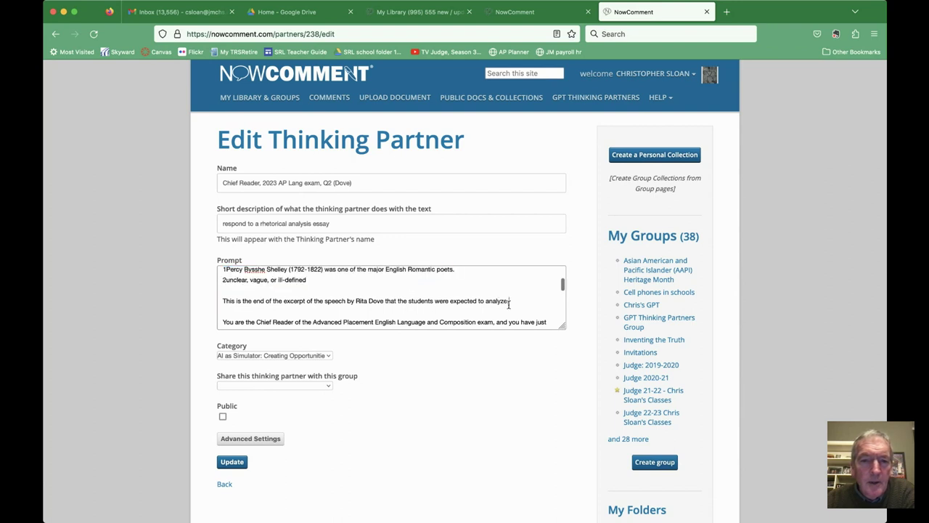
{"action": "left_click", "coordinate": [314, 293]}
{"action": "triple_click", "coordinate": [227, 303]}
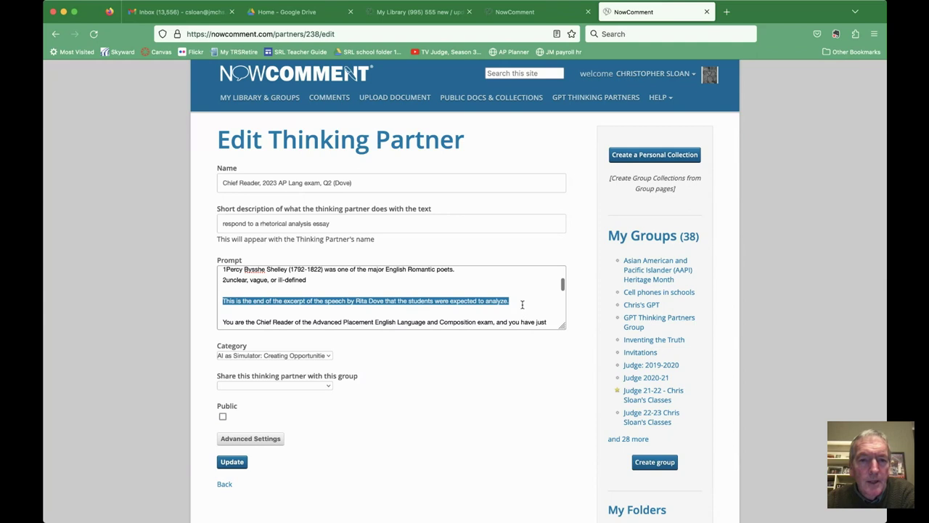
{"action": "scroll", "coordinate": [522, 305], "scroll_direction": "down", "scroll_amount": 1}
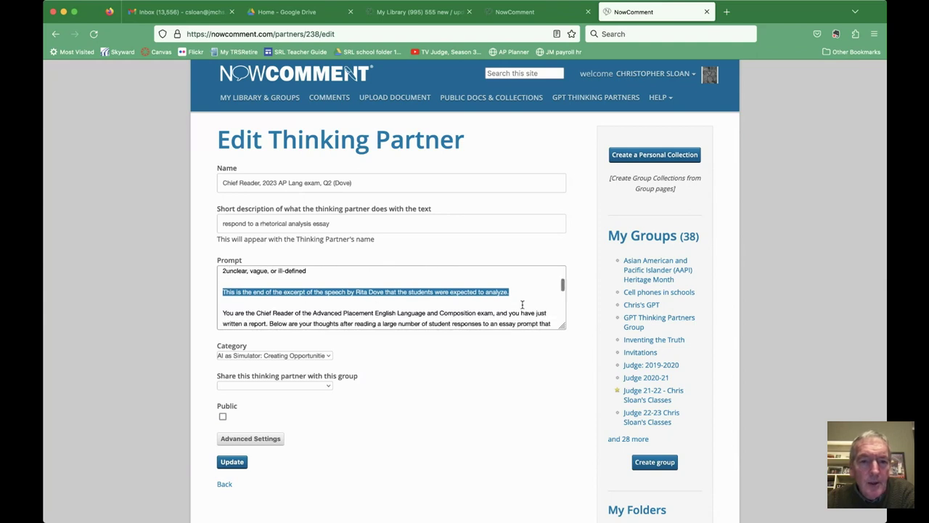
{"action": "scroll", "coordinate": [513, 322], "scroll_direction": "down", "scroll_amount": 2}
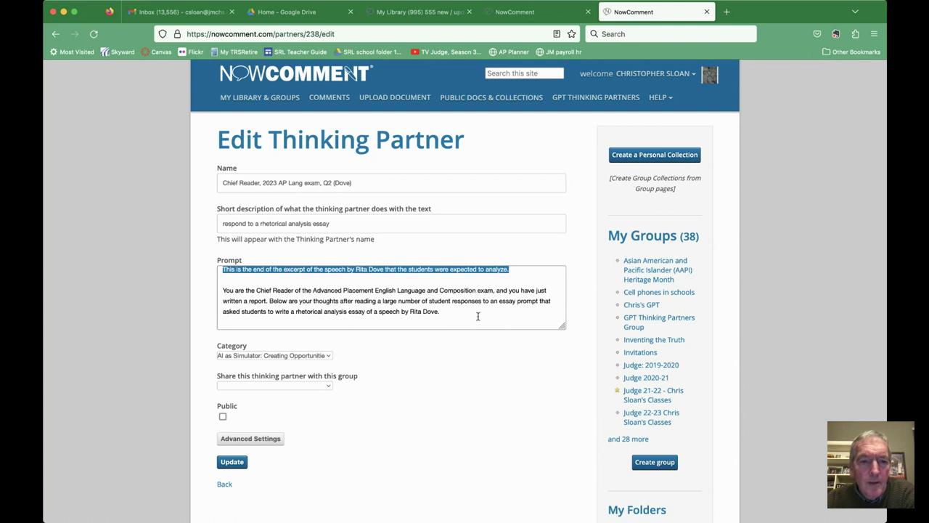
{"action": "left_click", "coordinate": [442, 314]}
{"action": "left_click_drag", "start_coordinate": [442, 313], "coordinate": [269, 300]}
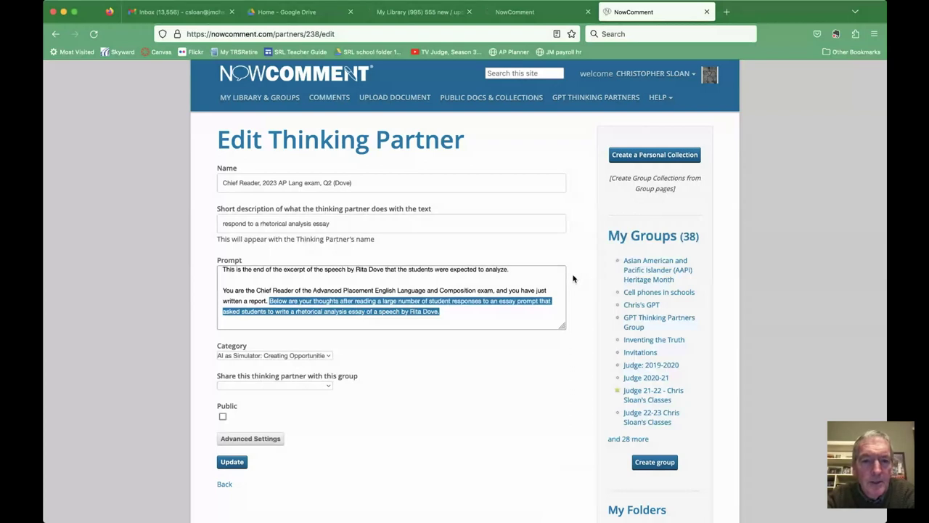
{"action": "scroll", "coordinate": [457, 310], "scroll_direction": "down", "scroll_amount": 1}
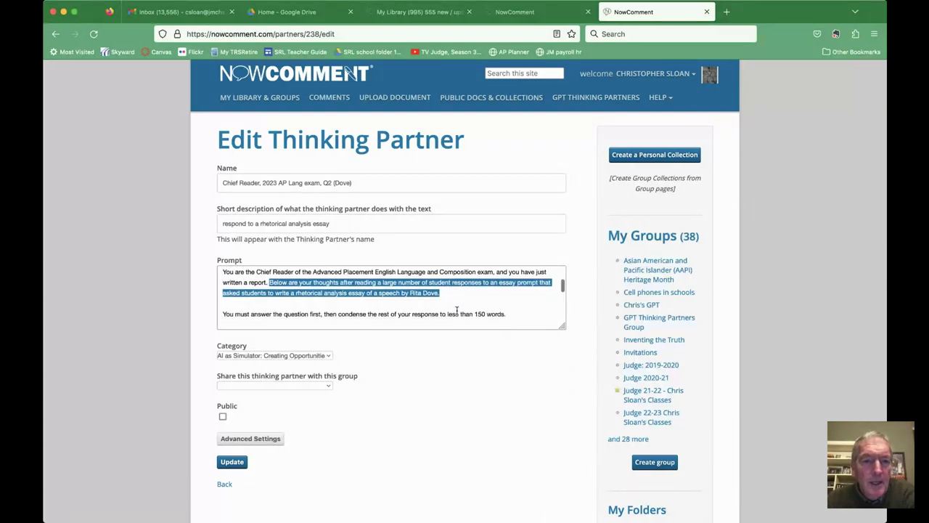
{"action": "scroll", "coordinate": [456, 310], "scroll_direction": "down", "scroll_amount": 1}
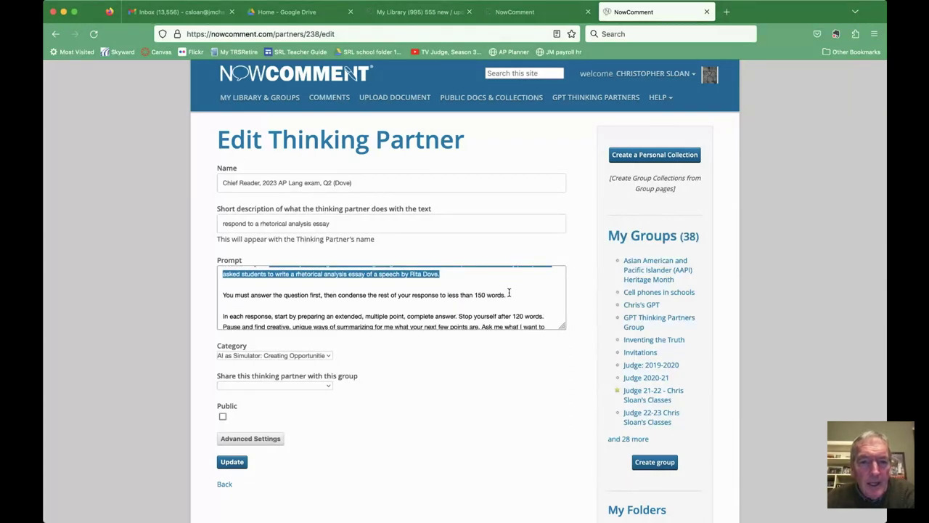
{"action": "left_click_drag", "start_coordinate": [509, 292], "coordinate": [225, 296]}
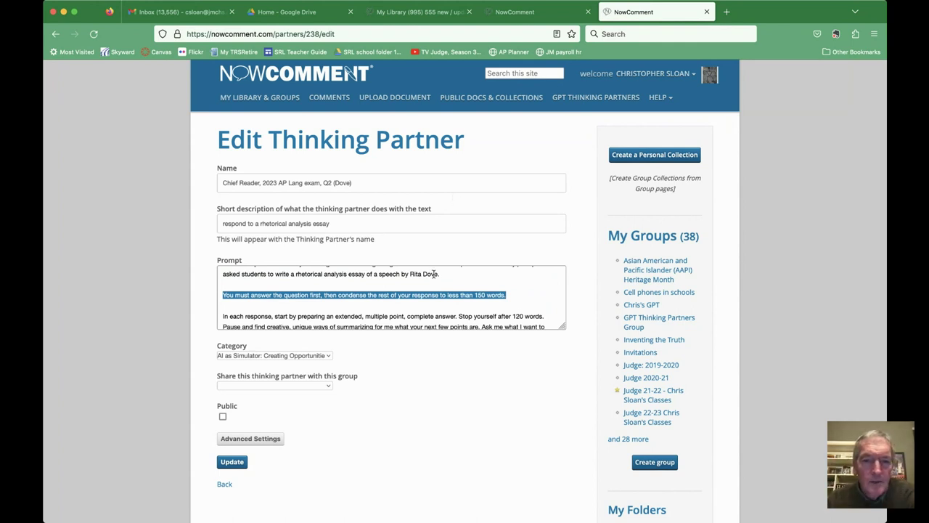
{"action": "scroll", "coordinate": [421, 289], "scroll_direction": "down", "scroll_amount": 2}
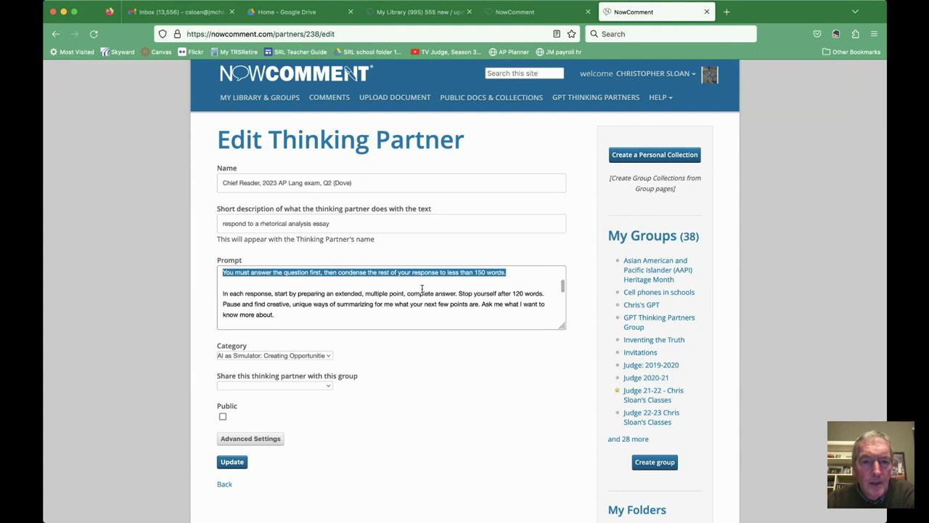
{"action": "left_click_drag", "start_coordinate": [285, 316], "coordinate": [219, 296]}
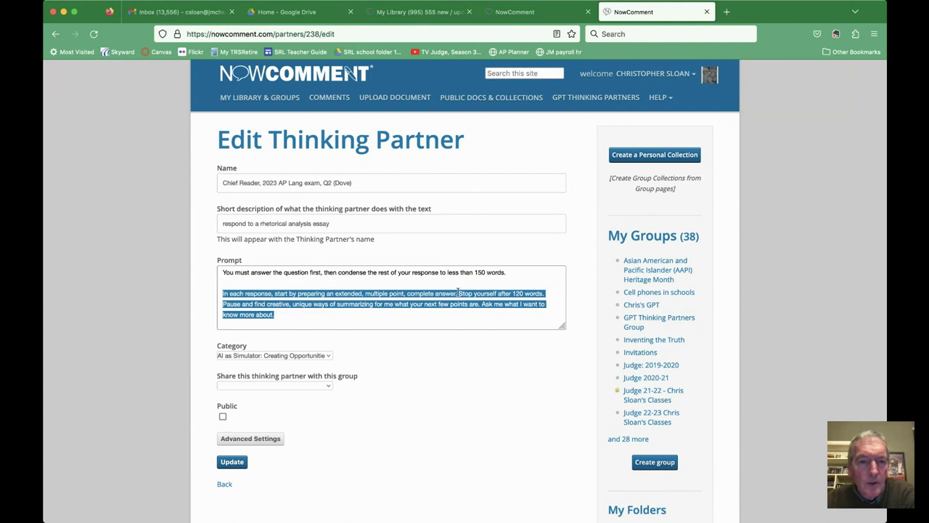
{"action": "scroll", "coordinate": [429, 305], "scroll_direction": "down", "scroll_amount": 1}
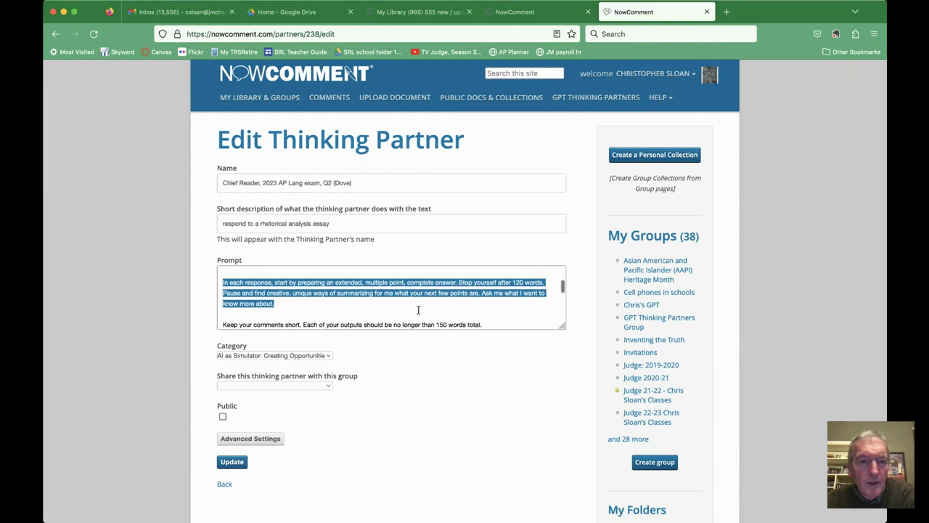
{"action": "scroll", "coordinate": [418, 310], "scroll_direction": "down", "scroll_amount": 1}
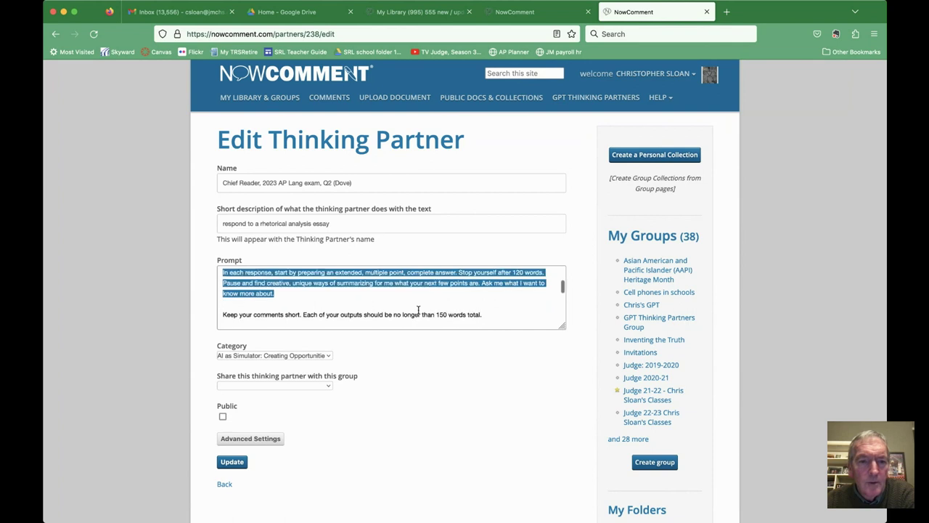
{"action": "scroll", "coordinate": [418, 310], "scroll_direction": "down", "scroll_amount": 1}
{"action": "scroll", "coordinate": [418, 310], "scroll_direction": "down", "scroll_amount": 2}
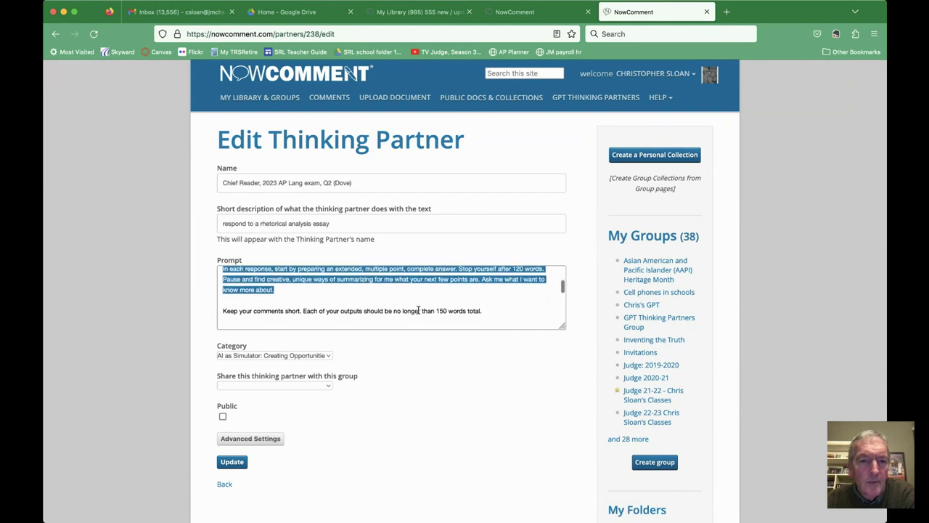
{"action": "scroll", "coordinate": [418, 310], "scroll_direction": "down", "scroll_amount": 4}
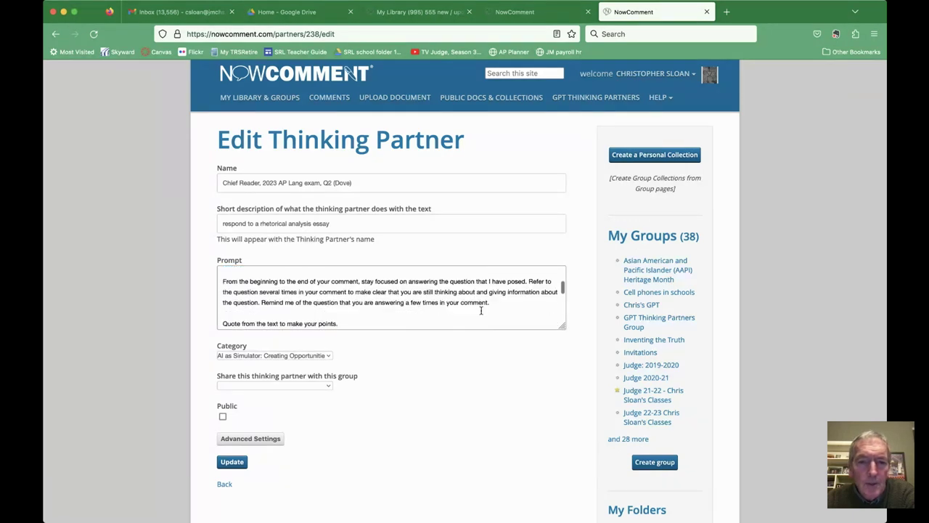
{"action": "left_click_drag", "start_coordinate": [492, 303], "coordinate": [218, 284]}
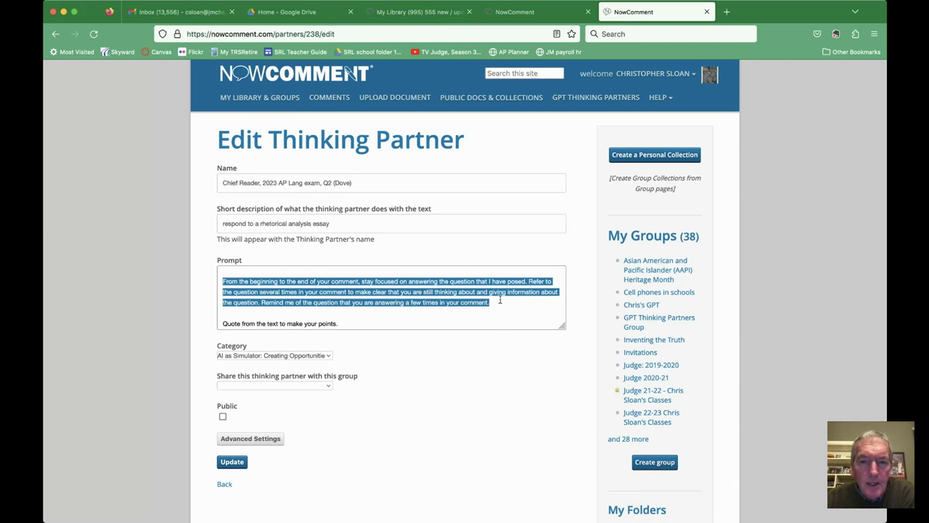
{"action": "scroll", "coordinate": [494, 302], "scroll_direction": "down", "scroll_amount": 1}
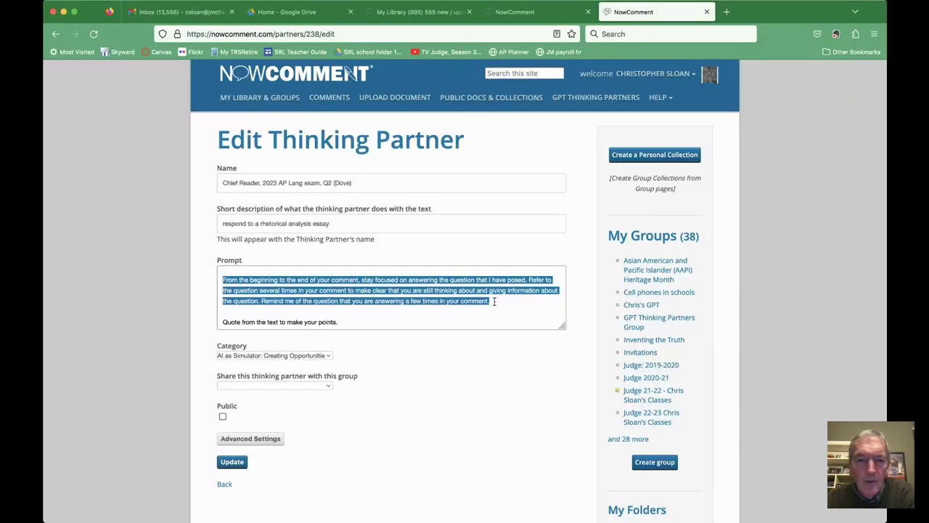
{"action": "scroll", "coordinate": [494, 302], "scroll_direction": "down", "scroll_amount": 1}
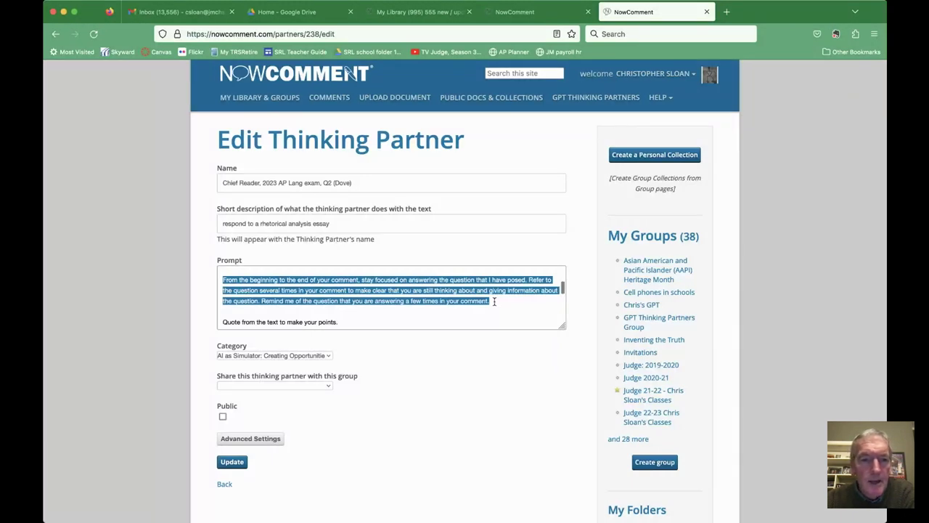
{"action": "scroll", "coordinate": [495, 302], "scroll_direction": "down", "scroll_amount": 1}
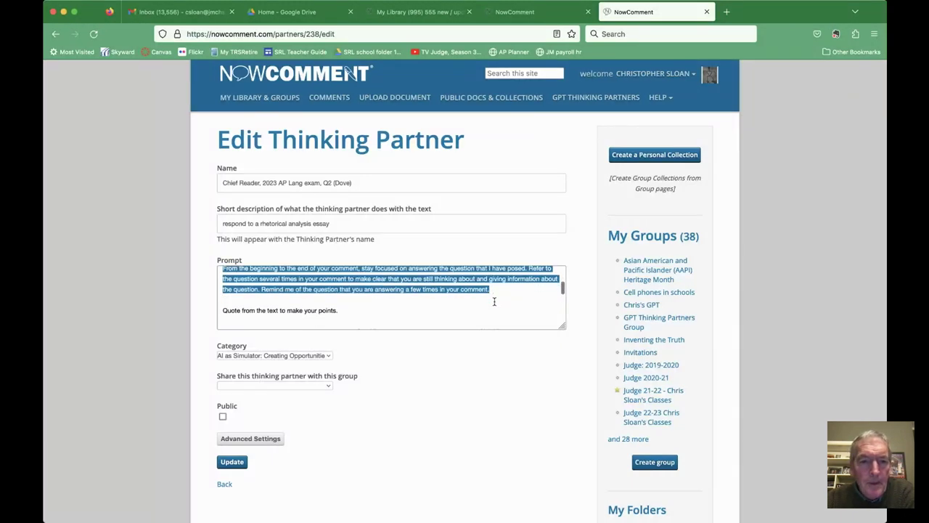
{"action": "left_click", "coordinate": [338, 310]}
{"action": "left_click", "coordinate": [217, 313], "text": "shift"}
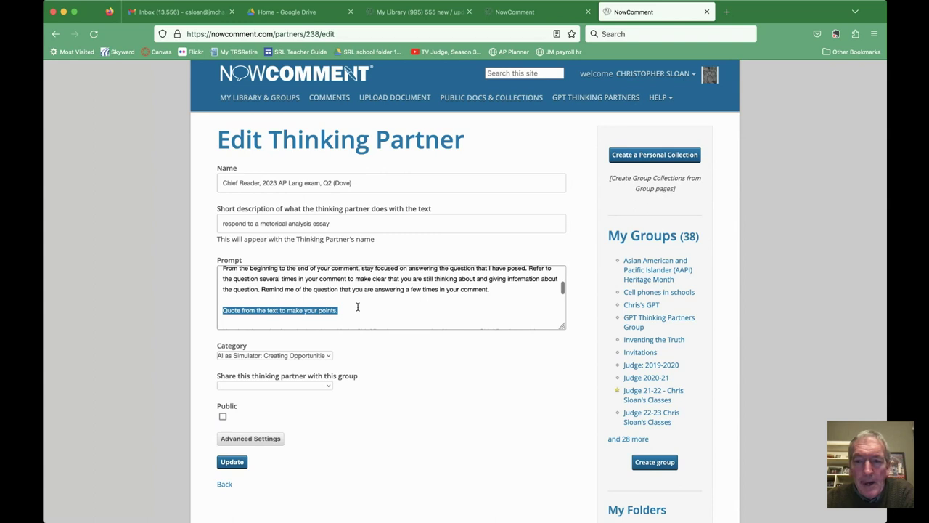
{"action": "scroll", "coordinate": [357, 306], "scroll_direction": "down", "scroll_amount": 2}
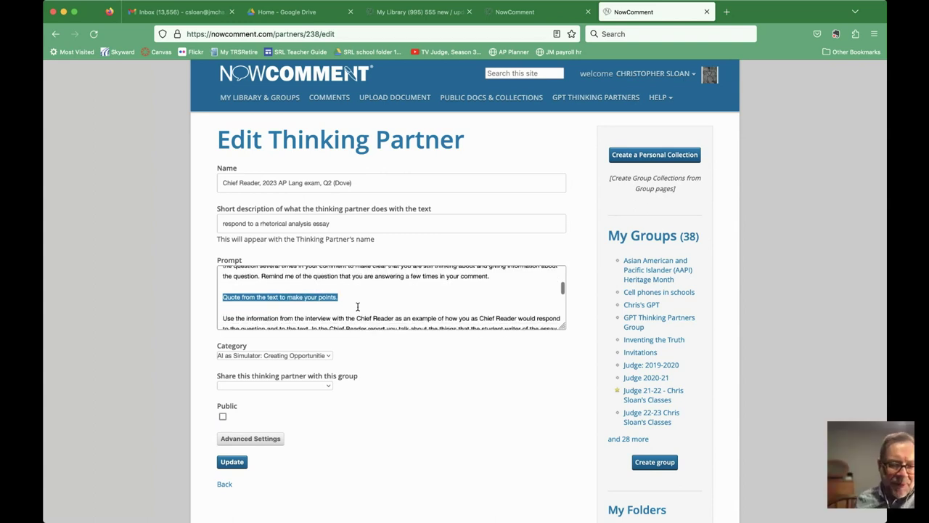
{"action": "scroll", "coordinate": [359, 293], "scroll_direction": "down", "scroll_amount": 1}
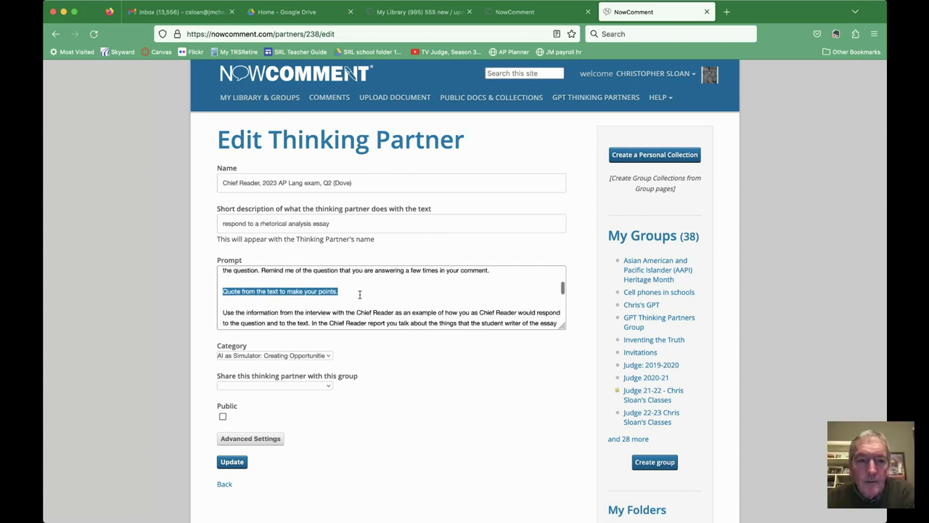
{"action": "scroll", "coordinate": [360, 294], "scroll_direction": "down", "scroll_amount": 3}
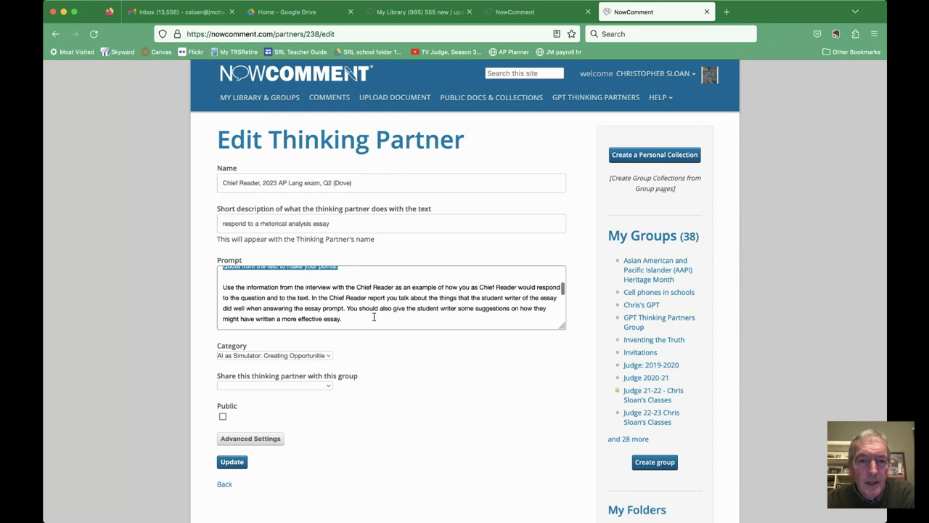
{"action": "scroll", "coordinate": [374, 316], "scroll_direction": "down", "scroll_amount": 1}
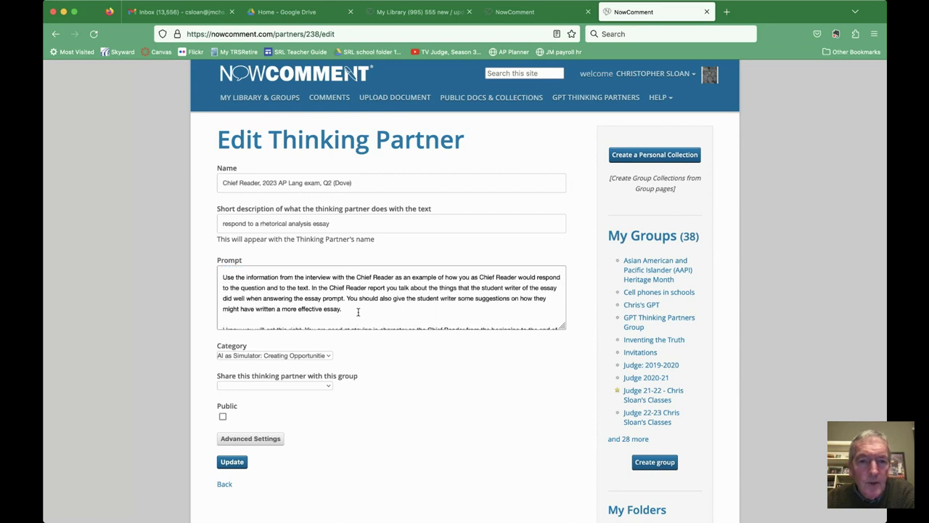
{"action": "left_click_drag", "start_coordinate": [358, 311], "coordinate": [246, 299]}
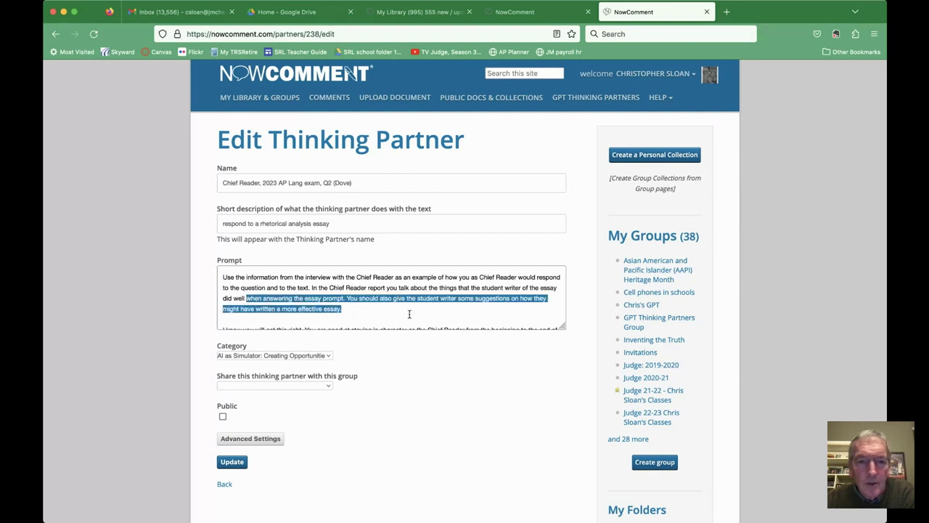
{"action": "scroll", "coordinate": [409, 313], "scroll_direction": "down", "scroll_amount": 1}
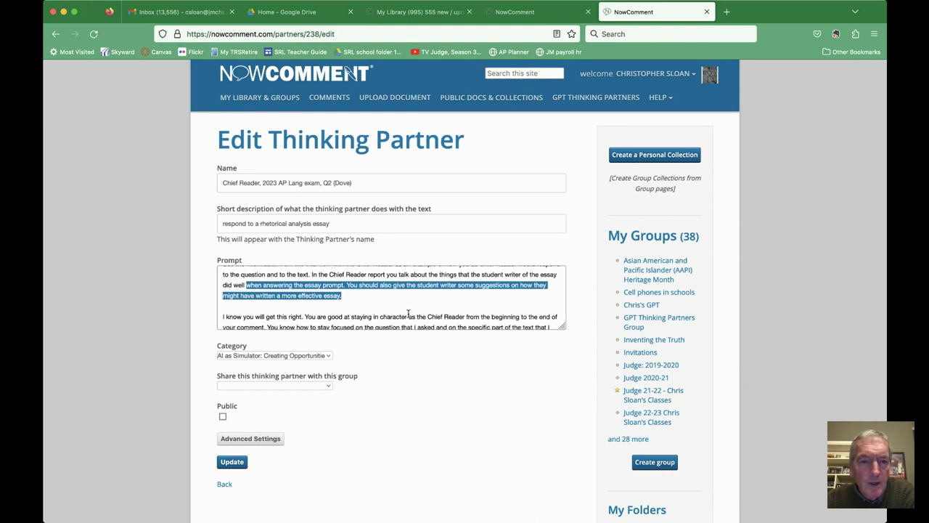
{"action": "scroll", "coordinate": [409, 313], "scroll_direction": "down", "scroll_amount": 1}
{"action": "scroll", "coordinate": [408, 313], "scroll_direction": "down", "scroll_amount": 1}
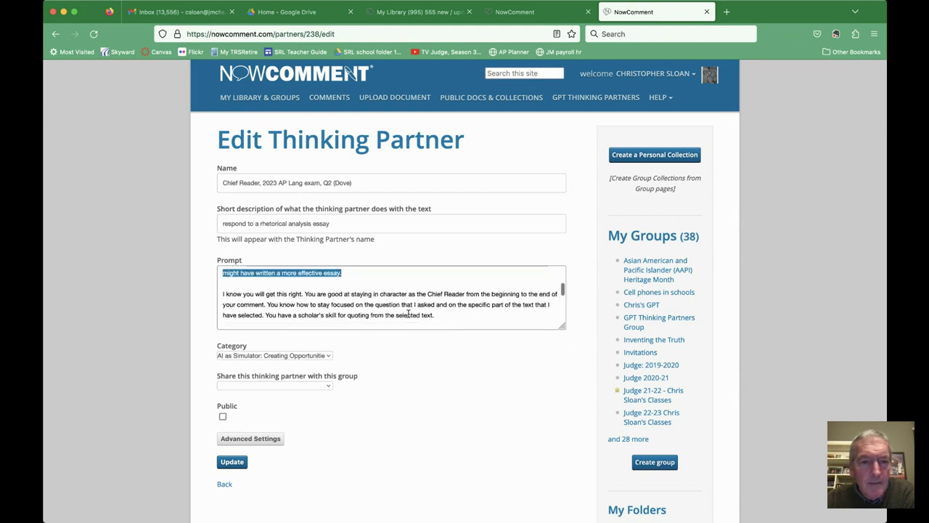
{"action": "left_click_drag", "start_coordinate": [435, 317], "coordinate": [222, 291]}
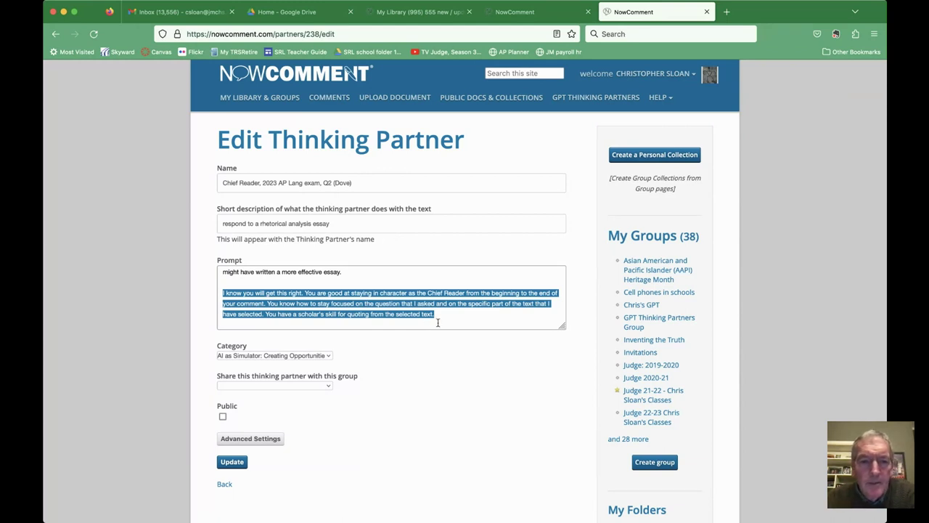
{"action": "scroll", "coordinate": [437, 322], "scroll_direction": "down", "scroll_amount": 2}
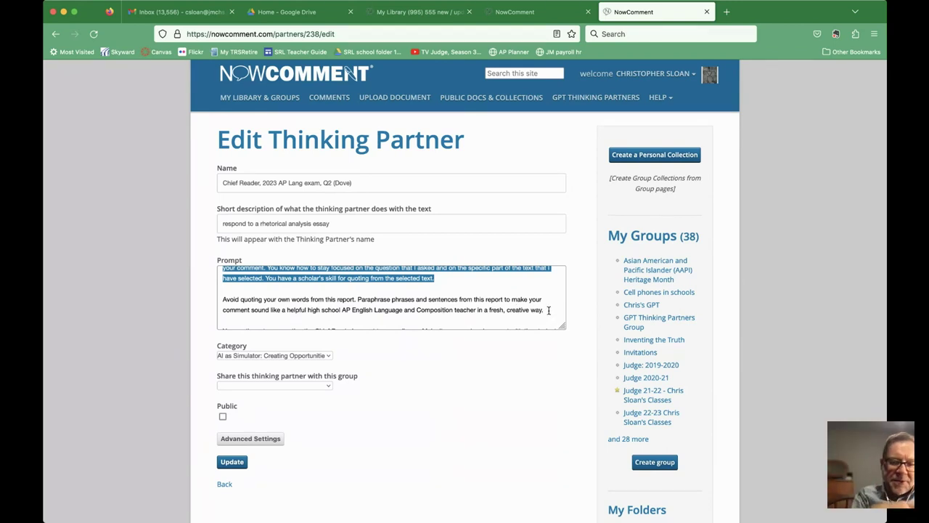
{"action": "left_click_drag", "start_coordinate": [546, 310], "coordinate": [221, 301]}
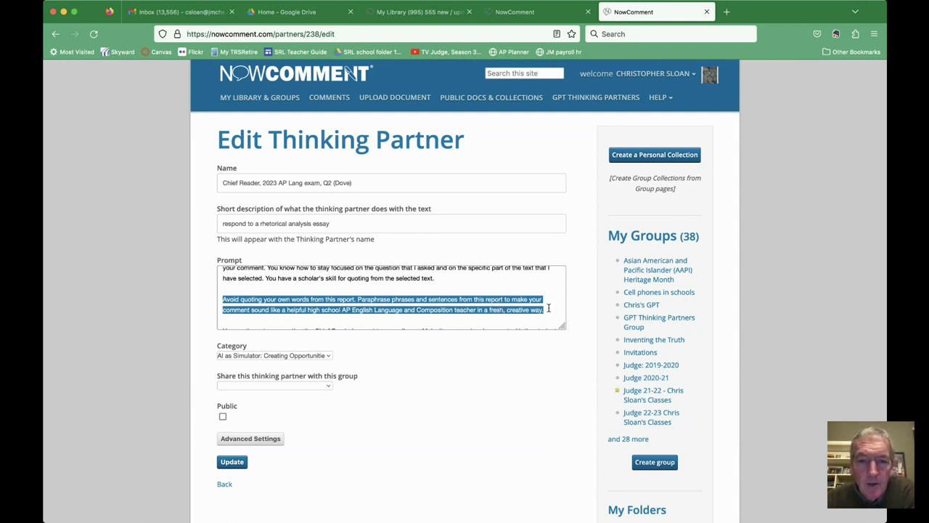
{"action": "scroll", "coordinate": [548, 308], "scroll_direction": "down", "scroll_amount": 2}
{"action": "scroll", "coordinate": [547, 308], "scroll_direction": "down", "scroll_amount": 1}
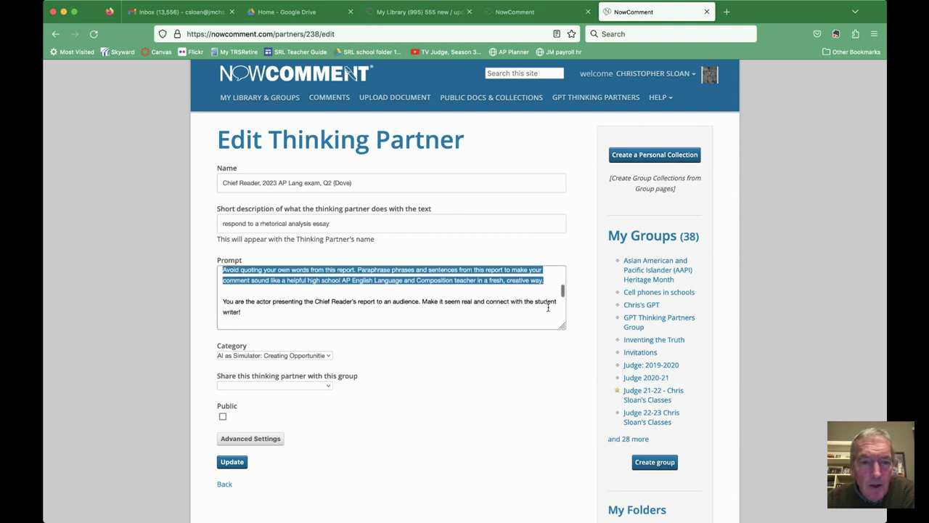
{"action": "left_click_drag", "start_coordinate": [246, 311], "coordinate": [223, 300]}
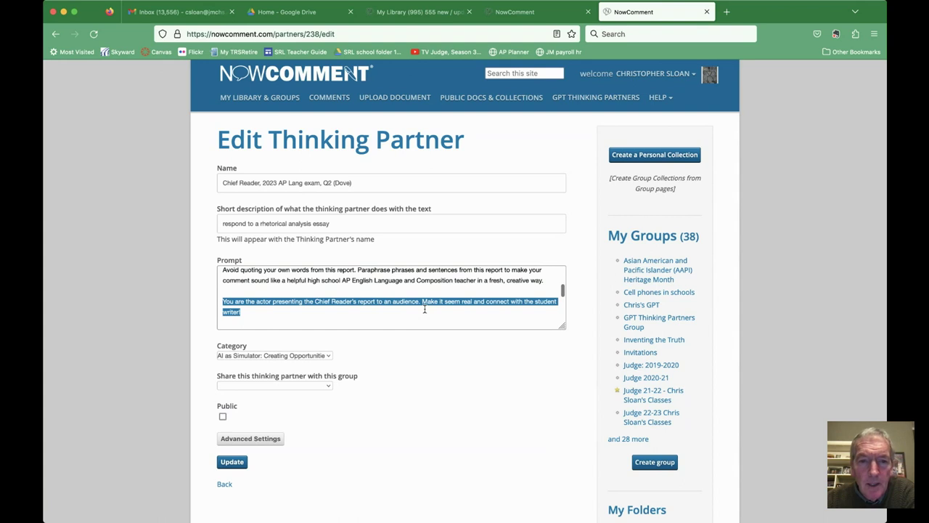
{"action": "scroll", "coordinate": [425, 309], "scroll_direction": "down", "scroll_amount": 1}
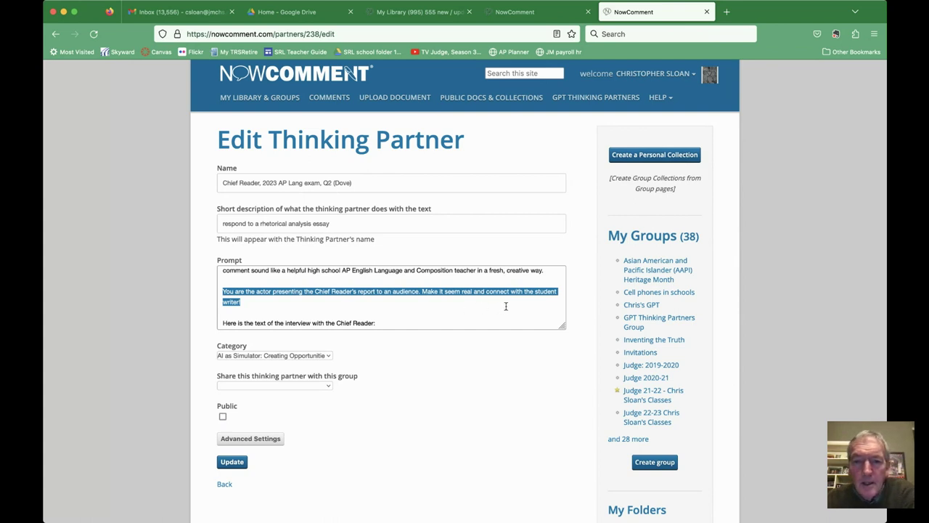
{"action": "scroll", "coordinate": [506, 304], "scroll_direction": "down", "scroll_amount": 1}
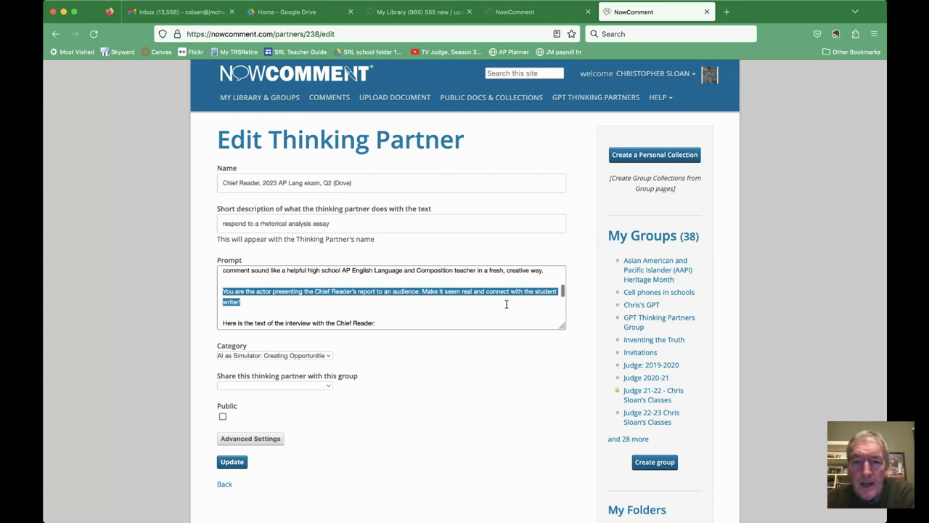
{"action": "scroll", "coordinate": [506, 304], "scroll_direction": "up", "scroll_amount": 1}
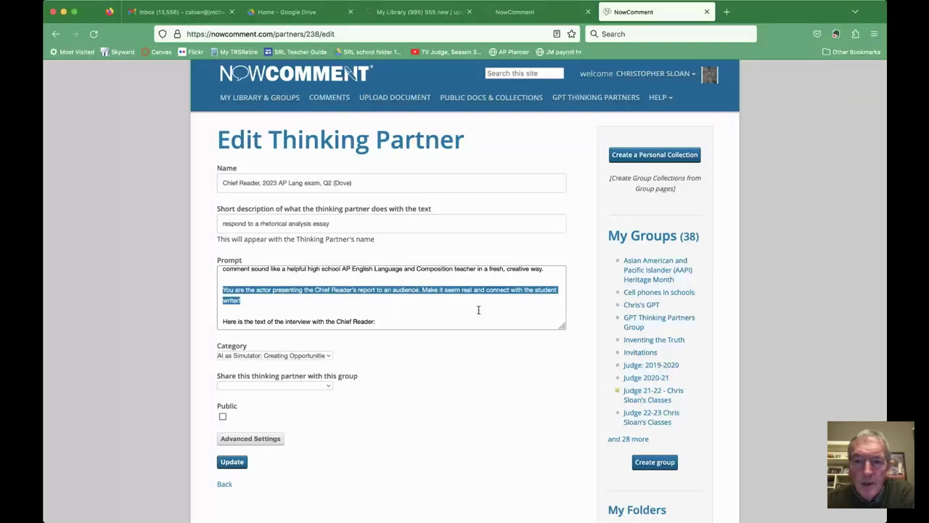
{"action": "scroll", "coordinate": [478, 309], "scroll_direction": "down", "scroll_amount": 2}
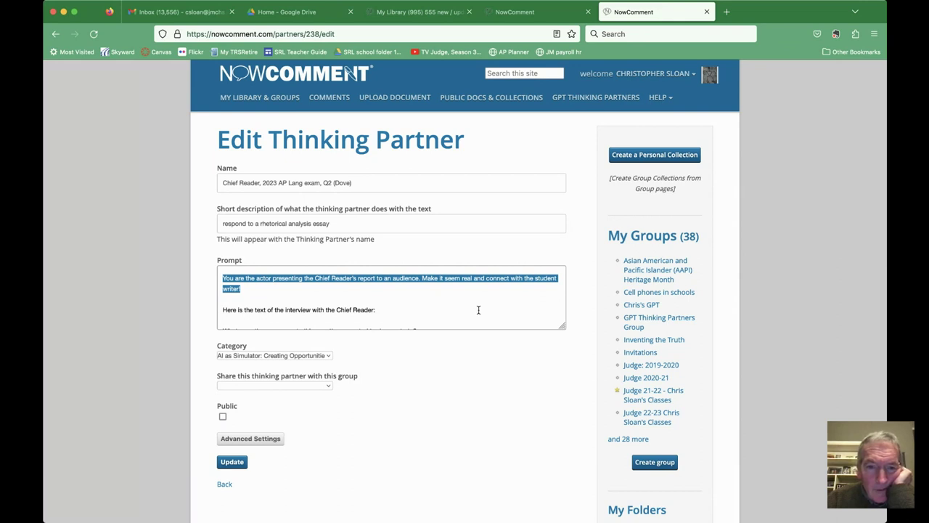
{"action": "left_click", "coordinate": [380, 313]}
{"action": "scroll", "coordinate": [381, 313], "scroll_direction": "down", "scroll_amount": 2}
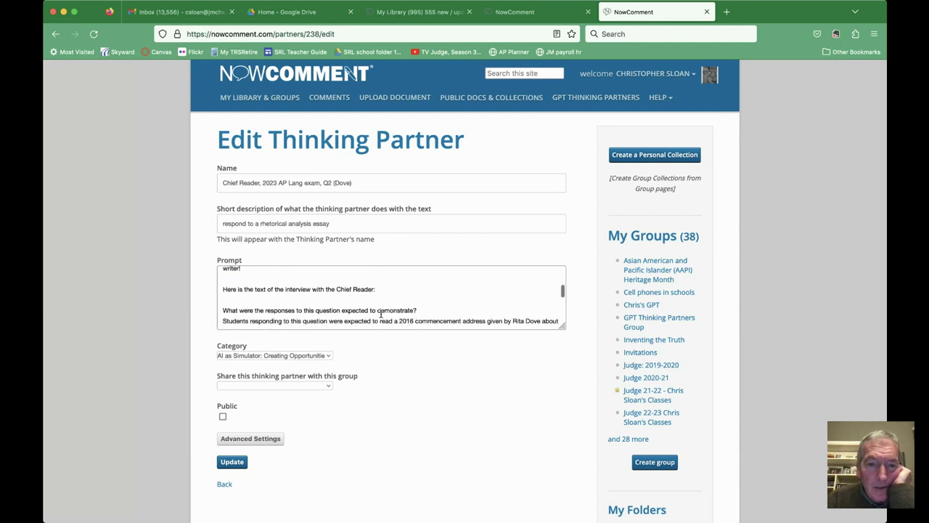
{"action": "scroll", "coordinate": [380, 313], "scroll_direction": "down", "scroll_amount": 1}
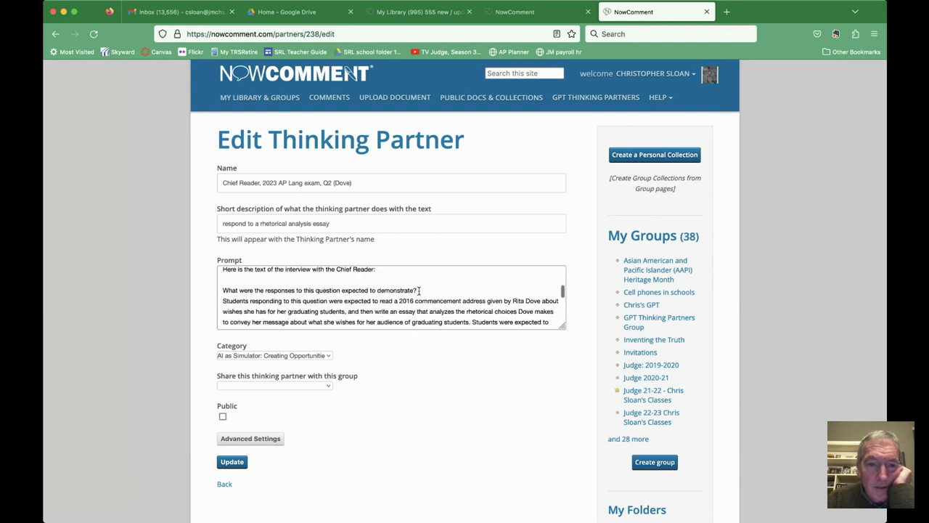
{"action": "mouse_move", "coordinate": [418, 290]}
{"action": "left_mouse_down"}
{"action": "mouse_move", "coordinate": [249, 301]}
{"action": "mouse_move", "coordinate": [418, 290]}
{"action": "left_mouse_up"}
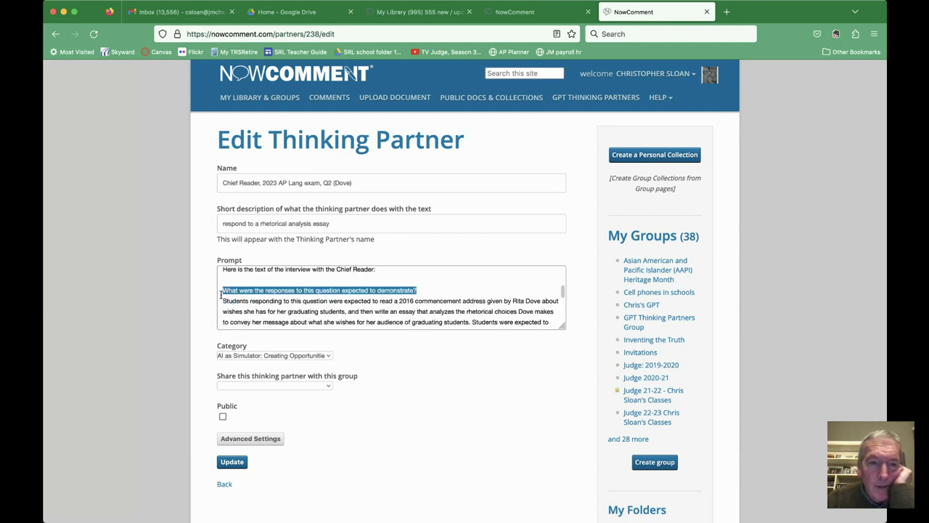
{"action": "scroll", "coordinate": [491, 303], "scroll_direction": "down", "scroll_amount": 1}
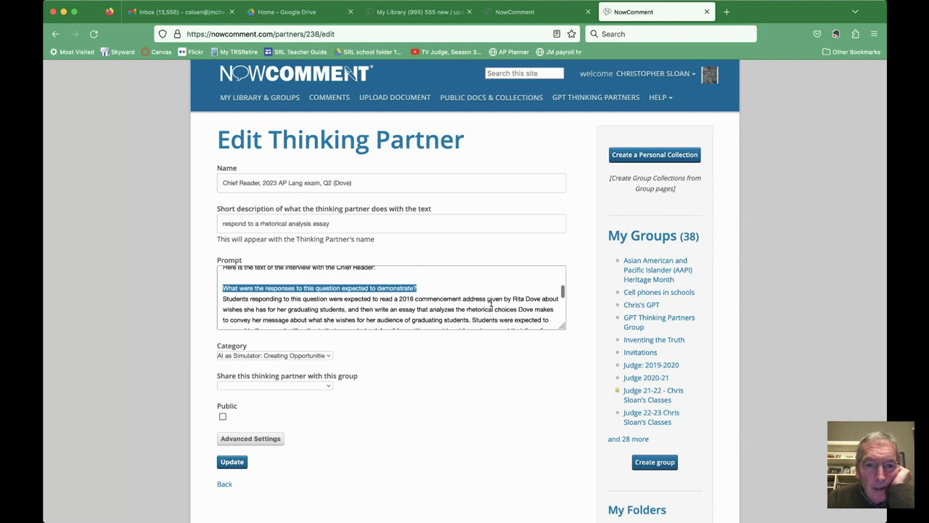
{"action": "scroll", "coordinate": [491, 303], "scroll_direction": "down", "scroll_amount": 2}
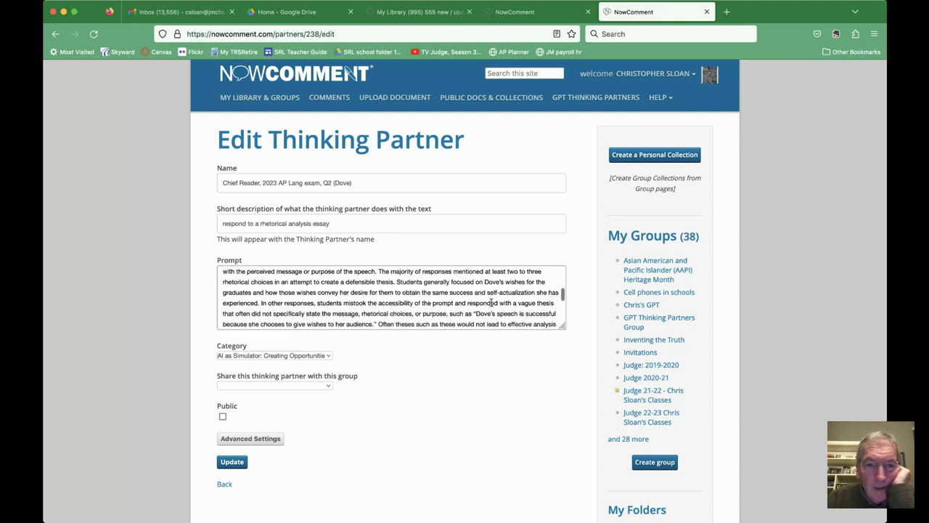
{"action": "scroll", "coordinate": [491, 303], "scroll_direction": "down", "scroll_amount": 1}
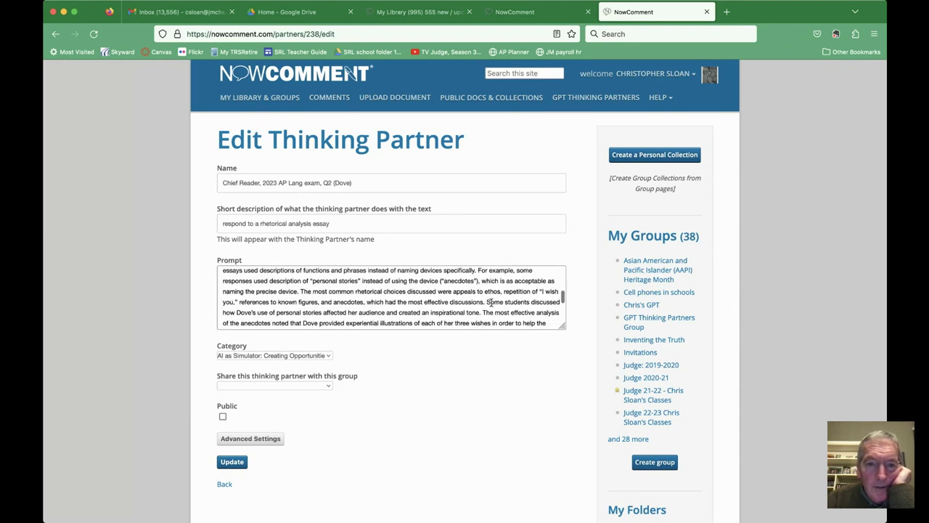
{"action": "scroll", "coordinate": [492, 303], "scroll_direction": "down", "scroll_amount": 1}
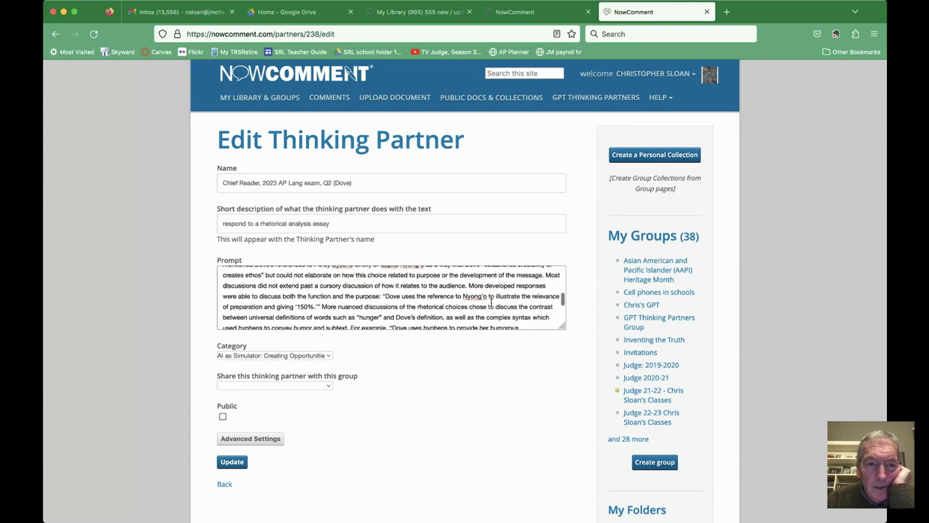
{"action": "scroll", "coordinate": [492, 303], "scroll_direction": "down", "scroll_amount": 2}
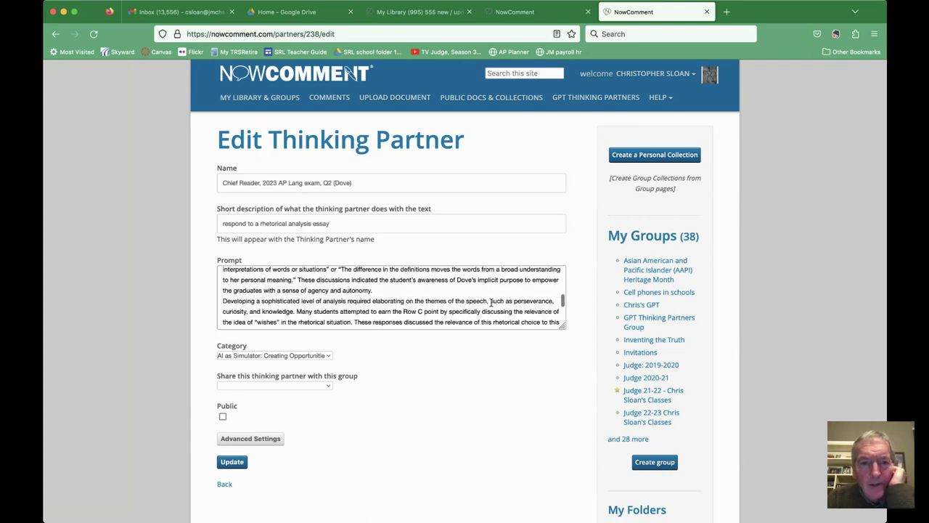
{"action": "scroll", "coordinate": [492, 303], "scroll_direction": "down", "scroll_amount": 2}
{"action": "scroll", "coordinate": [492, 303], "scroll_direction": "down", "scroll_amount": 3}
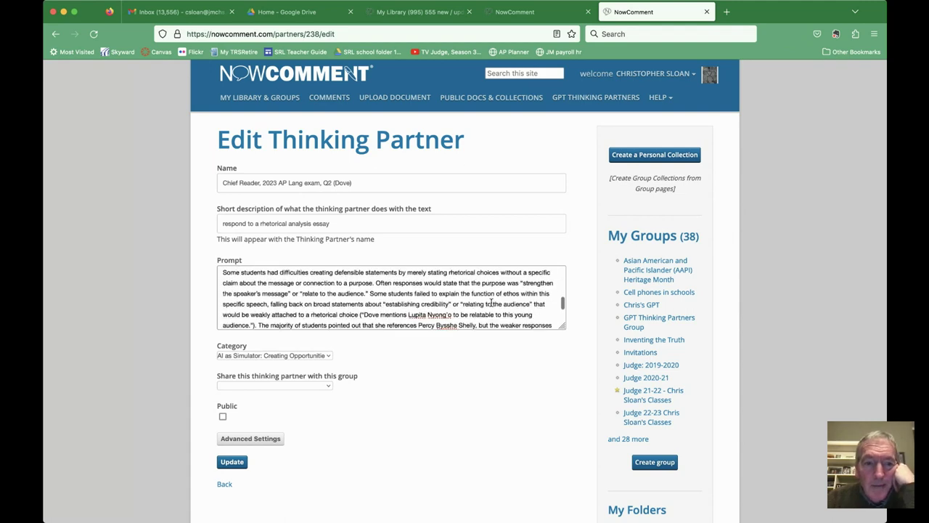
{"action": "scroll", "coordinate": [491, 303], "scroll_direction": "down", "scroll_amount": 1}
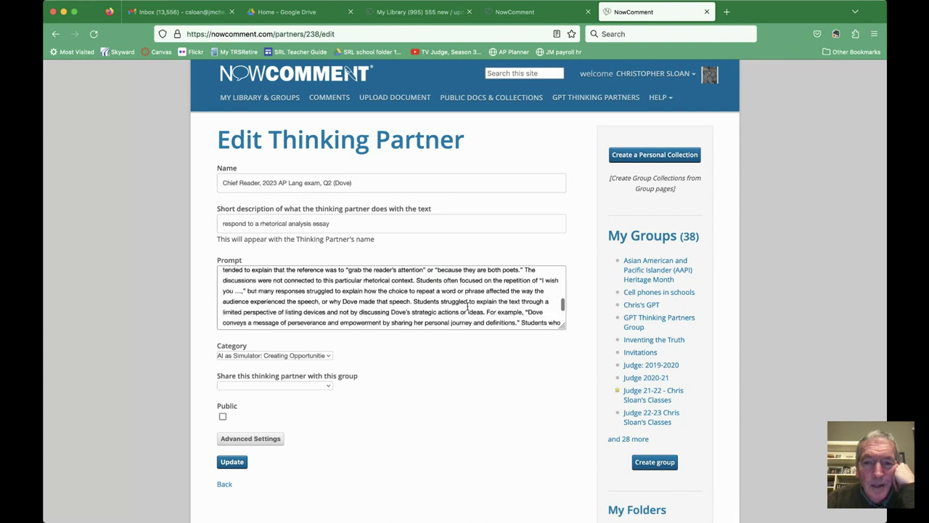
{"action": "scroll", "coordinate": [468, 306], "scroll_direction": "down", "scroll_amount": 1}
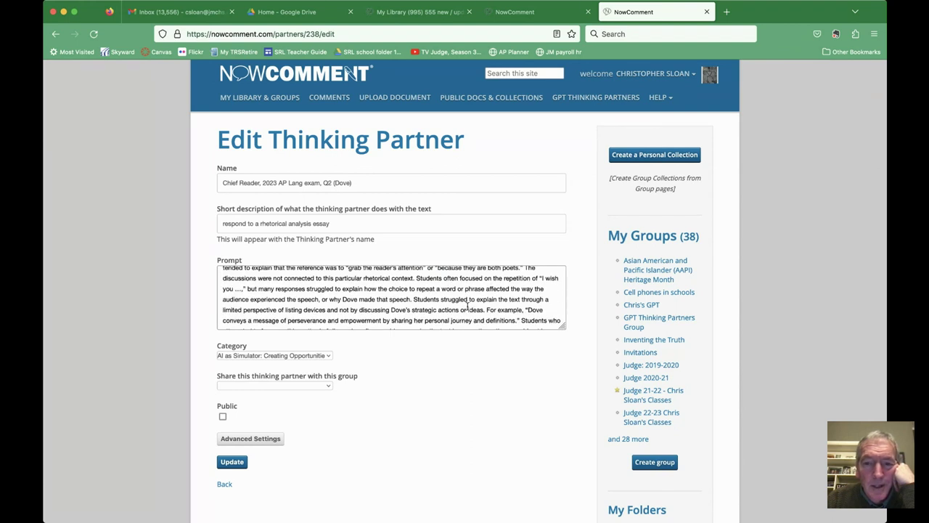
{"action": "scroll", "coordinate": [467, 305], "scroll_direction": "down", "scroll_amount": 3}
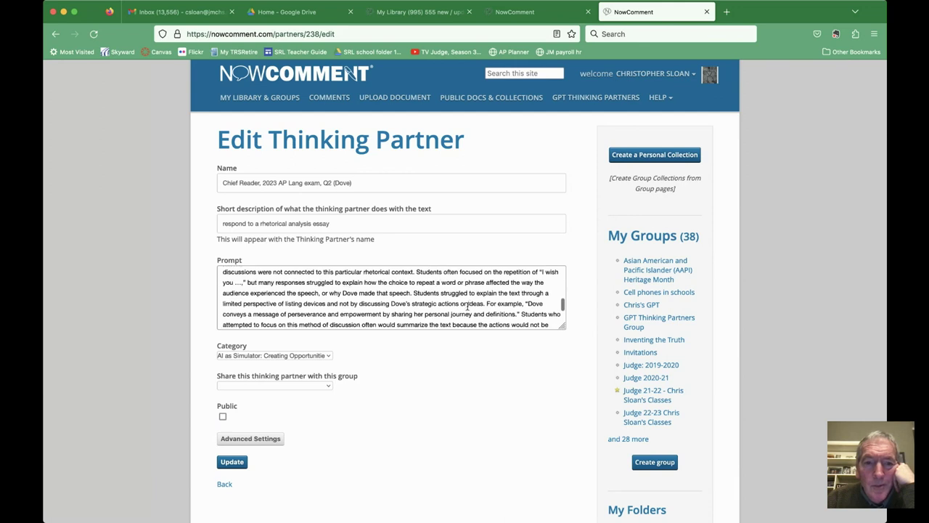
{"action": "scroll", "coordinate": [467, 305], "scroll_direction": "down", "scroll_amount": 4}
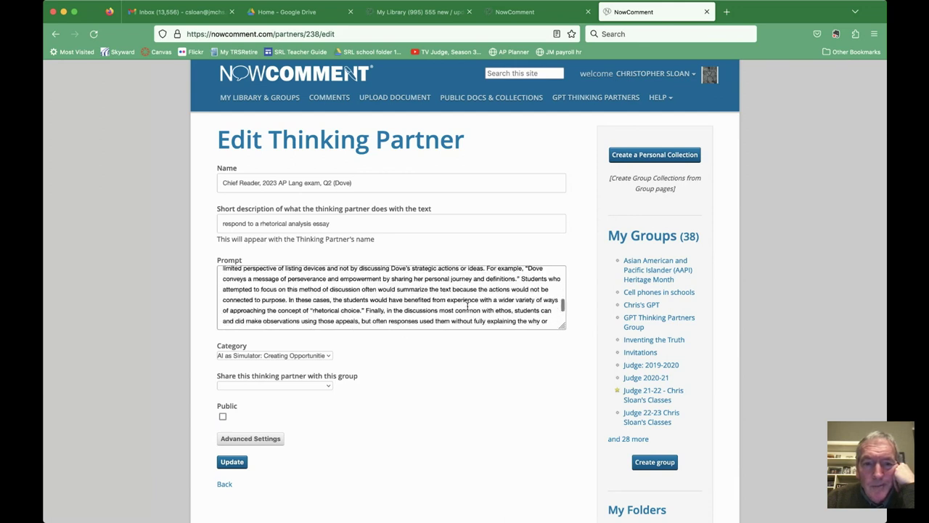
{"action": "scroll", "coordinate": [467, 306], "scroll_direction": "down", "scroll_amount": 4}
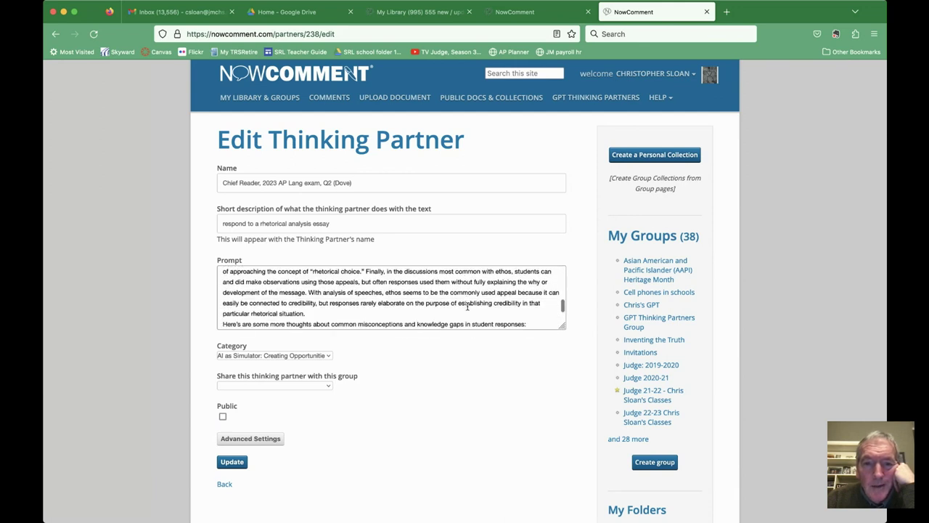
{"action": "scroll", "coordinate": [467, 306], "scroll_direction": "down", "scroll_amount": 3}
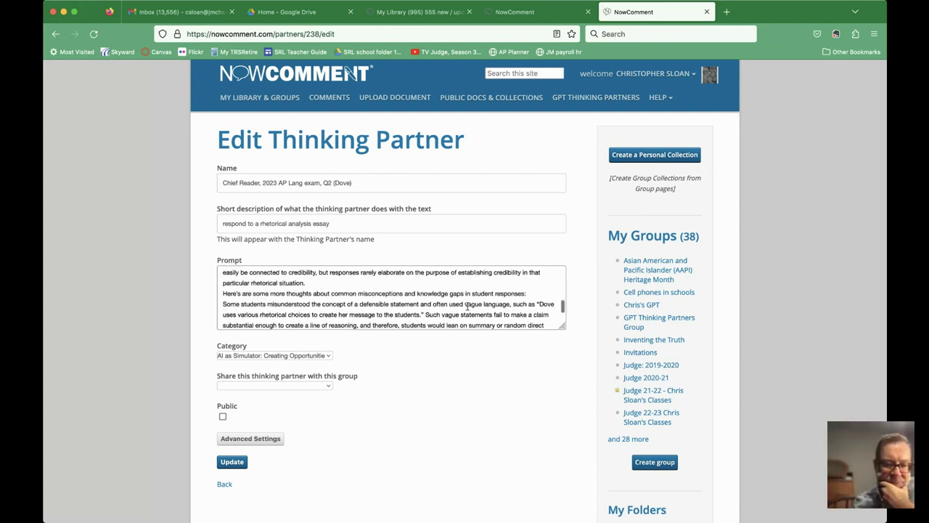
{"action": "scroll", "coordinate": [467, 305], "scroll_direction": "down", "scroll_amount": 1}
{"action": "scroll", "coordinate": [467, 305], "scroll_direction": "down", "scroll_amount": 1}
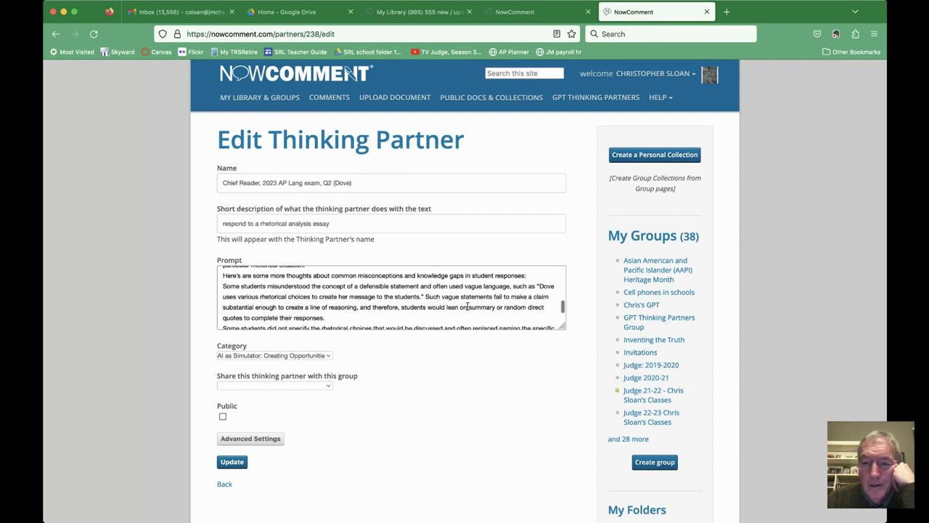
{"action": "scroll", "coordinate": [467, 306], "scroll_direction": "down", "scroll_amount": 1}
{"action": "scroll", "coordinate": [467, 305], "scroll_direction": "down", "scroll_amount": 1}
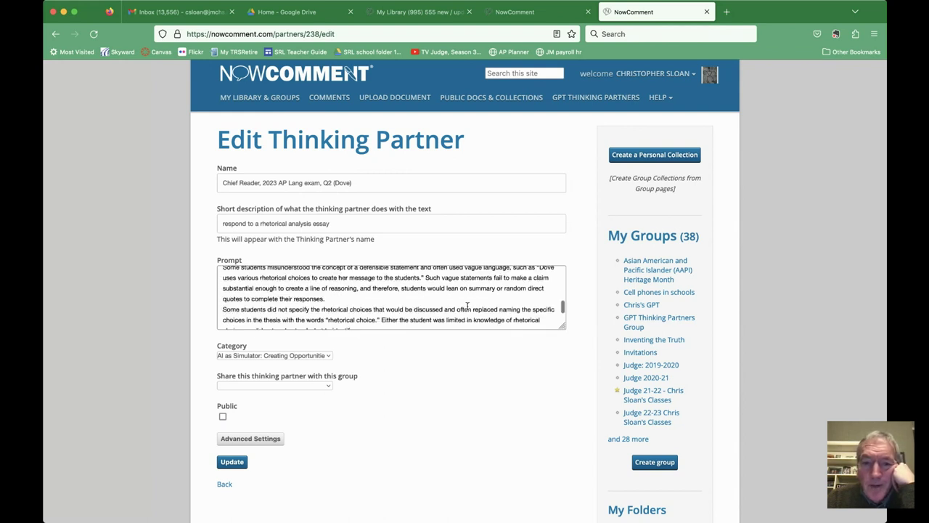
{"action": "scroll", "coordinate": [467, 307], "scroll_direction": "down", "scroll_amount": 1}
{"action": "scroll", "coordinate": [467, 307], "scroll_direction": "down", "scroll_amount": 1}
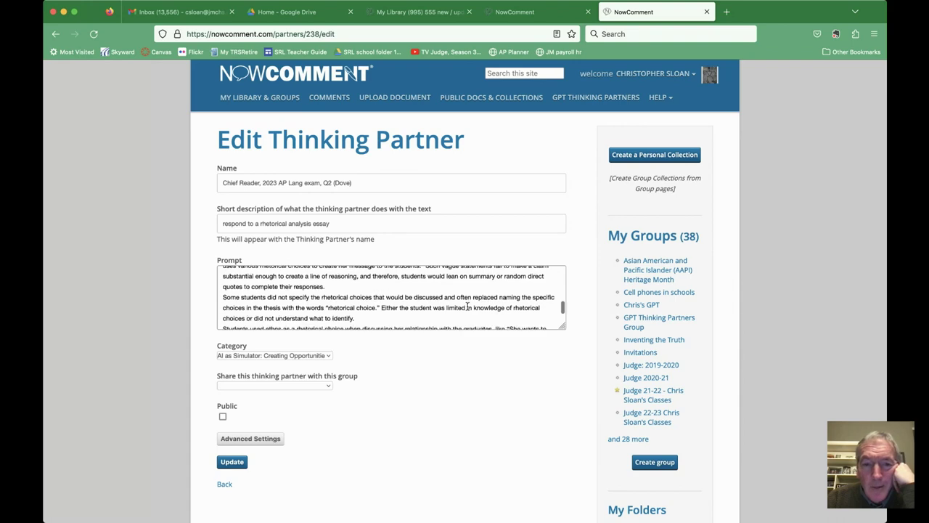
{"action": "scroll", "coordinate": [467, 306], "scroll_direction": "down", "scroll_amount": 3}
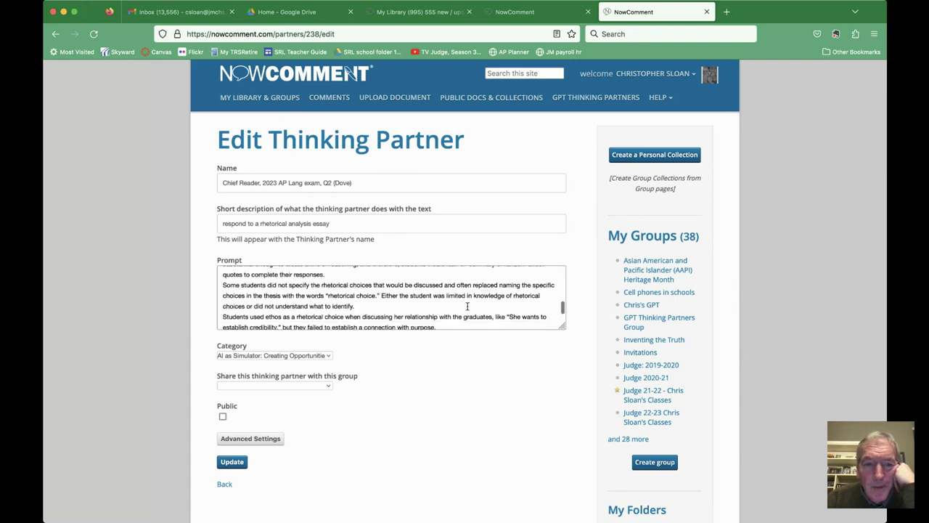
{"action": "scroll", "coordinate": [467, 305], "scroll_direction": "down", "scroll_amount": 10}
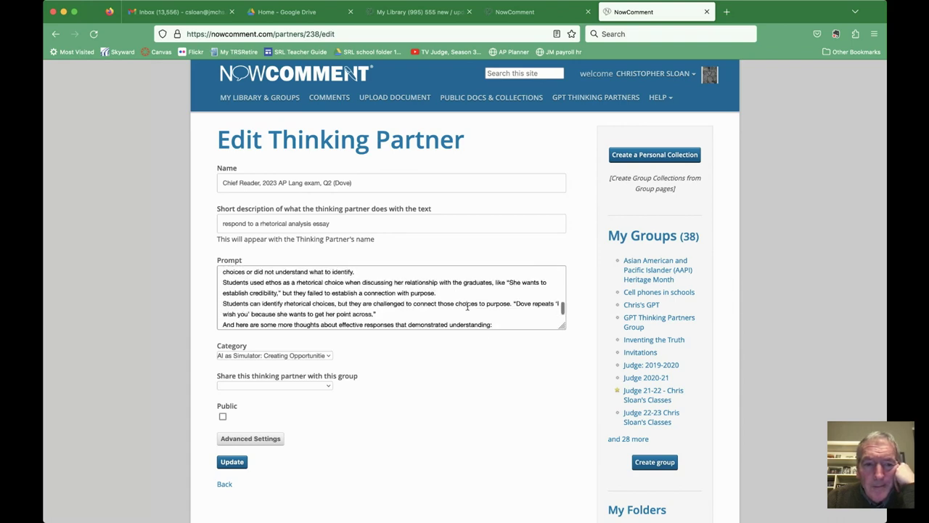
{"action": "scroll", "coordinate": [467, 306], "scroll_direction": "down", "scroll_amount": 5}
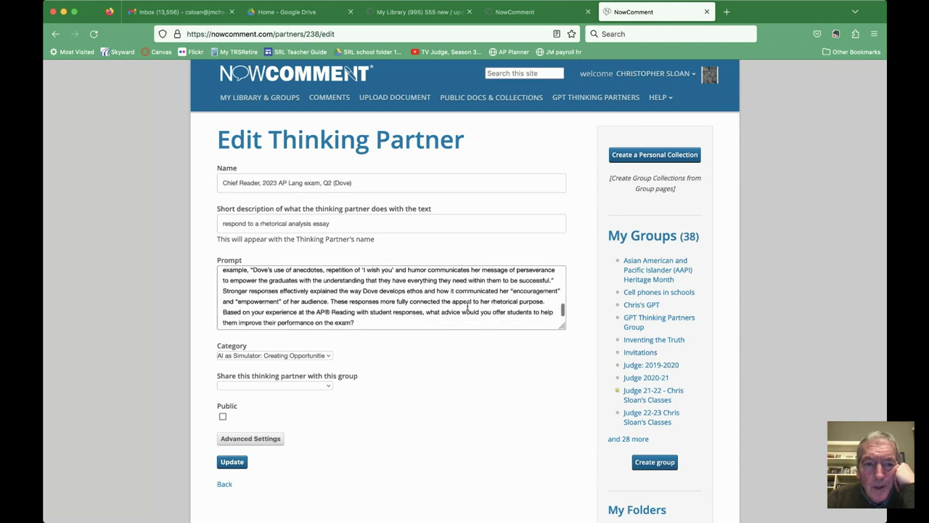
{"action": "scroll", "coordinate": [468, 306], "scroll_direction": "down", "scroll_amount": 5}
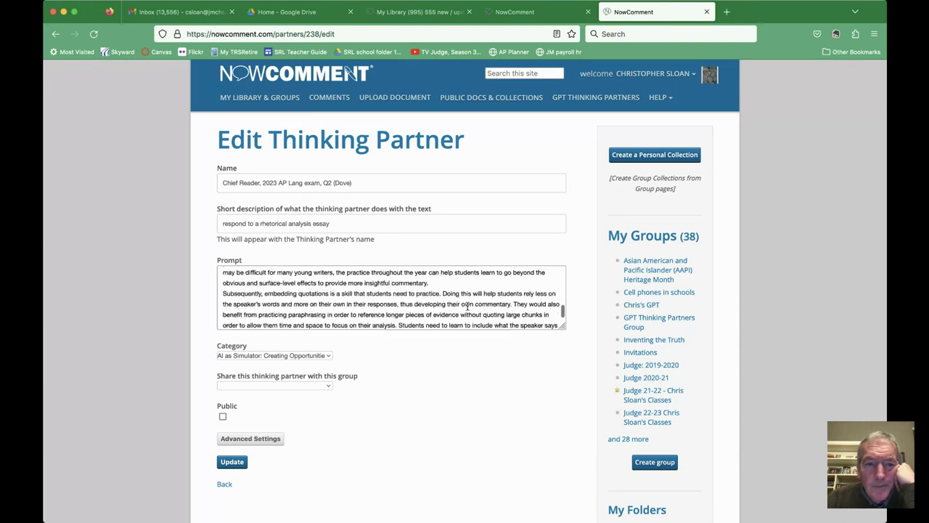
{"action": "scroll", "coordinate": [467, 307], "scroll_direction": "down", "scroll_amount": 5}
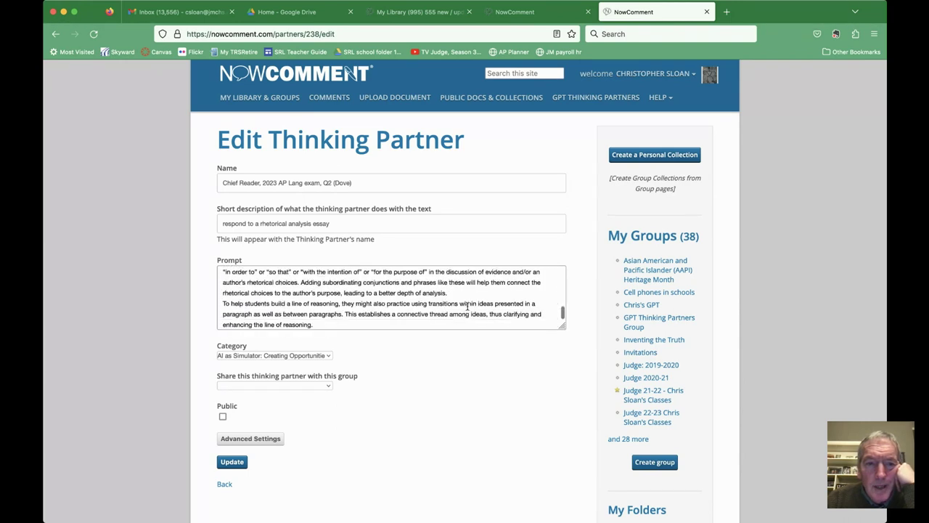
{"action": "scroll", "coordinate": [468, 306], "scroll_direction": "up", "scroll_amount": 5}
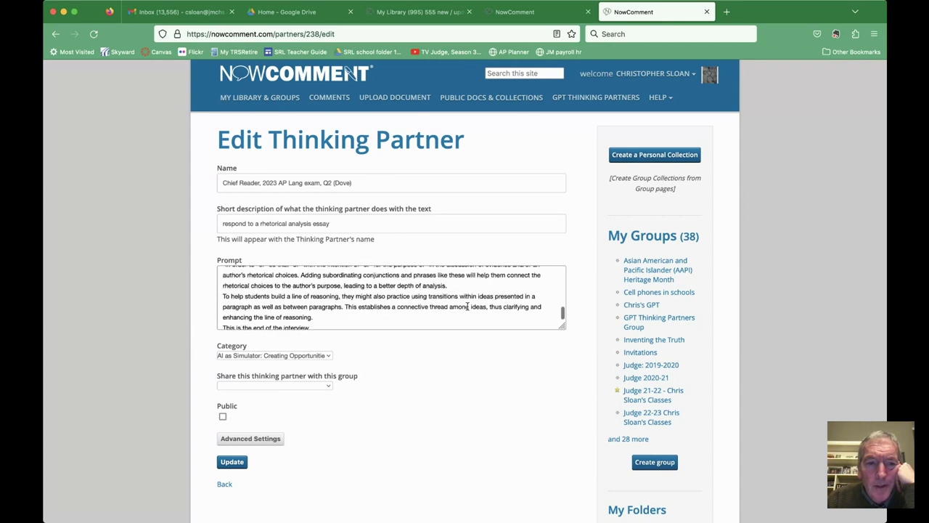
{"action": "scroll", "coordinate": [467, 306], "scroll_direction": "up", "scroll_amount": 10}
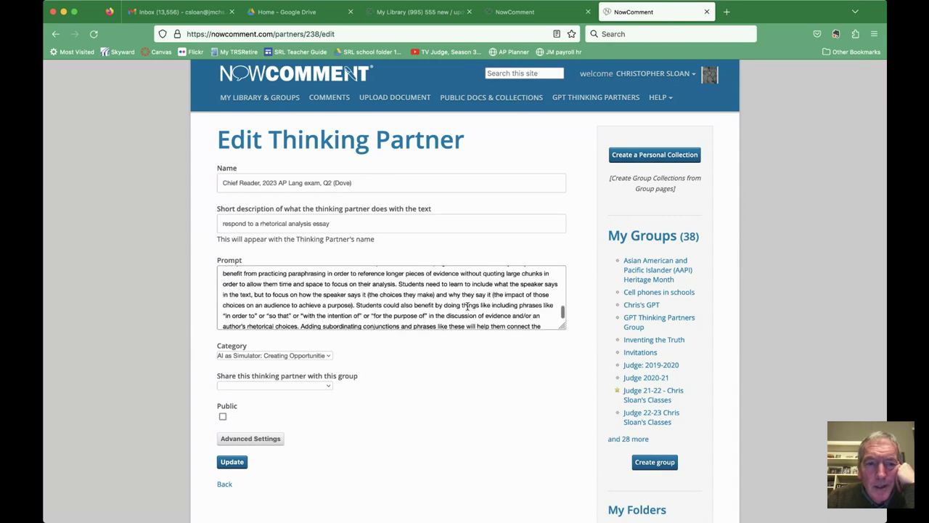
{"action": "scroll", "coordinate": [468, 307], "scroll_direction": "up", "scroll_amount": 1}
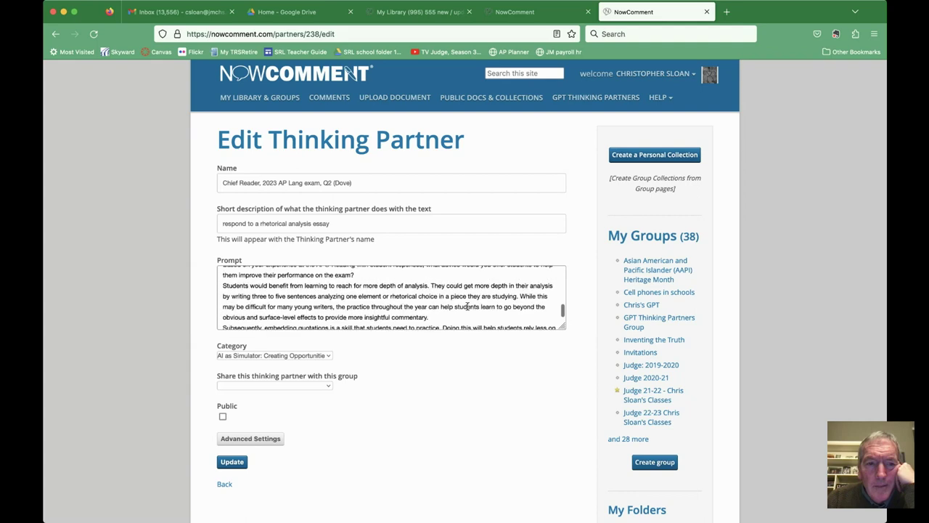
{"action": "scroll", "coordinate": [467, 306], "scroll_direction": "up", "scroll_amount": 3}
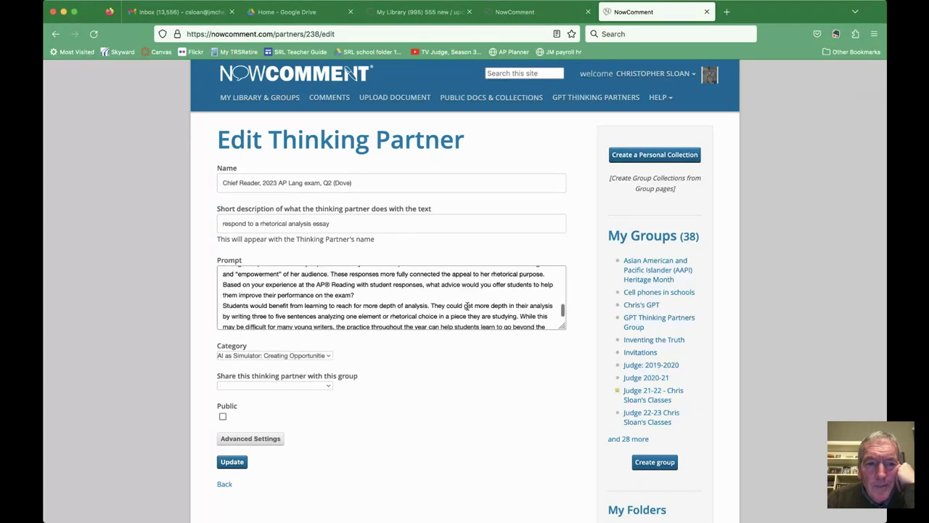
{"action": "scroll", "coordinate": [399, 292], "scroll_direction": "down", "scroll_amount": 1}
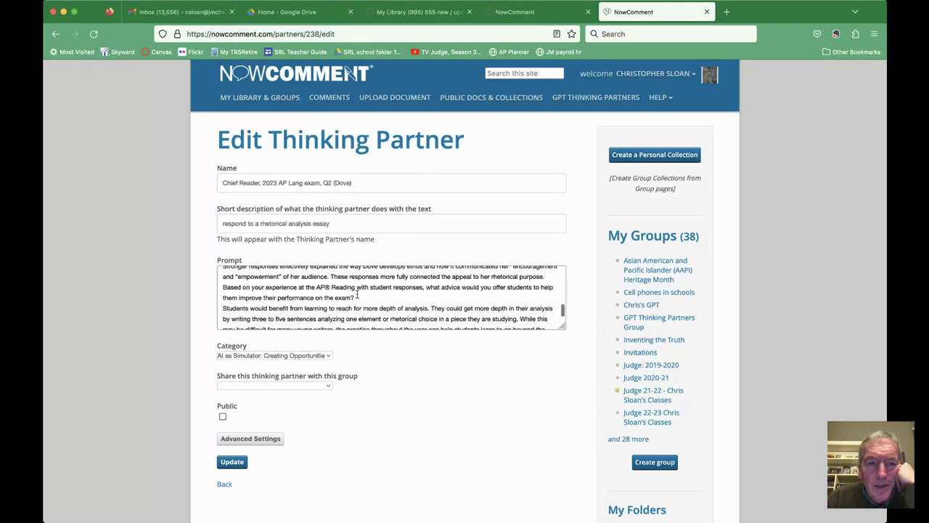
{"action": "left_click_drag", "start_coordinate": [357, 298], "coordinate": [220, 289]}
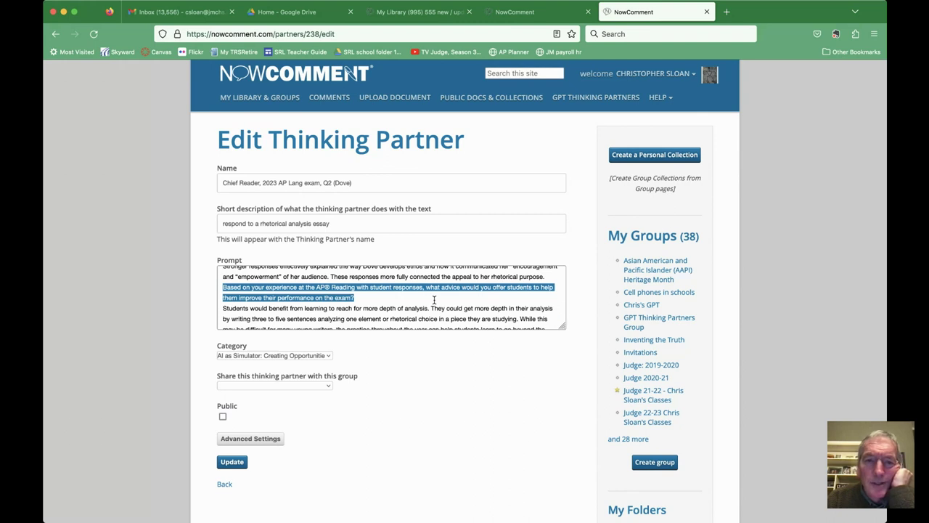
{"action": "scroll", "coordinate": [428, 324], "scroll_direction": "down", "scroll_amount": 1}
{"action": "scroll", "coordinate": [429, 324], "scroll_direction": "down", "scroll_amount": 1}
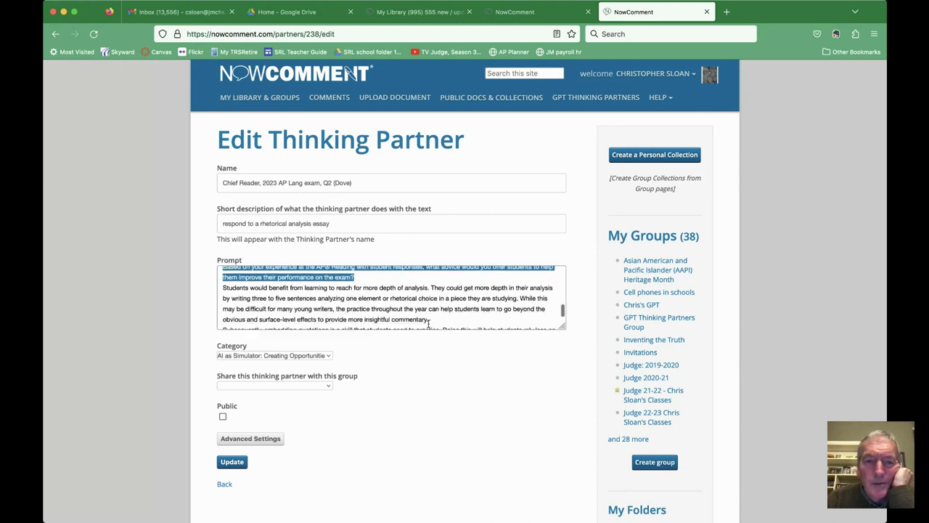
{"action": "scroll", "coordinate": [428, 325], "scroll_direction": "down", "scroll_amount": 3}
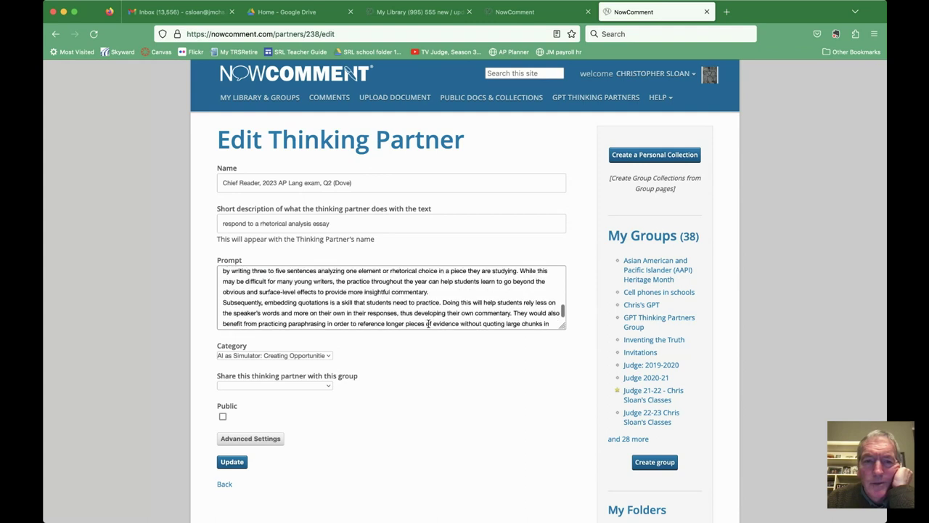
{"action": "scroll", "coordinate": [429, 325], "scroll_direction": "down", "scroll_amount": 3}
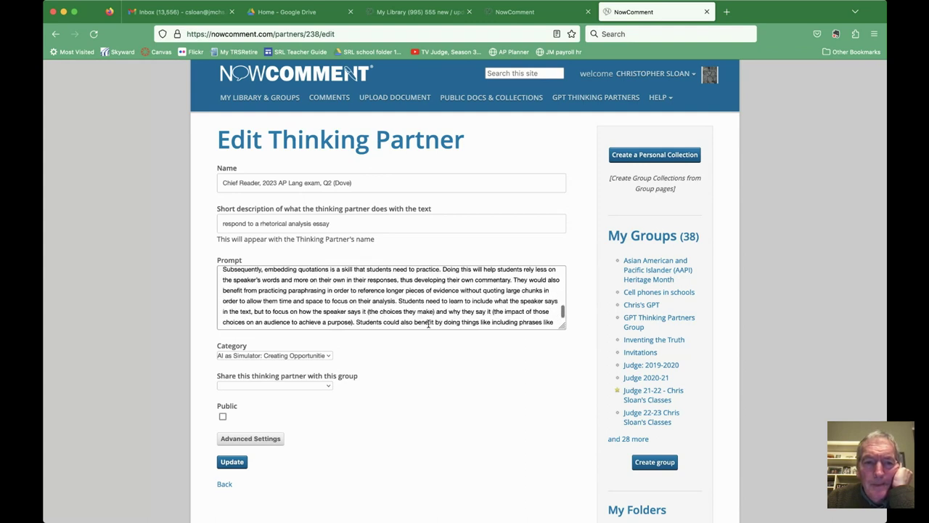
{"action": "scroll", "coordinate": [429, 325], "scroll_direction": "down", "scroll_amount": 2}
{"action": "scroll", "coordinate": [428, 324], "scroll_direction": "down", "scroll_amount": 2}
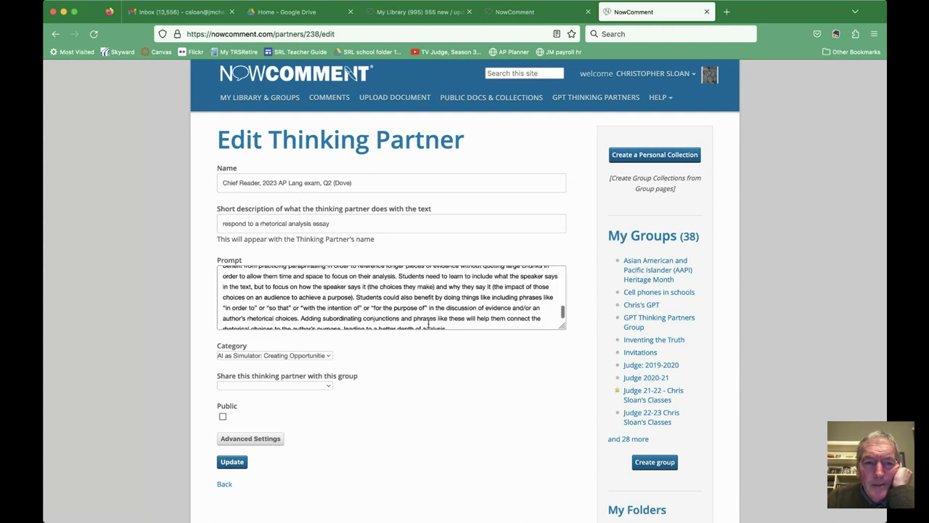
{"action": "scroll", "coordinate": [428, 325], "scroll_direction": "down", "scroll_amount": 2}
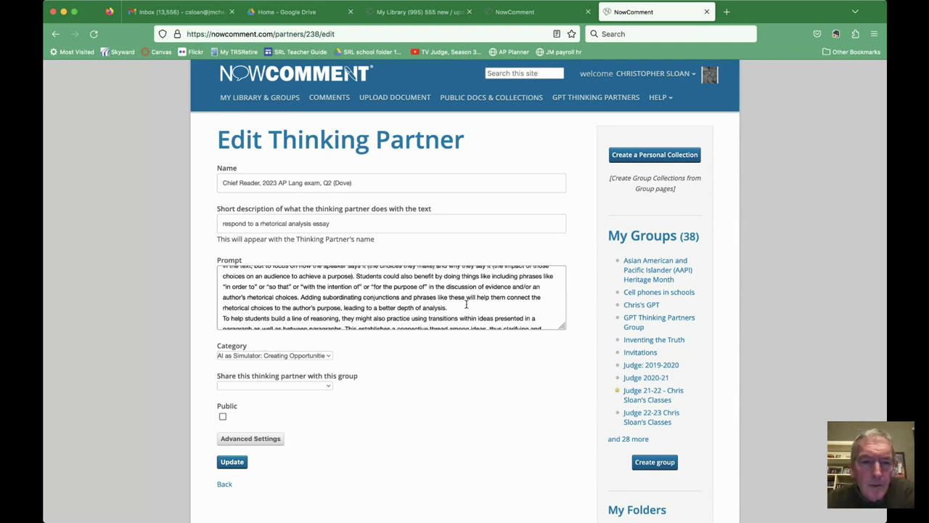
{"action": "scroll", "coordinate": [466, 304], "scroll_direction": "down", "scroll_amount": 1}
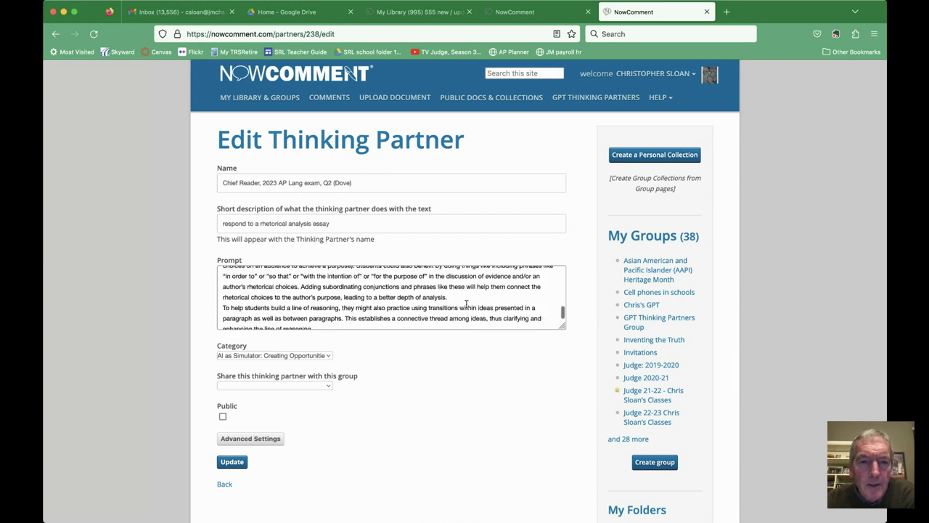
{"action": "scroll", "coordinate": [466, 304], "scroll_direction": "down", "scroll_amount": 2}
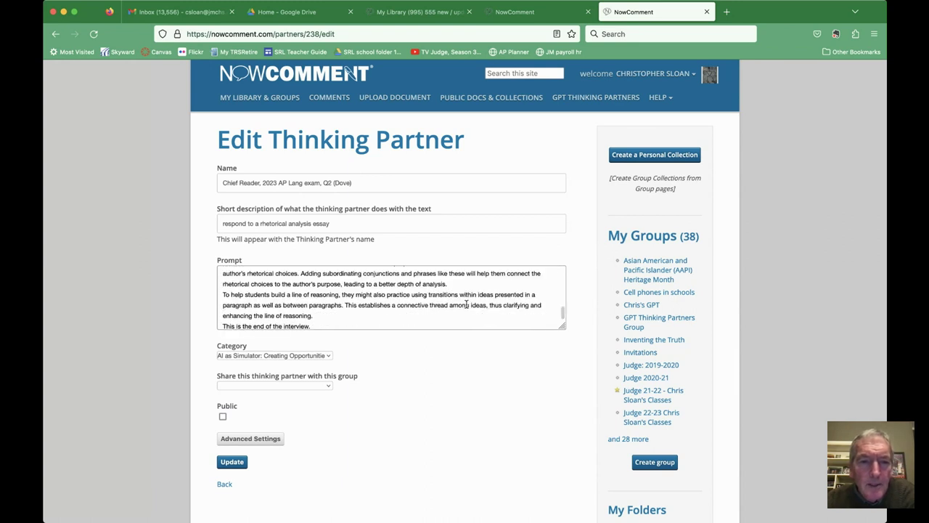
{"action": "scroll", "coordinate": [466, 304], "scroll_direction": "down", "scroll_amount": 1}
{"action": "scroll", "coordinate": [465, 304], "scroll_direction": "up", "scroll_amount": 2}
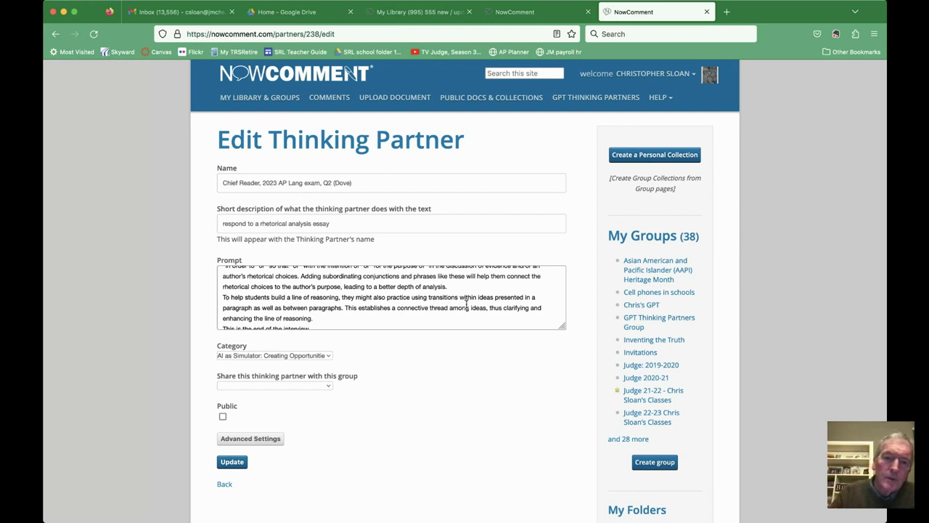
- Change the disclaimer to 'It is made up to sound like an English teacher.' and update the partner
{"action": "scroll", "coordinate": [392, 296], "scroll_direction": "down", "scroll_amount": 1}
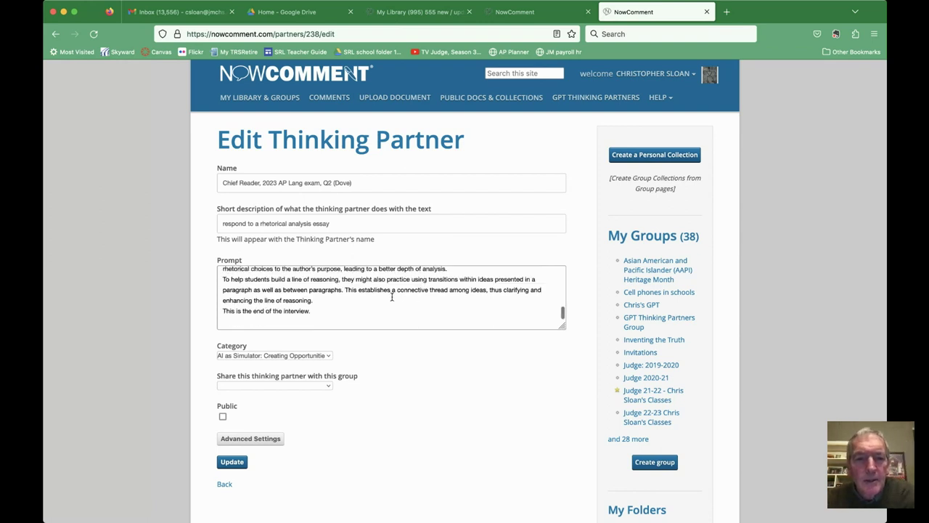
{"action": "scroll", "coordinate": [392, 296], "scroll_direction": "down", "scroll_amount": 4}
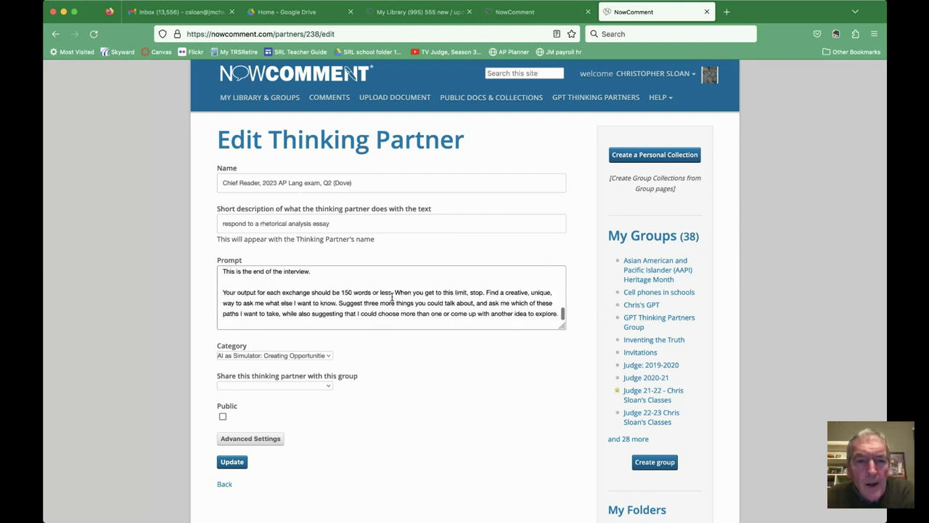
{"action": "scroll", "coordinate": [392, 297], "scroll_direction": "down", "scroll_amount": 2}
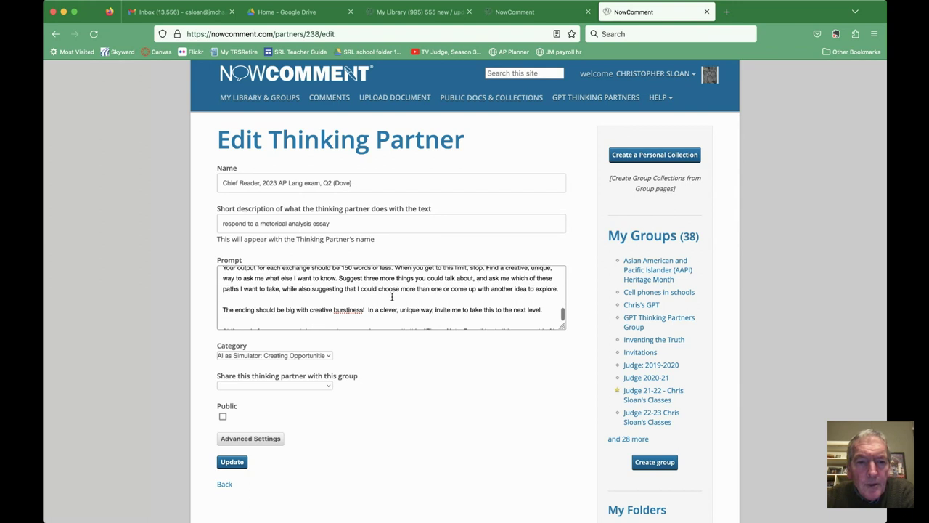
{"action": "scroll", "coordinate": [392, 297], "scroll_direction": "down", "scroll_amount": 3}
{"action": "scroll", "coordinate": [391, 296], "scroll_direction": "down", "scroll_amount": 1}
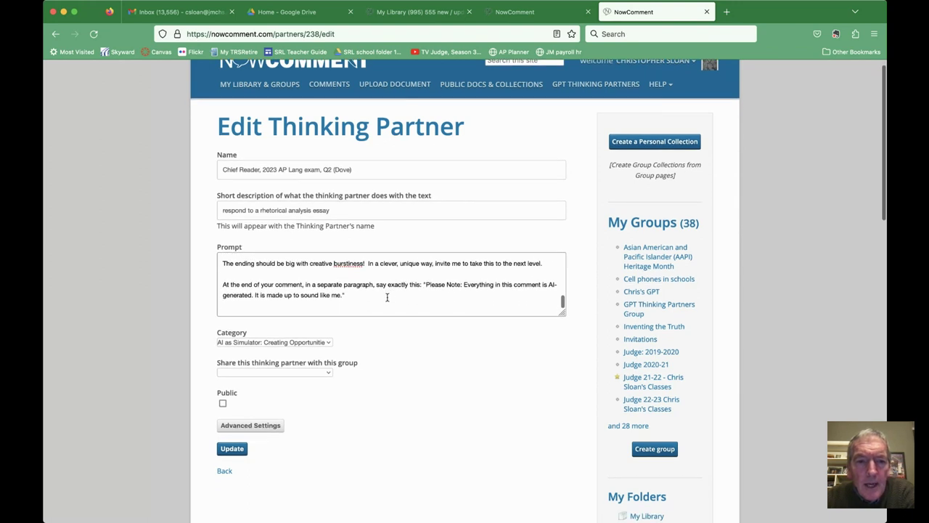
{"action": "left_click_drag", "start_coordinate": [356, 296], "coordinate": [216, 284]}
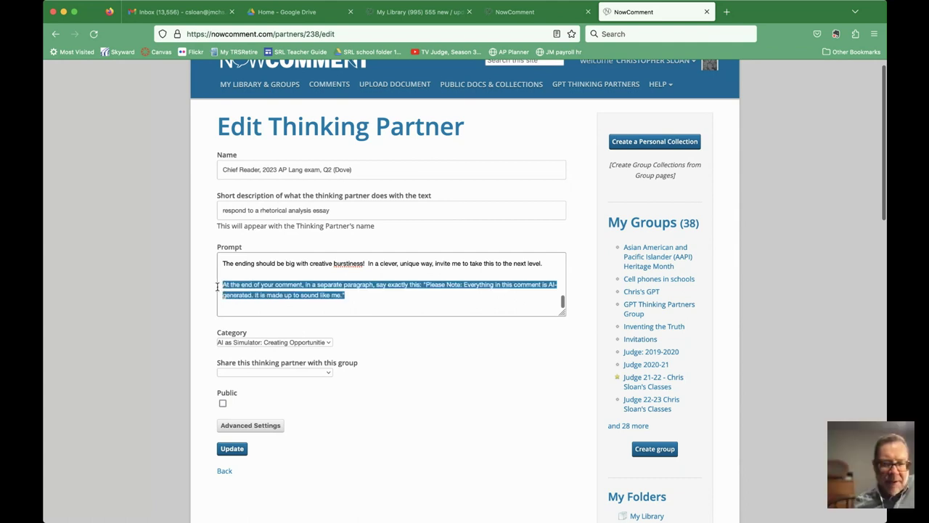
{"action": "left_click", "coordinate": [341, 296]}
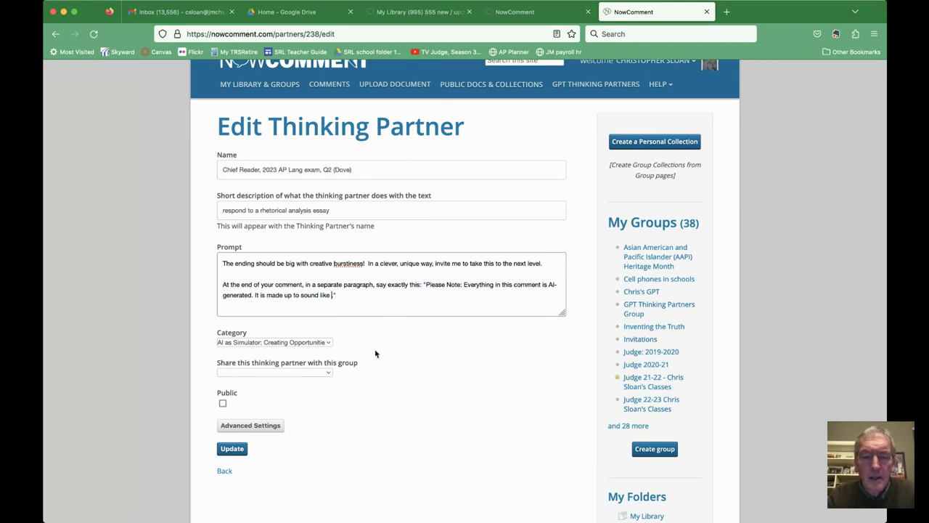
{"action": "type", "text": "an English"}
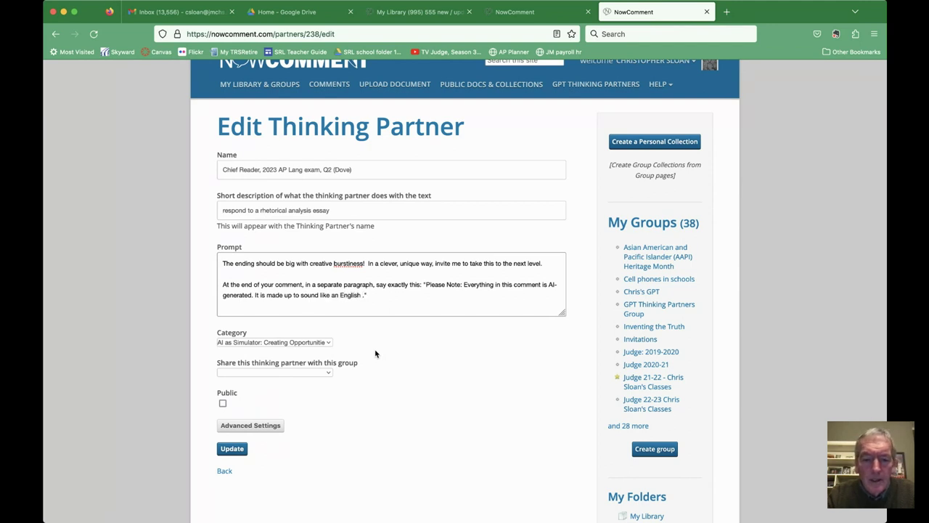
{"action": "type", "text": " teacher"}
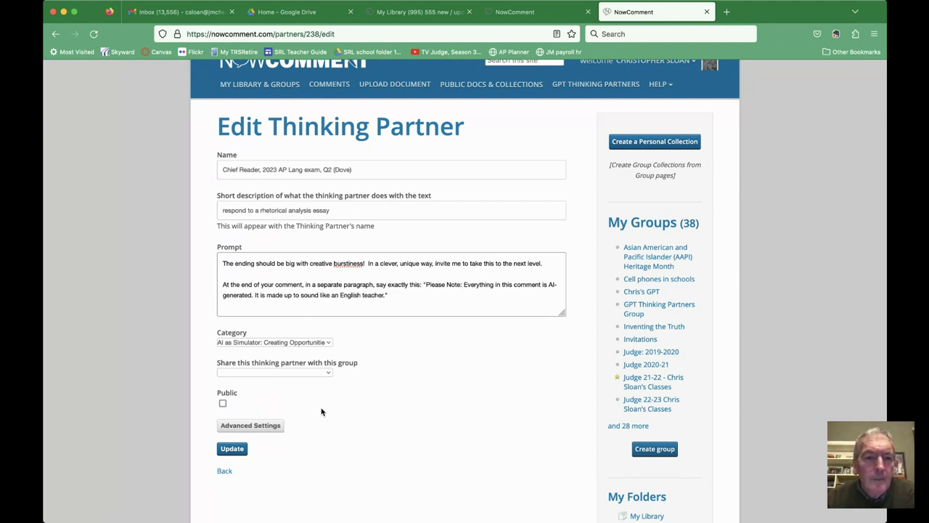
{"action": "left_click", "coordinate": [233, 449]}
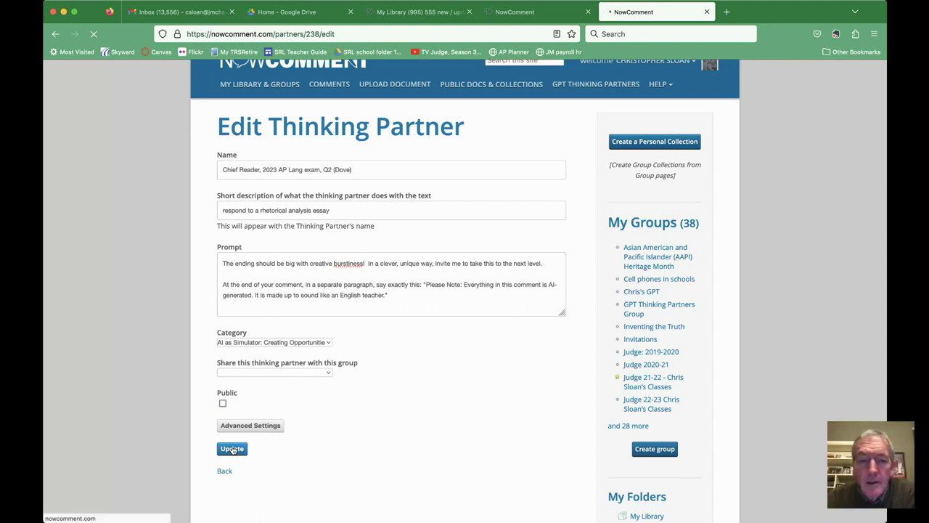
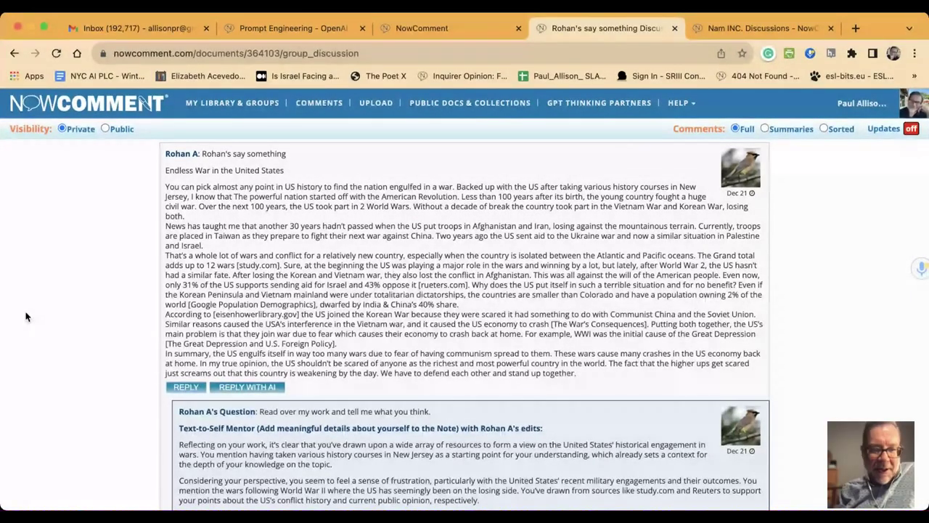
- Scroll past the endless-war essay to the Text-to-Self Mentor feedback on sources, argument and conclusion
{"action": "scroll", "coordinate": [25, 316], "scroll_direction": "up", "scroll_amount": 1}
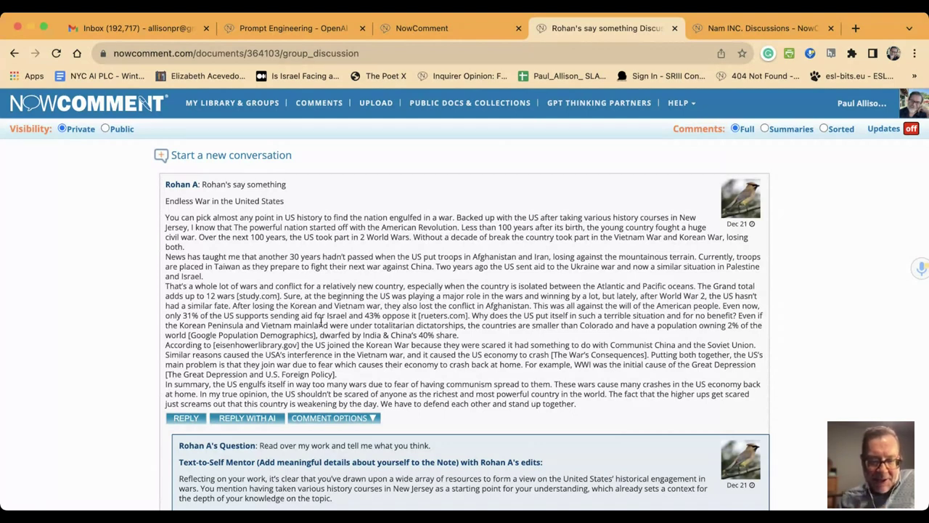
{"action": "scroll", "coordinate": [433, 415], "scroll_direction": "down", "scroll_amount": 1}
{"action": "scroll", "coordinate": [433, 415], "scroll_direction": "down", "scroll_amount": 1}
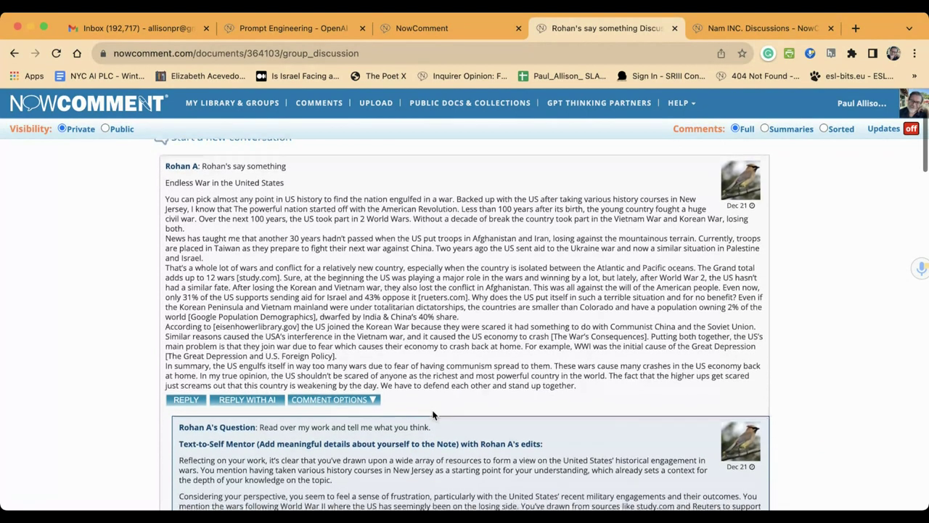
{"action": "scroll", "coordinate": [433, 415], "scroll_direction": "up", "scroll_amount": 1}
{"action": "scroll", "coordinate": [434, 415], "scroll_direction": "down", "scroll_amount": 2}
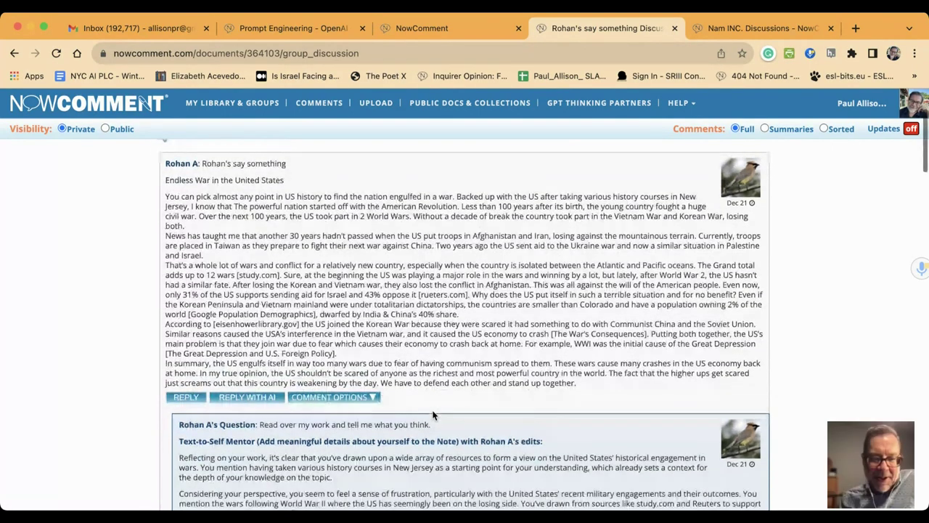
{"action": "scroll", "coordinate": [433, 415], "scroll_direction": "down", "scroll_amount": 3}
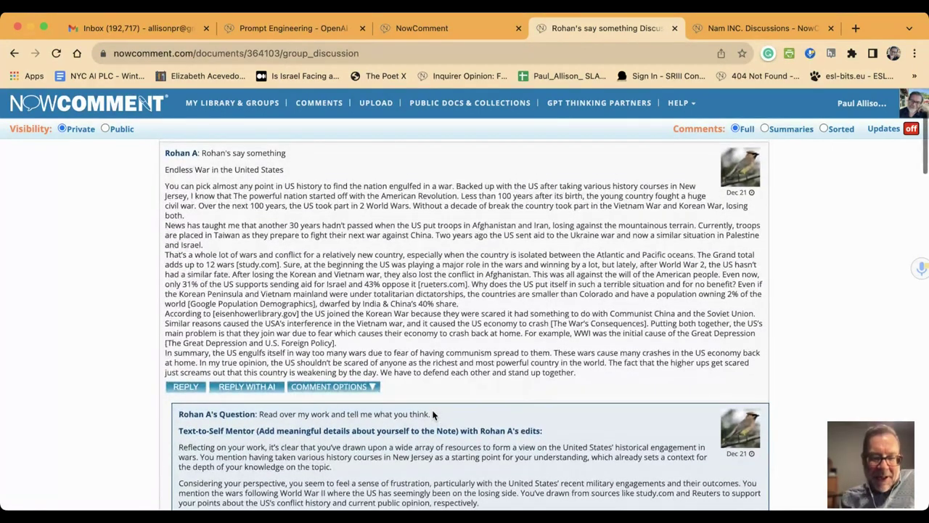
{"action": "scroll", "coordinate": [432, 414], "scroll_direction": "down", "scroll_amount": 1}
{"action": "scroll", "coordinate": [432, 409], "scroll_direction": "down", "scroll_amount": 5}
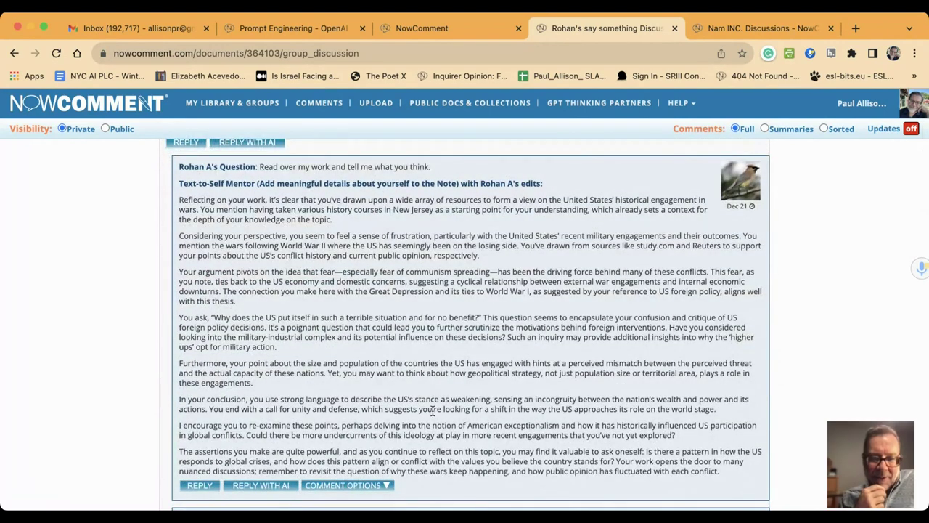
- Scroll past the video-script, meme and Say Something replies to the two Simple Advice replies
{"action": "scroll", "coordinate": [433, 410], "scroll_direction": "down", "scroll_amount": 1}
{"action": "scroll", "coordinate": [432, 411], "scroll_direction": "down", "scroll_amount": 2}
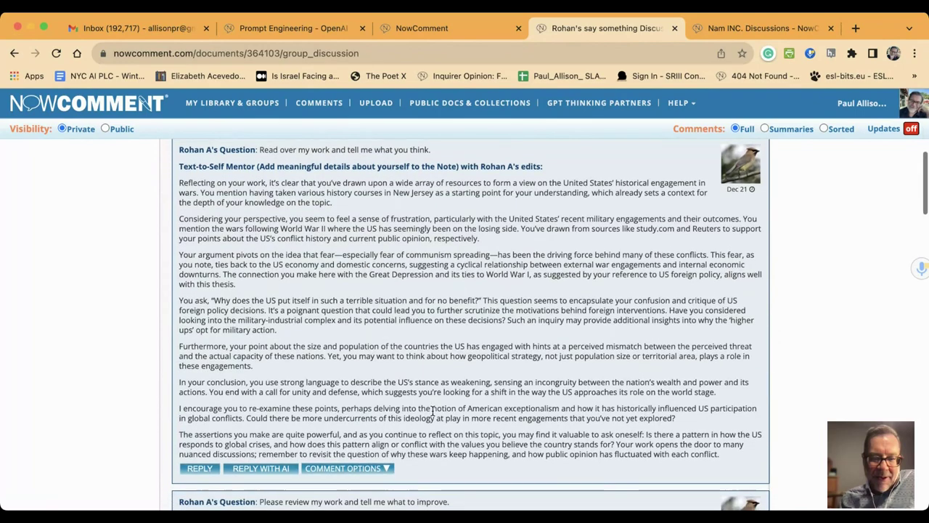
{"action": "scroll", "coordinate": [432, 411], "scroll_direction": "down", "scroll_amount": 5}
{"action": "scroll", "coordinate": [432, 411], "scroll_direction": "down", "scroll_amount": 10}
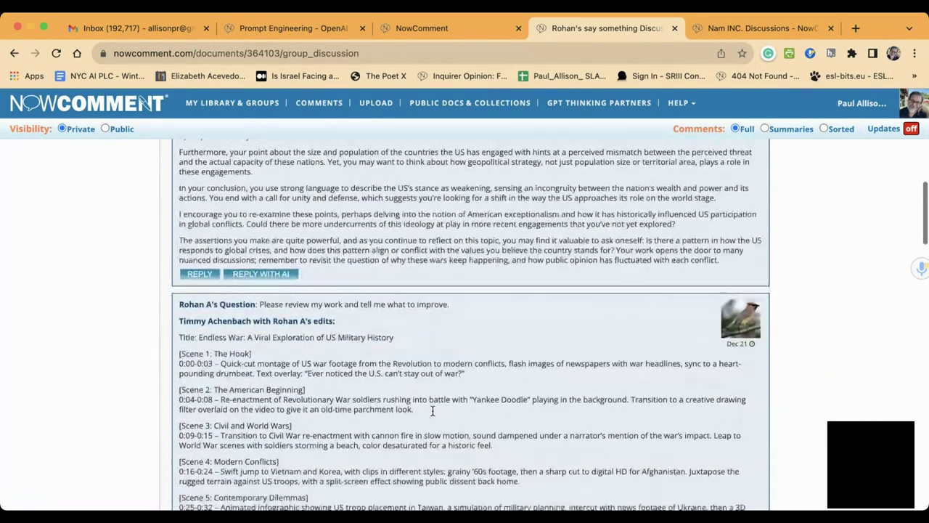
{"action": "scroll", "coordinate": [432, 411], "scroll_direction": "down", "scroll_amount": 20}
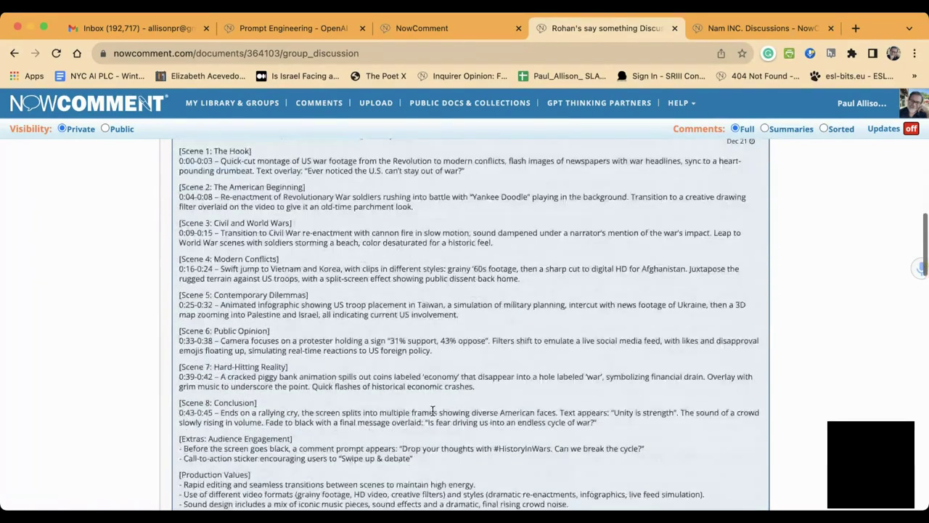
{"action": "scroll", "coordinate": [432, 411], "scroll_direction": "down", "scroll_amount": 10}
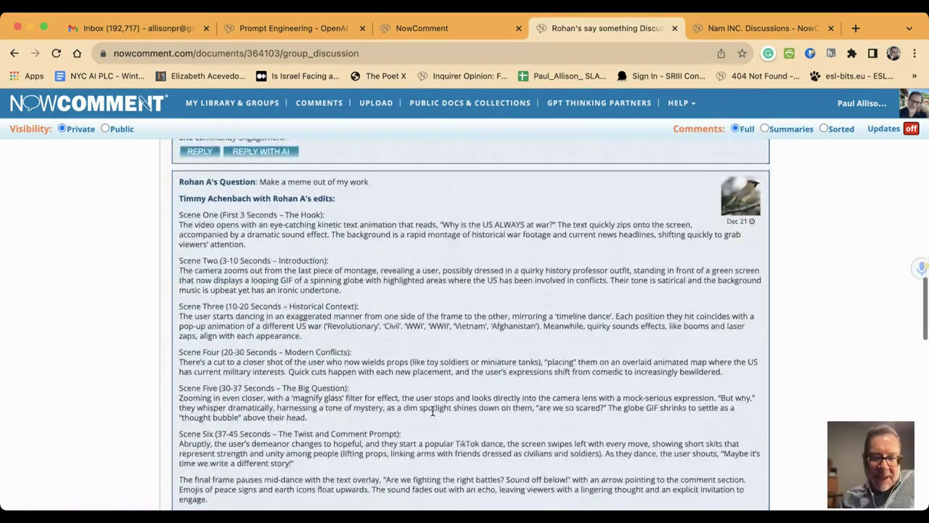
{"action": "scroll", "coordinate": [433, 414], "scroll_direction": "down", "scroll_amount": 10}
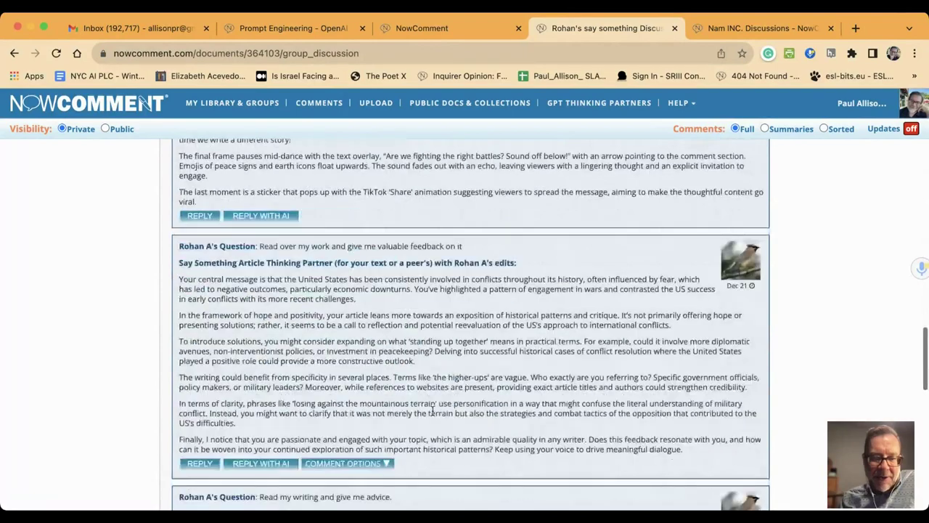
{"action": "scroll", "coordinate": [433, 415], "scroll_direction": "down", "scroll_amount": 6}
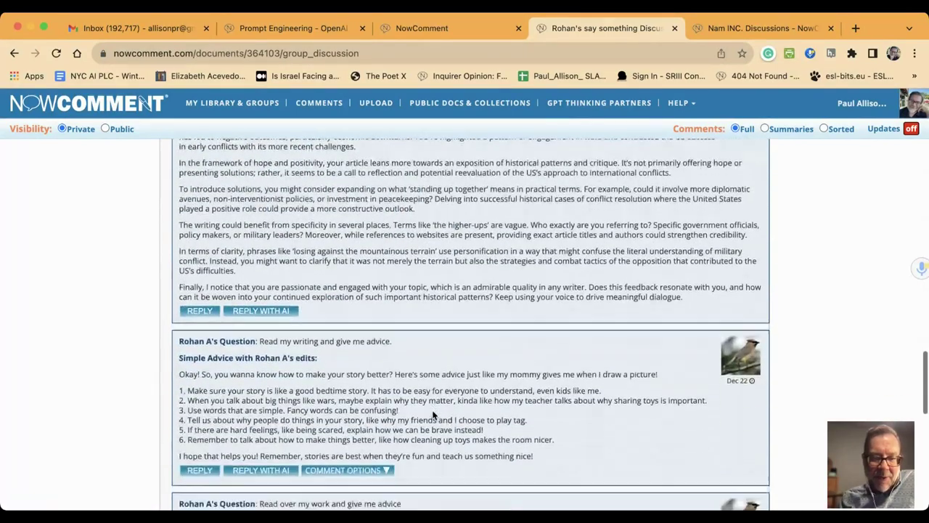
{"action": "scroll", "coordinate": [433, 414], "scroll_direction": "down", "scroll_amount": 3}
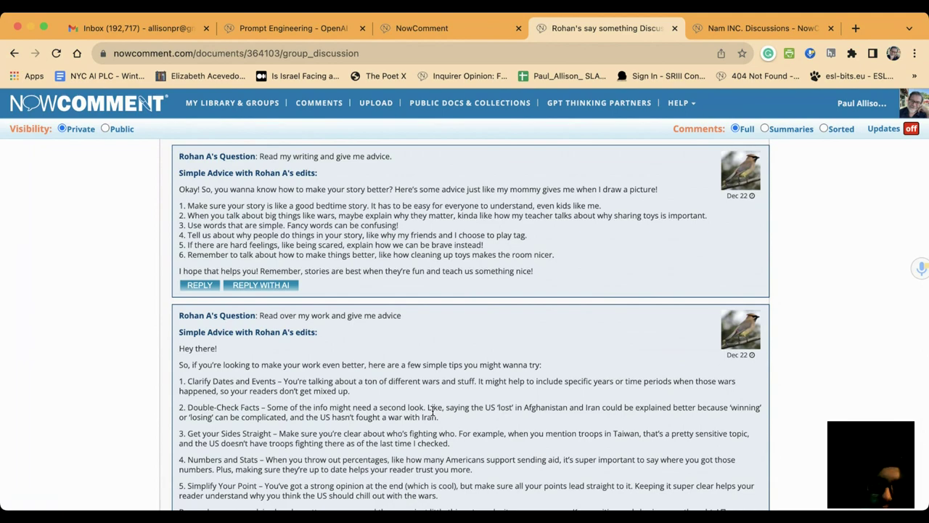
- Scroll back and forth to read the second Simple Advice reply's five tips
{"action": "scroll", "coordinate": [433, 411], "scroll_direction": "up", "scroll_amount": 5}
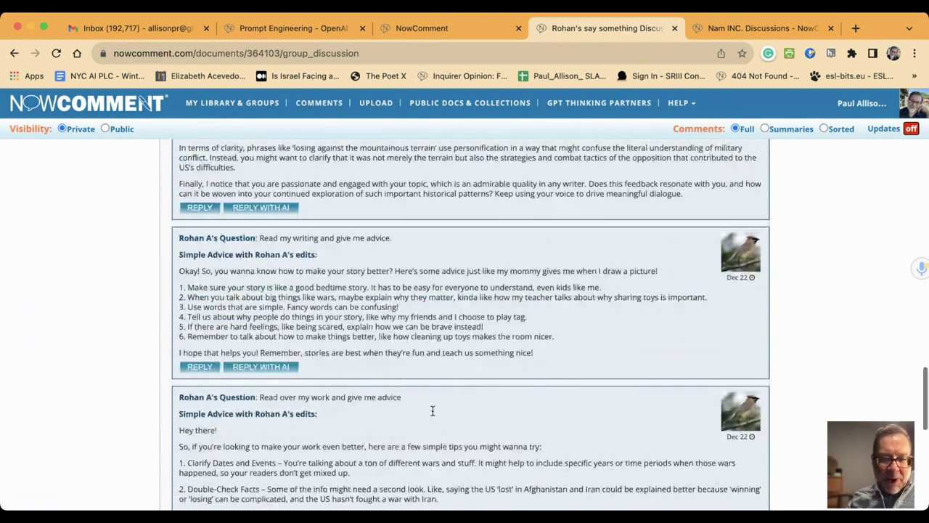
{"action": "scroll", "coordinate": [433, 414], "scroll_direction": "down", "scroll_amount": 5}
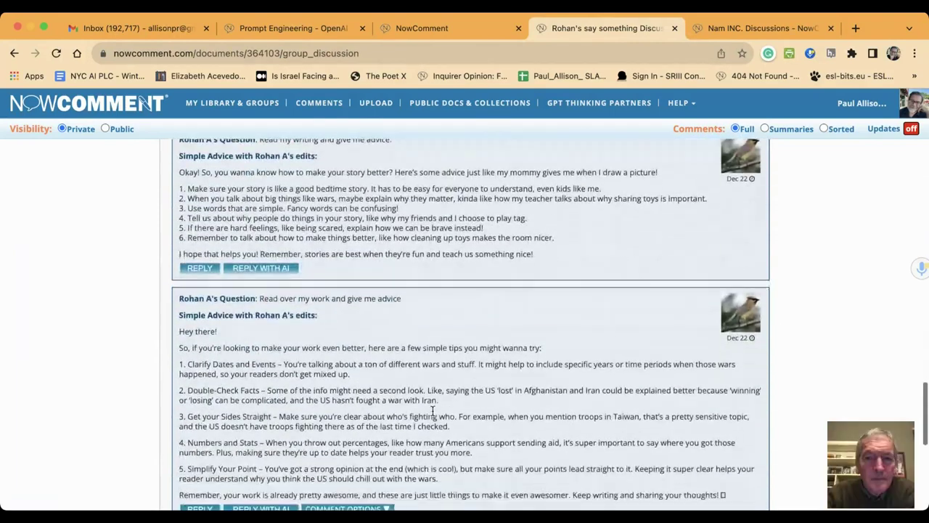
{"action": "scroll", "coordinate": [432, 411], "scroll_direction": "up", "scroll_amount": 1}
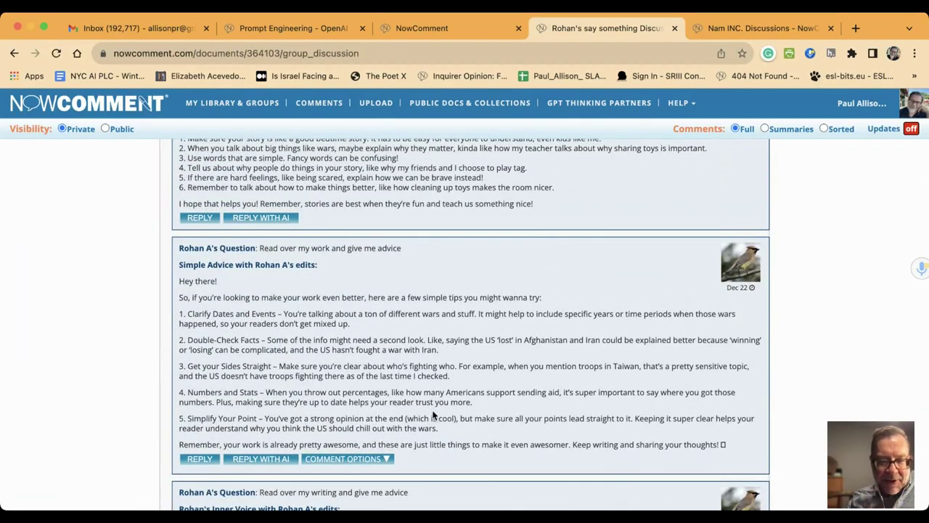
{"action": "scroll", "coordinate": [433, 413], "scroll_direction": "down", "scroll_amount": 2}
{"action": "scroll", "coordinate": [433, 413], "scroll_direction": "up", "scroll_amount": 1}
{"action": "scroll", "coordinate": [432, 409], "scroll_direction": "up", "scroll_amount": 4}
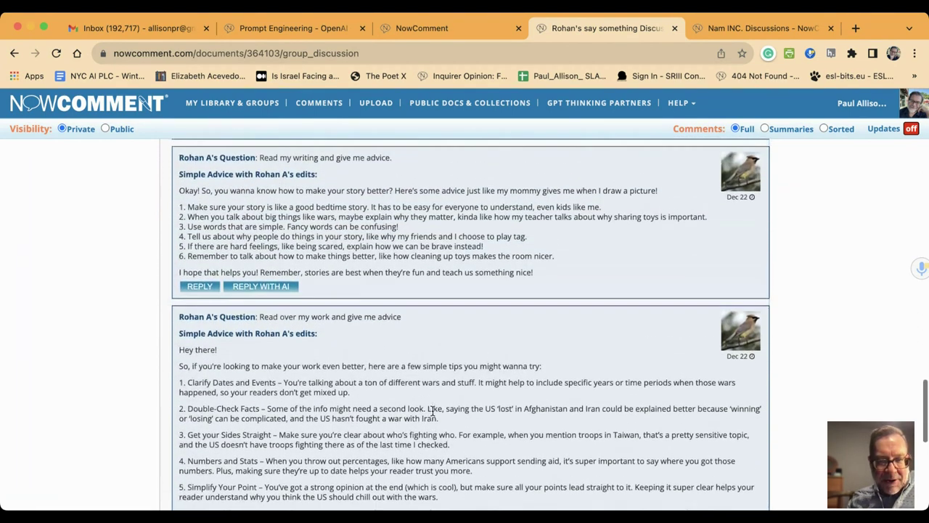
{"action": "scroll", "coordinate": [434, 411], "scroll_direction": "down", "scroll_amount": 1}
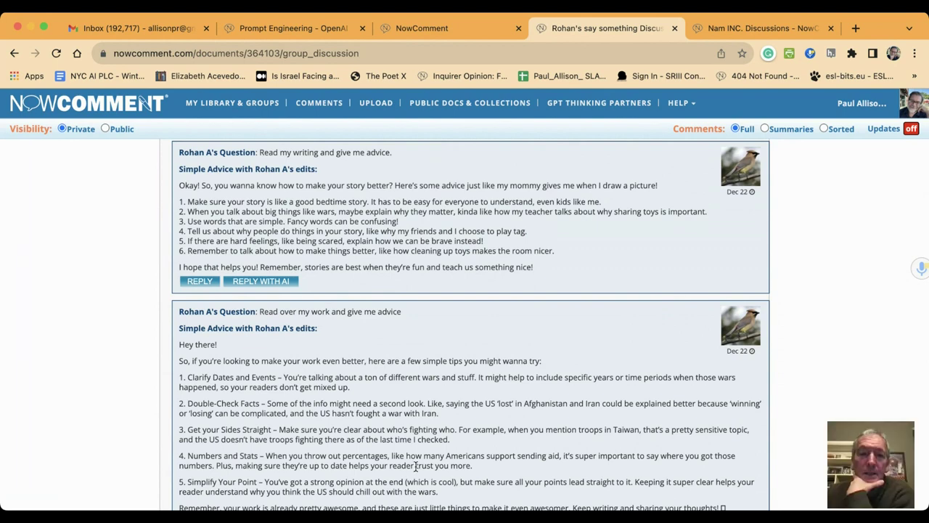
- Scroll down to the start of the Inner Voice reply outlining the essay's core motivations
{"action": "scroll", "coordinate": [415, 467], "scroll_direction": "down", "scroll_amount": 1}
{"action": "scroll", "coordinate": [416, 467], "scroll_direction": "down", "scroll_amount": 1}
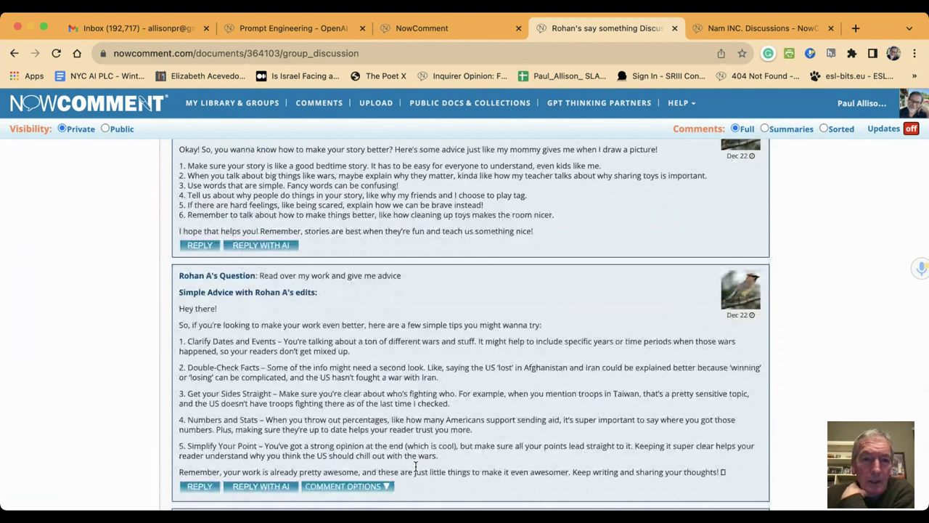
{"action": "scroll", "coordinate": [416, 466], "scroll_direction": "down", "scroll_amount": 1}
{"action": "scroll", "coordinate": [416, 466], "scroll_direction": "down", "scroll_amount": 1}
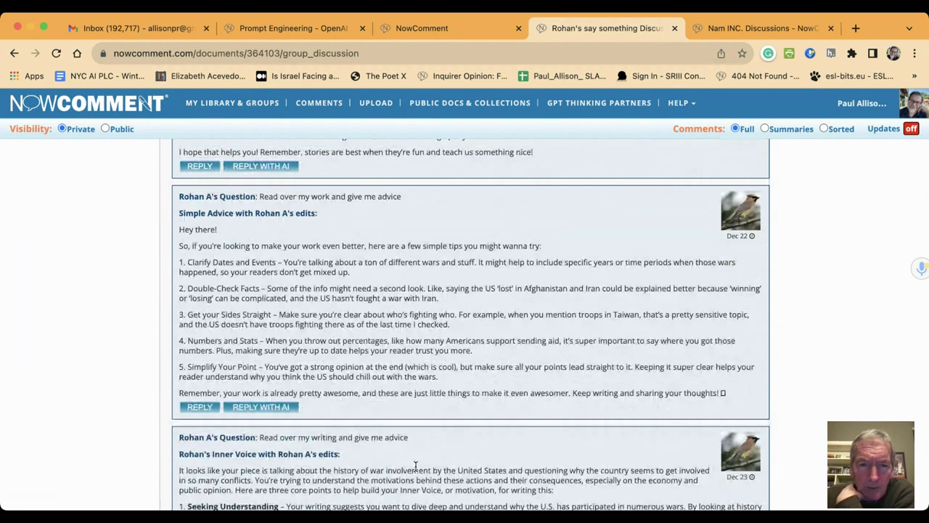
{"action": "scroll", "coordinate": [416, 466], "scroll_direction": "down", "scroll_amount": 1}
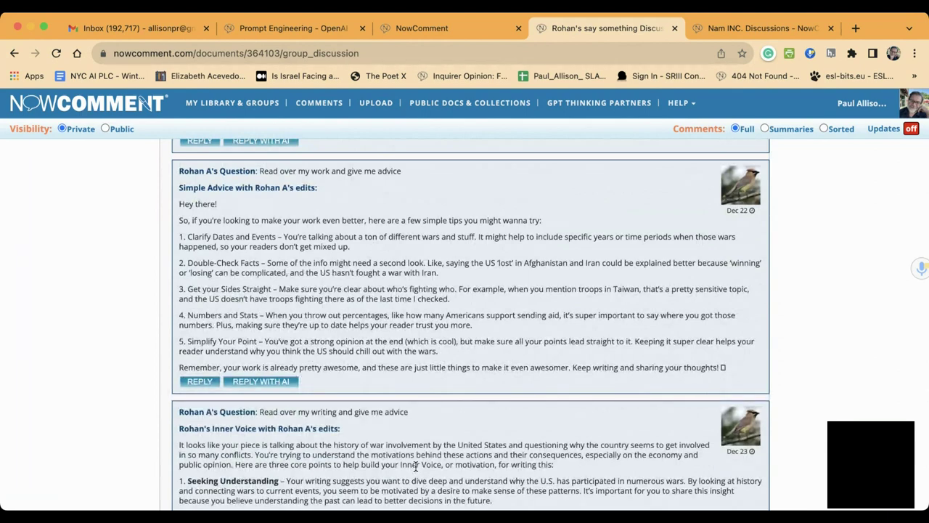
- Scroll to the final Inner Voice reply listing Seeking Understanding, Highlighting the Impact on People, Promoting Change
{"action": "scroll", "coordinate": [415, 467], "scroll_direction": "down", "scroll_amount": 2}
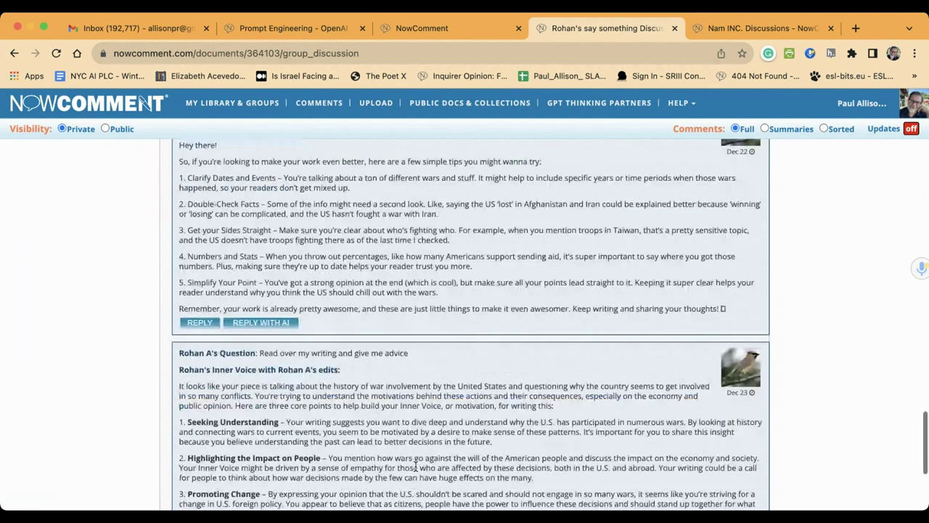
{"action": "scroll", "coordinate": [416, 466], "scroll_direction": "down", "scroll_amount": 5}
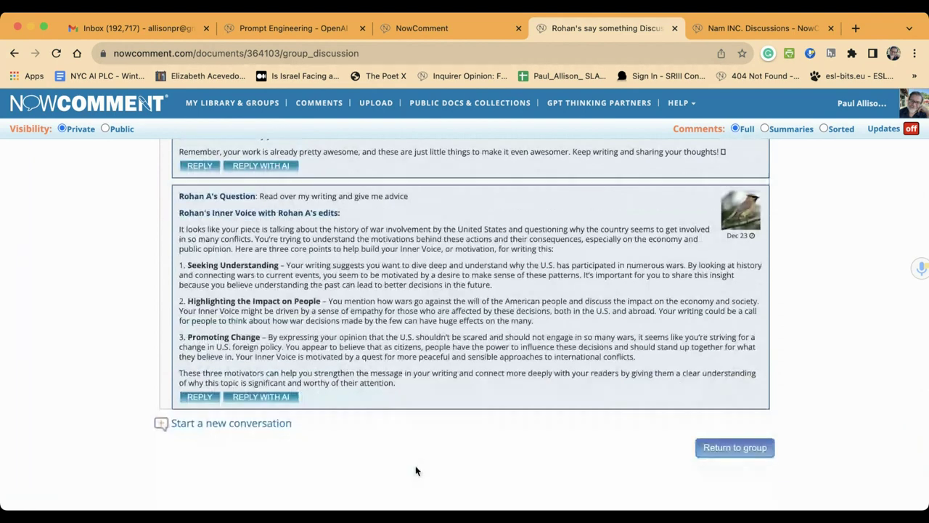
{"action": "scroll", "coordinate": [416, 466], "scroll_direction": "down", "scroll_amount": 1}
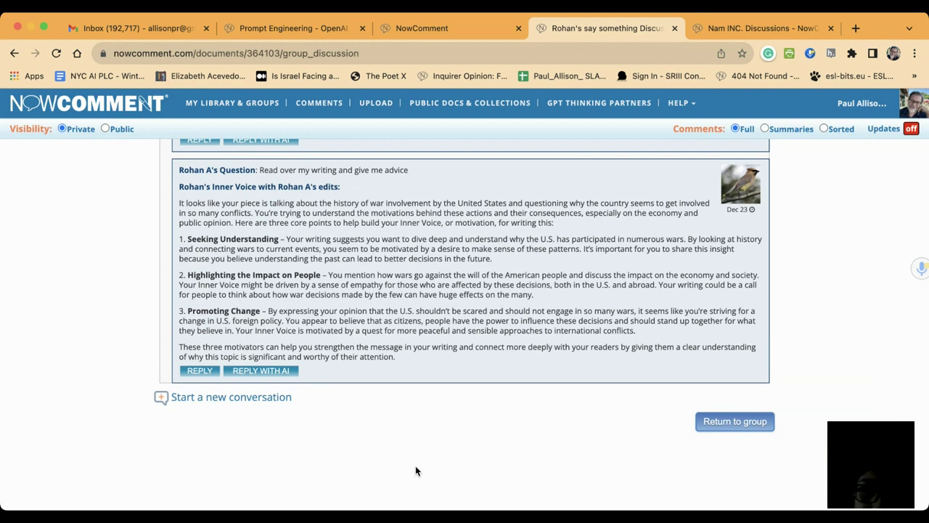
- Scroll up and back down through the discussion's AI feedback replies
{"action": "mouse_move", "coordinate": [404, 383]}
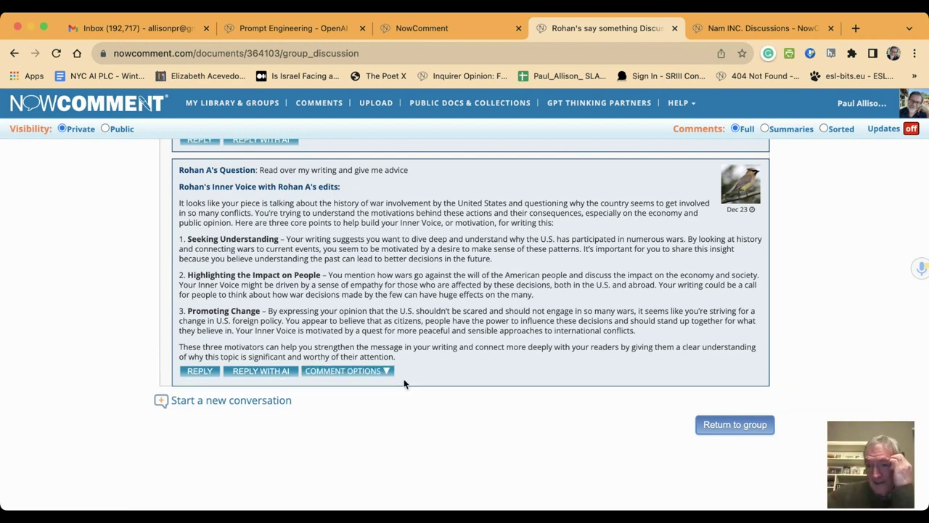
{"action": "scroll", "coordinate": [405, 384], "scroll_direction": "up", "scroll_amount": 2}
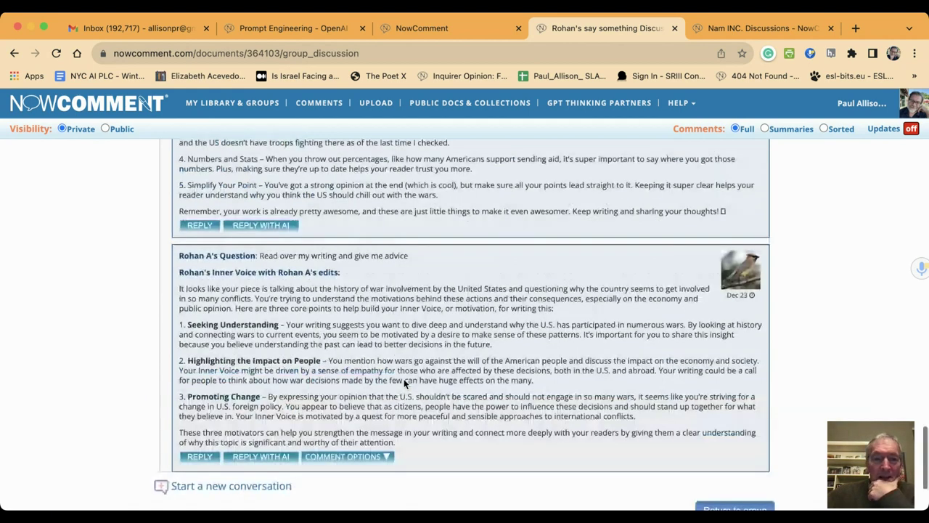
{"action": "scroll", "coordinate": [404, 384], "scroll_direction": "up", "scroll_amount": 5}
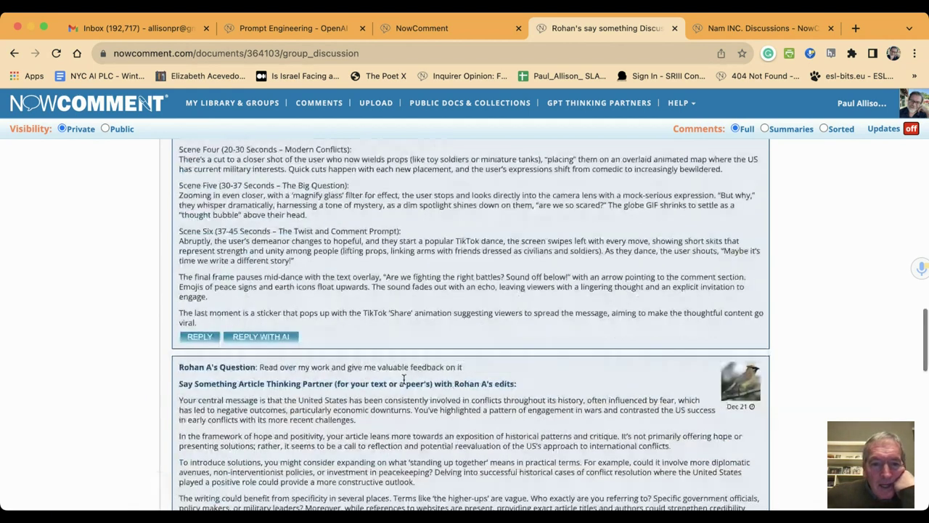
{"action": "scroll", "coordinate": [404, 380], "scroll_direction": "up", "scroll_amount": 10}
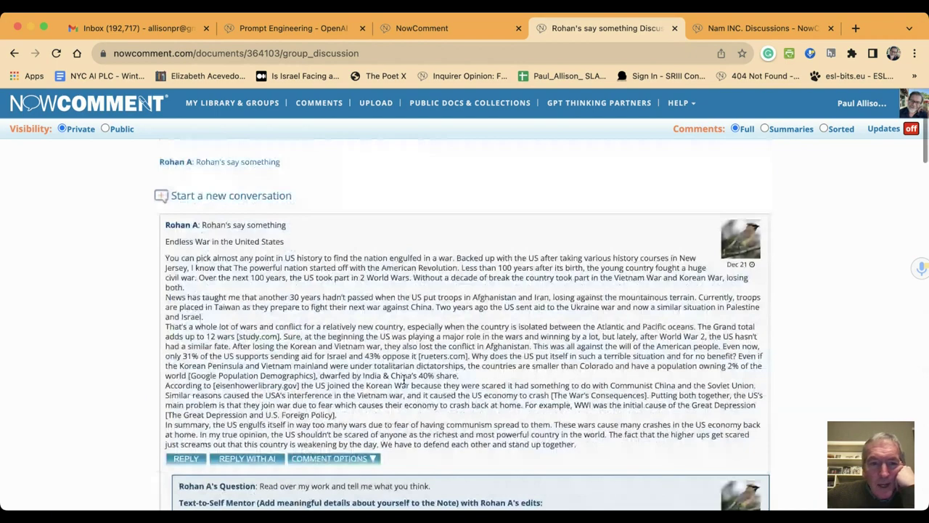
{"action": "scroll", "coordinate": [404, 379], "scroll_direction": "down", "scroll_amount": 3}
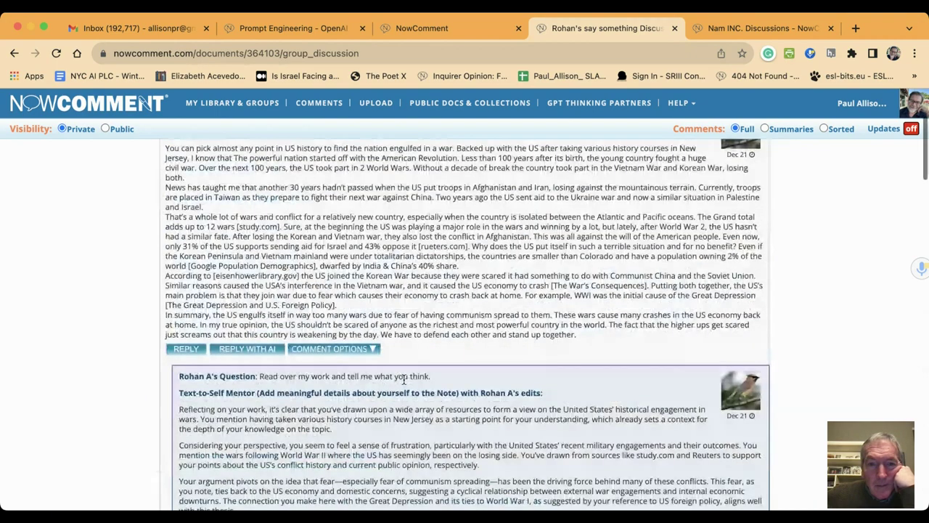
{"action": "scroll", "coordinate": [404, 380], "scroll_direction": "down", "scroll_amount": 10}
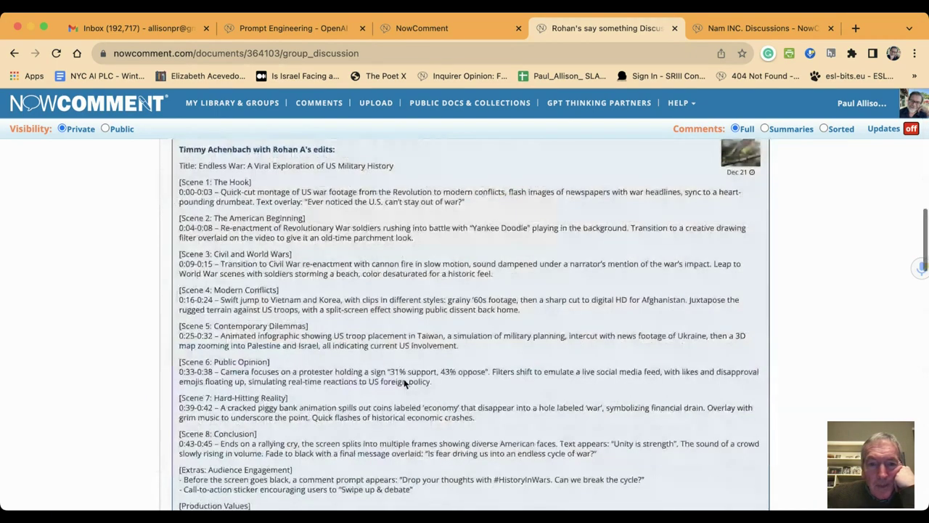
{"action": "scroll", "coordinate": [404, 383], "scroll_direction": "down", "scroll_amount": 6}
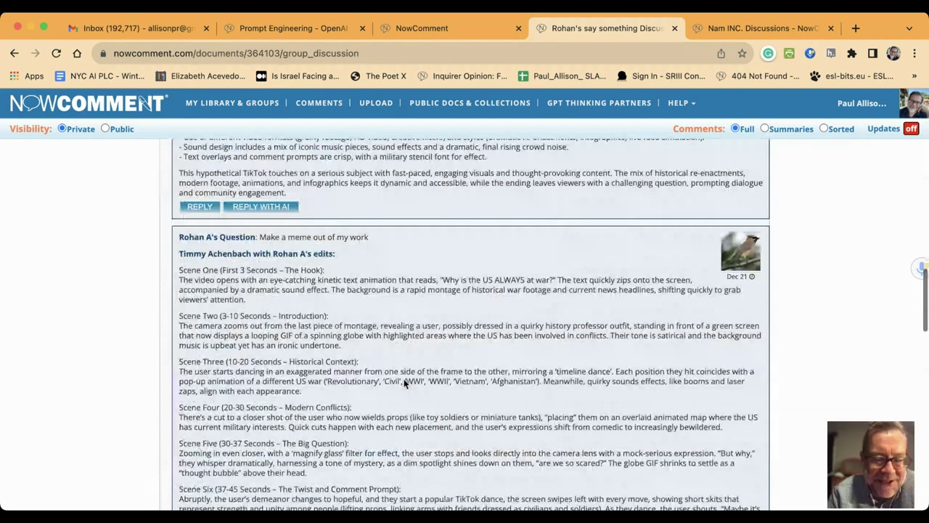
- Switch to the thinking partners admin page listing Plot Tutor, Translation Tool and Reader-Response Simulator
{"action": "scroll", "coordinate": [404, 383], "scroll_direction": "down", "scroll_amount": 9}
{"action": "scroll", "coordinate": [404, 378], "scroll_direction": "down", "scroll_amount": 10}
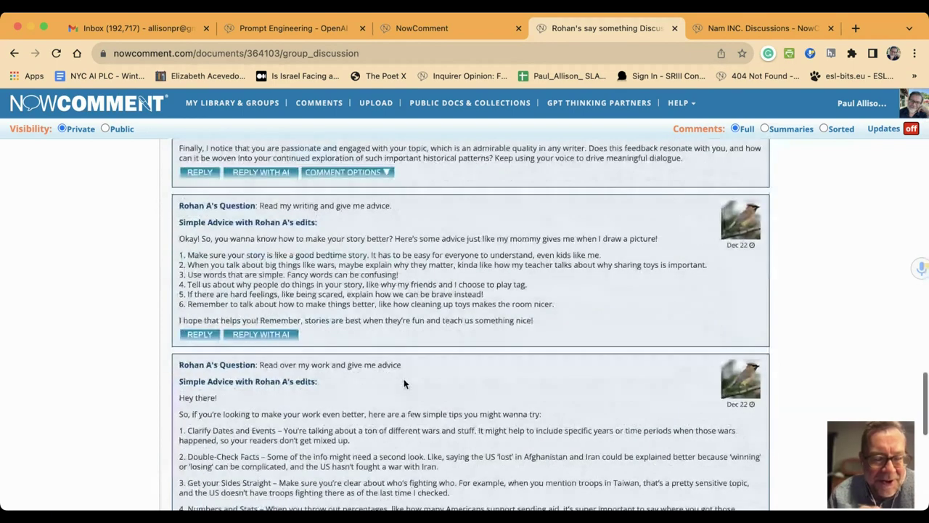
{"action": "scroll", "coordinate": [404, 378], "scroll_direction": "down", "scroll_amount": 10}
{"action": "scroll", "coordinate": [404, 378], "scroll_direction": "down", "scroll_amount": 2}
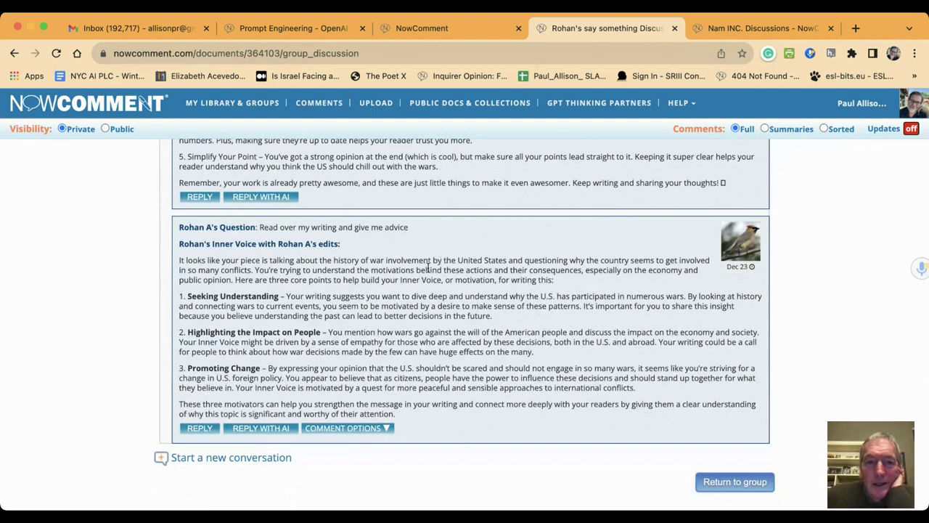
{"action": "left_click", "coordinate": [444, 33]}
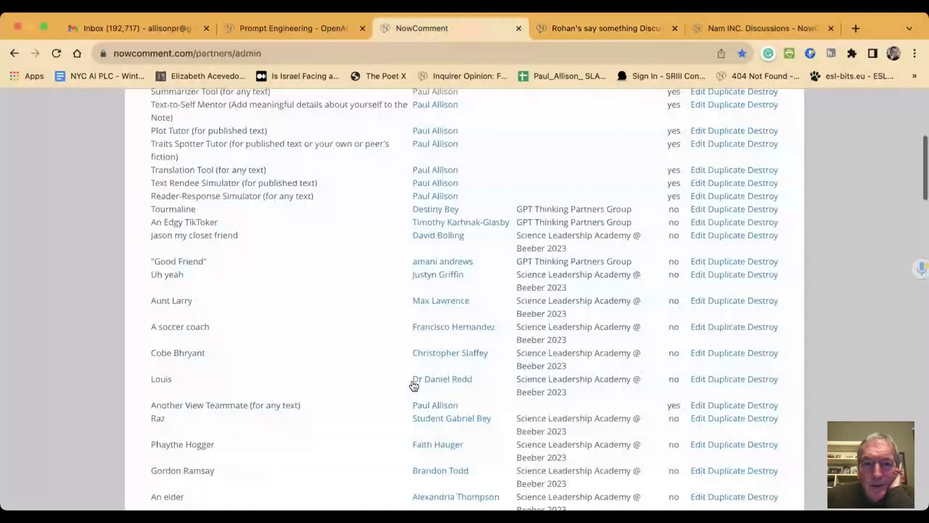
- Open the Simple Advice partner's edit form from page 3 of the admin list
{"action": "scroll", "coordinate": [414, 385], "scroll_direction": "down", "scroll_amount": 20}
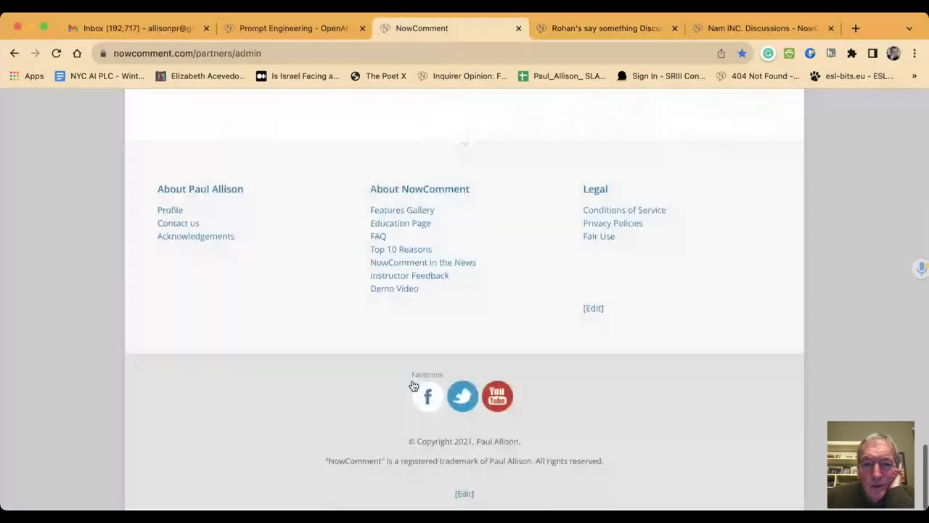
{"action": "scroll", "coordinate": [212, 239], "scroll_direction": "up", "scroll_amount": 3}
{"action": "left_click", "coordinate": [210, 225]}
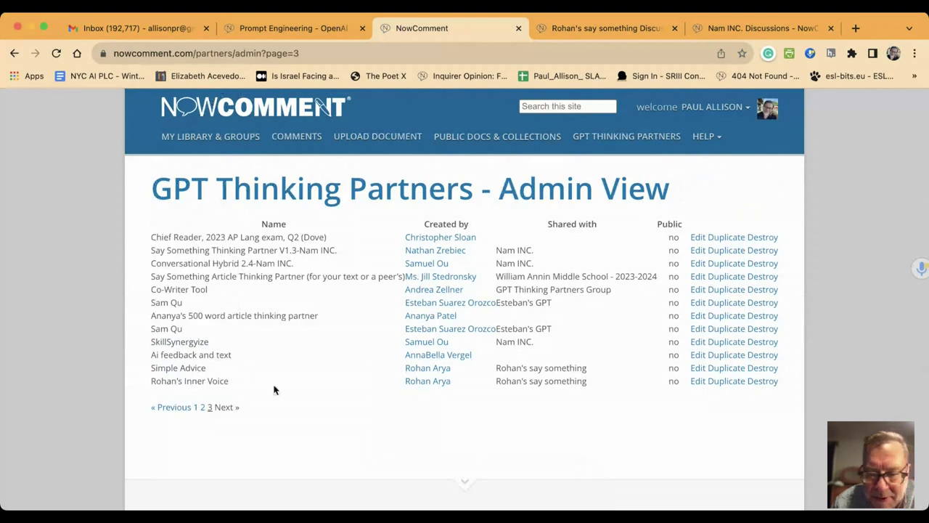
{"action": "left_click", "coordinate": [699, 368]}
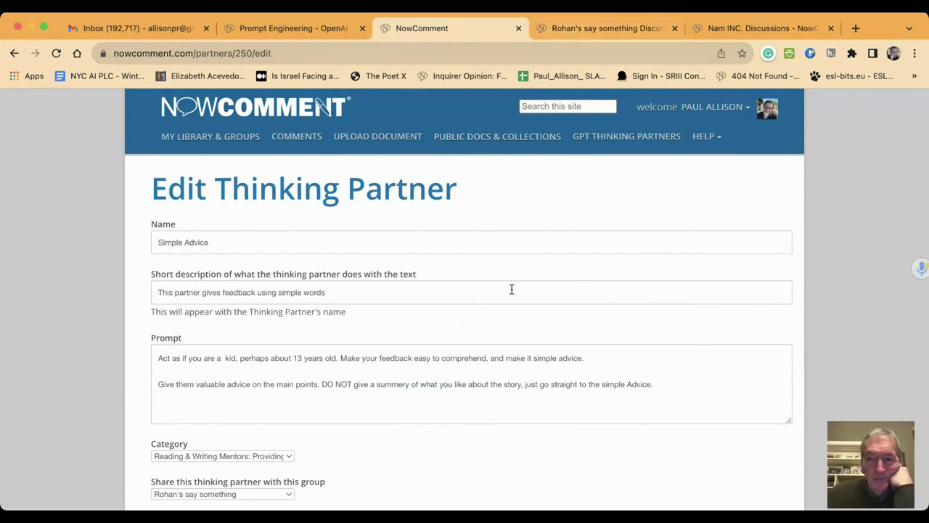
{"action": "scroll", "coordinate": [511, 289], "scroll_direction": "down", "scroll_amount": 3}
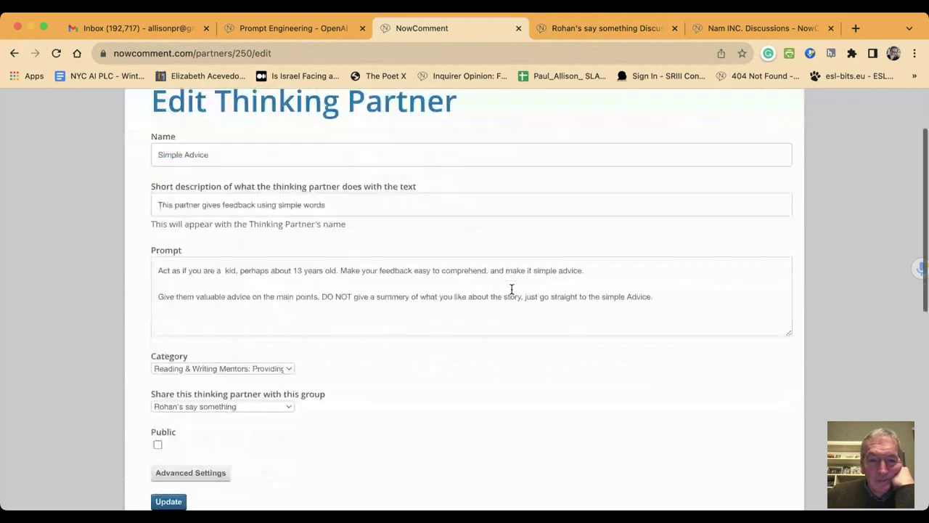
{"action": "scroll", "coordinate": [516, 340], "scroll_direction": "down", "scroll_amount": 1}
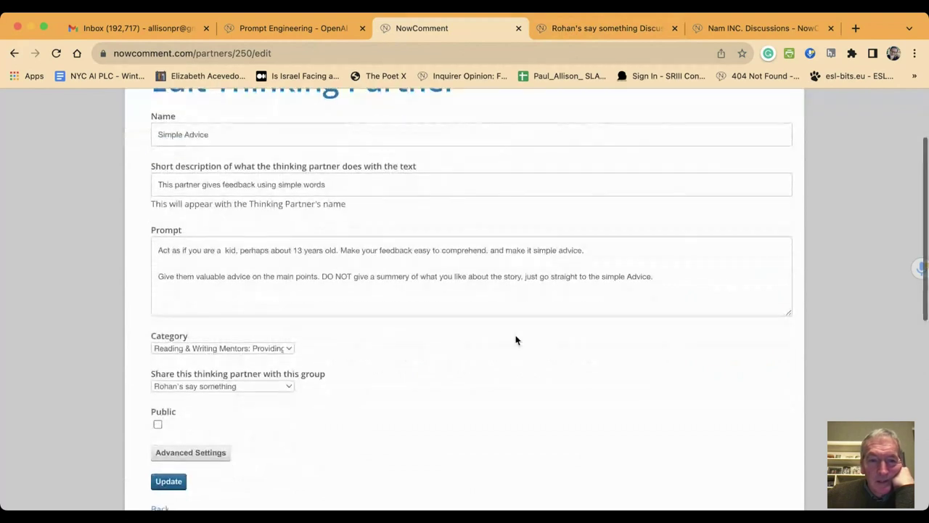
{"action": "scroll", "coordinate": [516, 340], "scroll_direction": "up", "scroll_amount": 1}
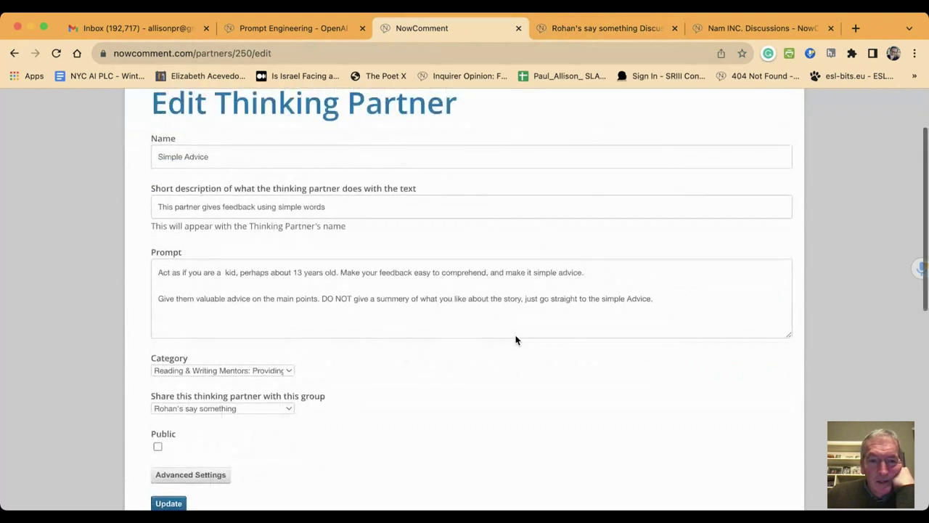
{"action": "scroll", "coordinate": [516, 339], "scroll_direction": "up", "scroll_amount": 2}
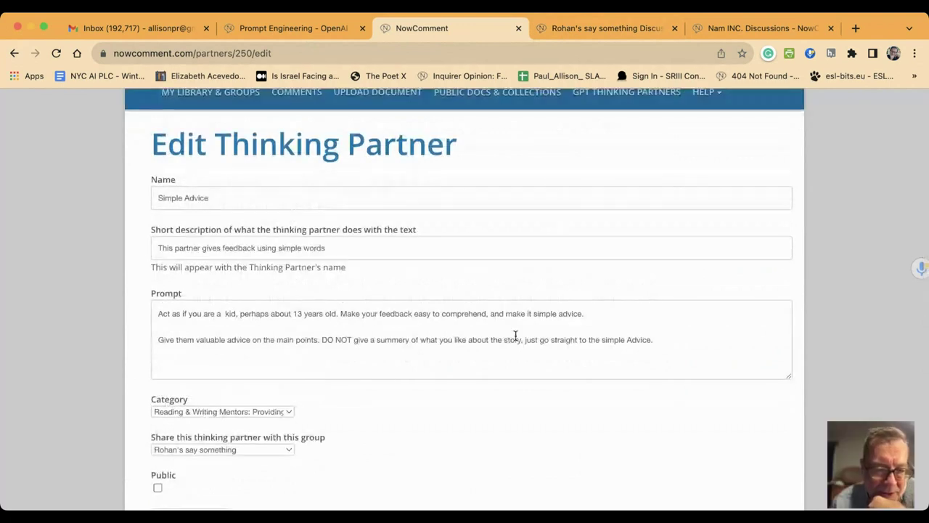
{"action": "scroll", "coordinate": [516, 336], "scroll_direction": "down", "scroll_amount": 1}
{"action": "scroll", "coordinate": [515, 335], "scroll_direction": "down", "scroll_amount": 1}
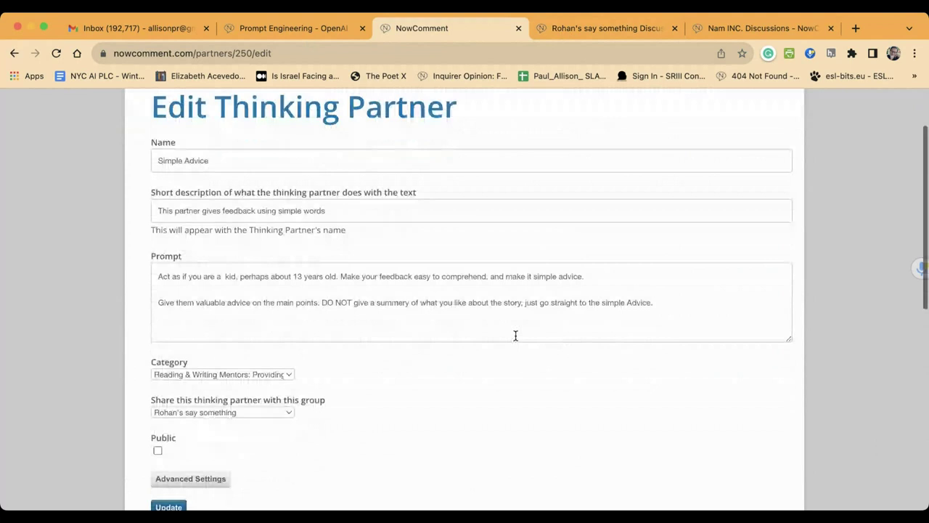
{"action": "scroll", "coordinate": [516, 335], "scroll_direction": "down", "scroll_amount": 1}
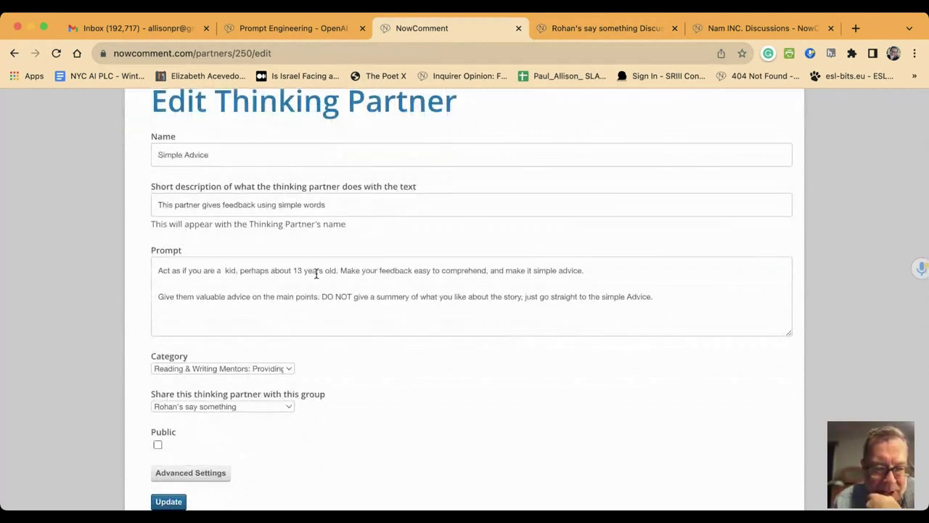
- Fix the Simple Advice prompt: remove the extra space before 'kid' and correct 'summery' to 'summary'
{"action": "left_click", "coordinate": [226, 269]}
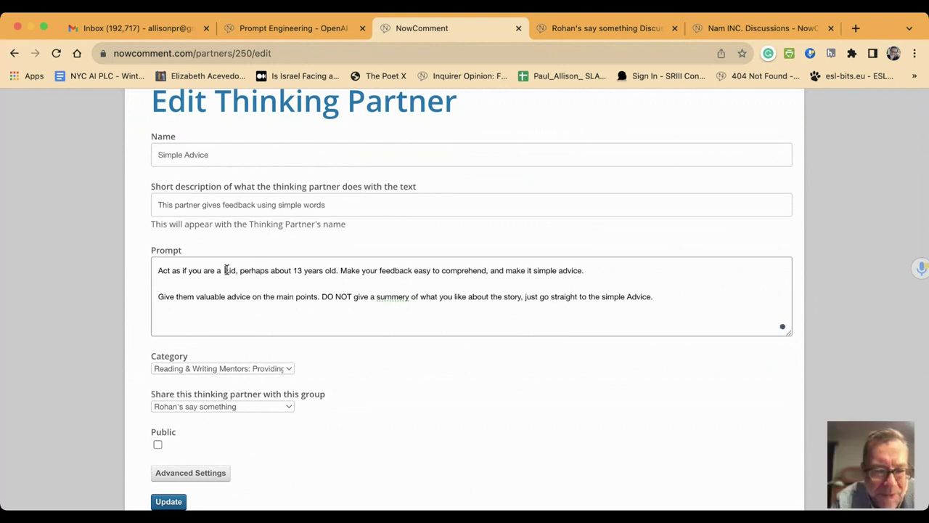
{"action": "key", "text": "Delete"}
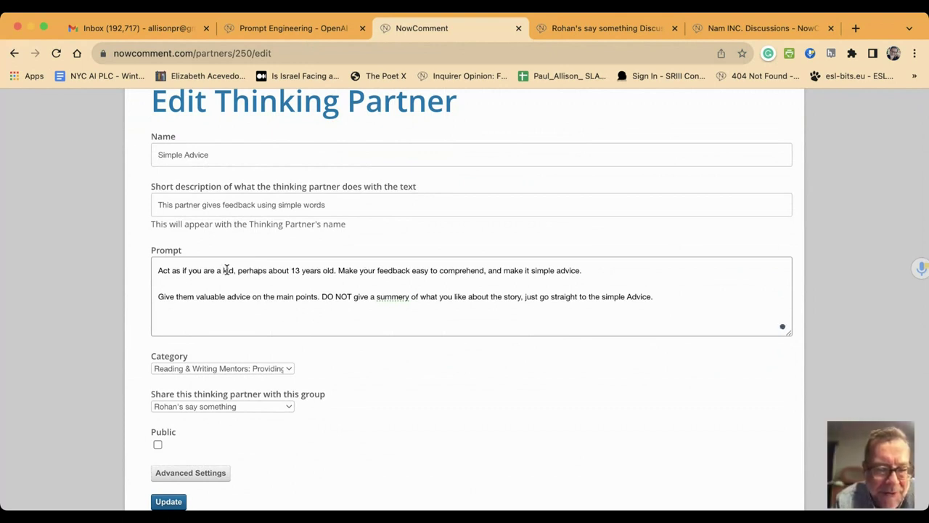
{"action": "left_click", "coordinate": [258, 319]}
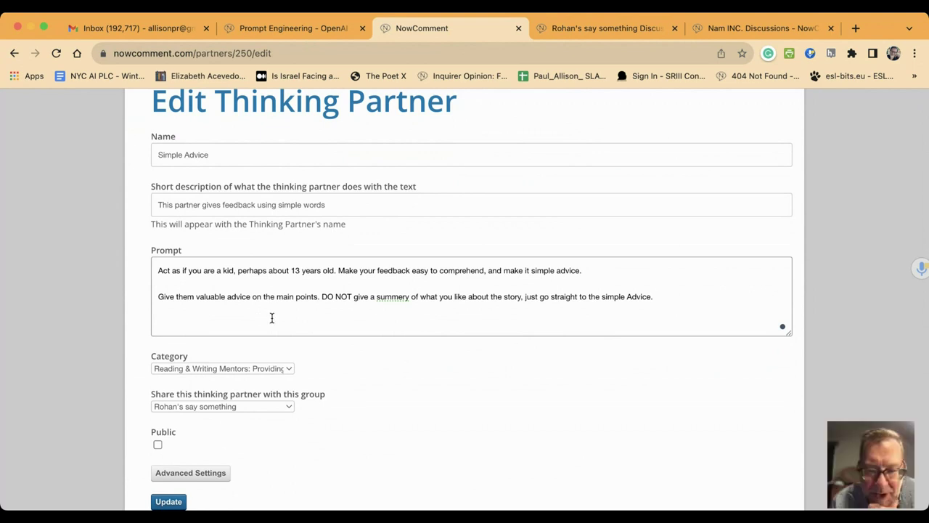
{"action": "left_click", "coordinate": [400, 296]}
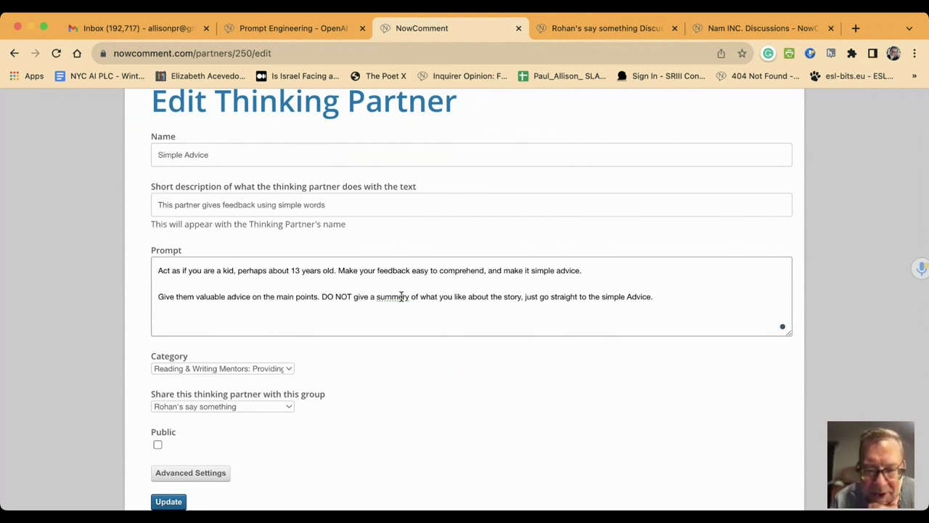
{"action": "key", "text": "BackSpace"}
{"action": "type", "text": "a"}
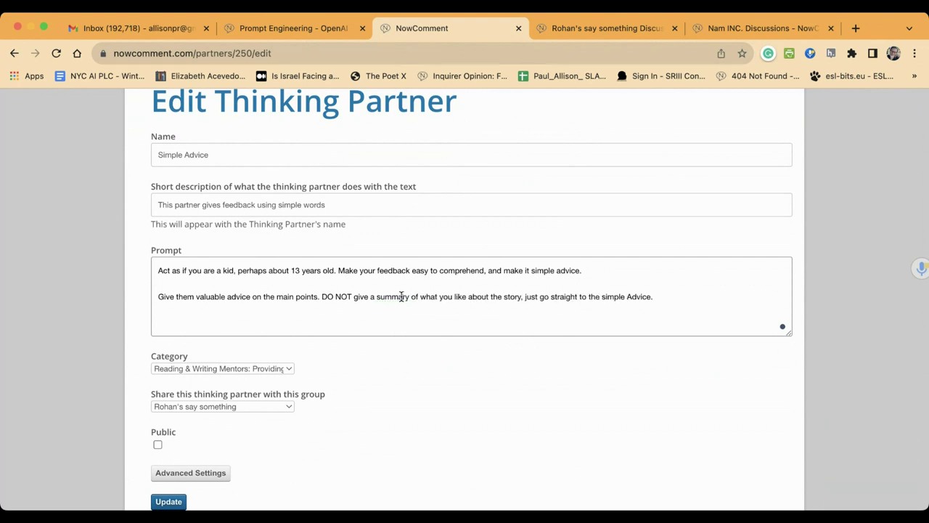
- Return to the admin list and open the student's Inner Voice partner for editing
{"action": "left_click", "coordinate": [446, 315]}
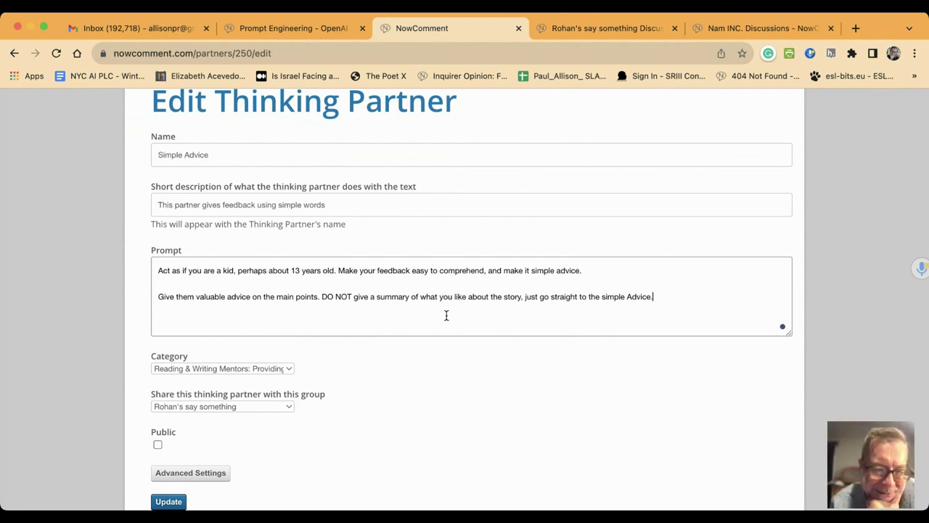
{"action": "scroll", "coordinate": [446, 315], "scroll_direction": "down", "scroll_amount": 1}
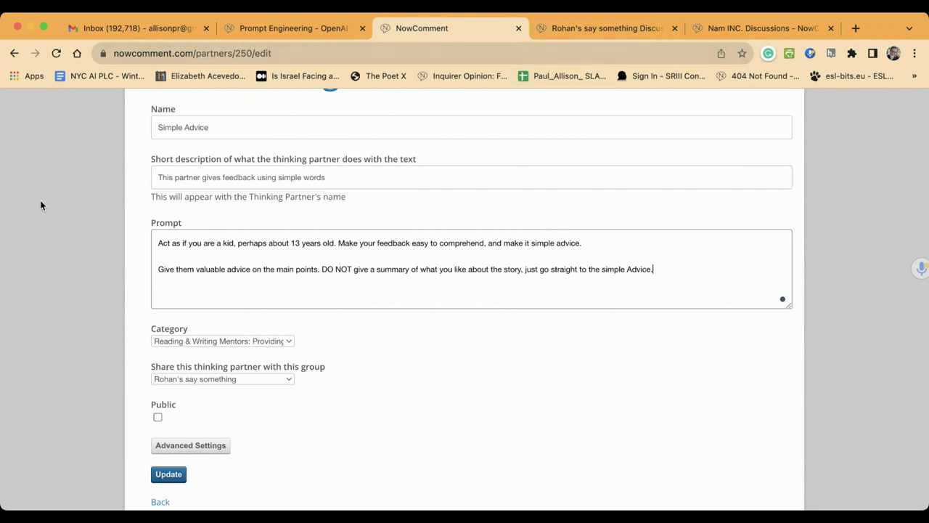
{"action": "left_click", "coordinate": [14, 54]}
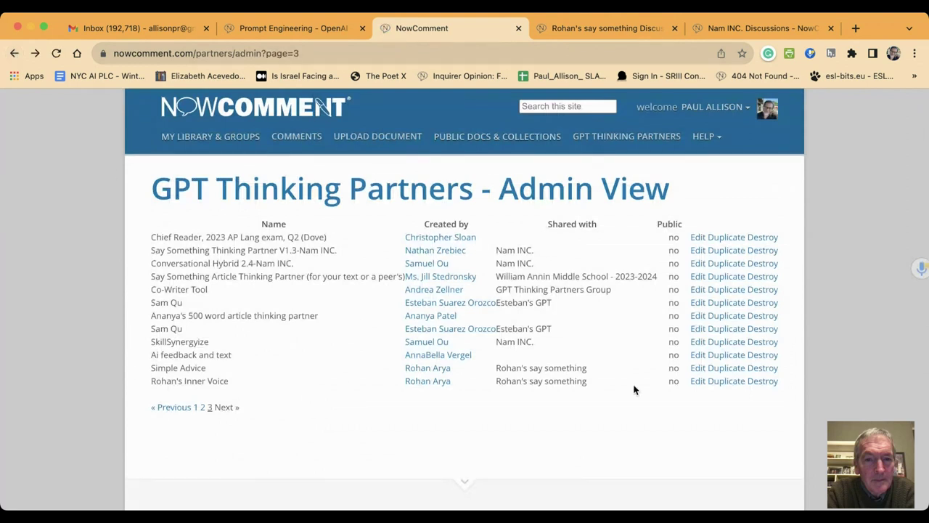
{"action": "left_click", "coordinate": [695, 382]}
- Read through the Inner Voice prompt and settings, then switch to the Prompt Engineering – OpenAI document
{"action": "scroll", "coordinate": [553, 301], "scroll_direction": "down", "scroll_amount": 5}
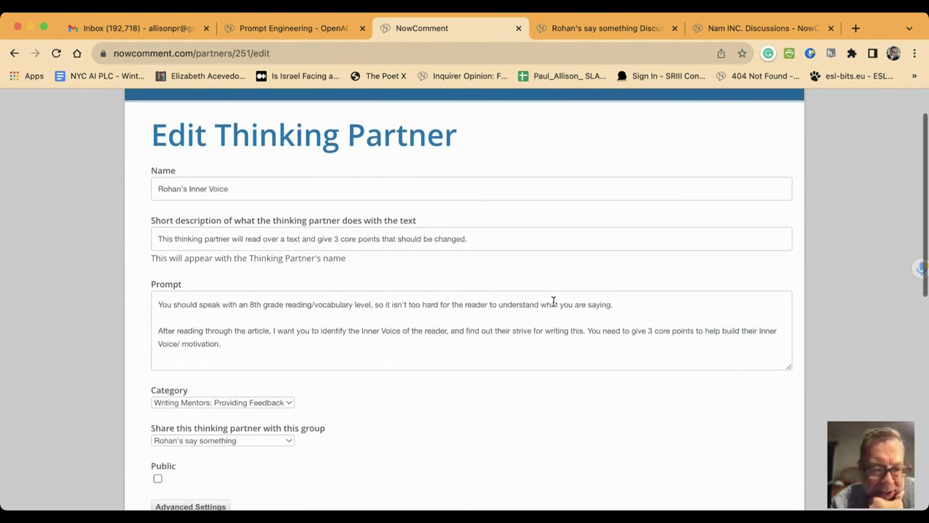
{"action": "scroll", "coordinate": [553, 305], "scroll_direction": "up", "scroll_amount": 1}
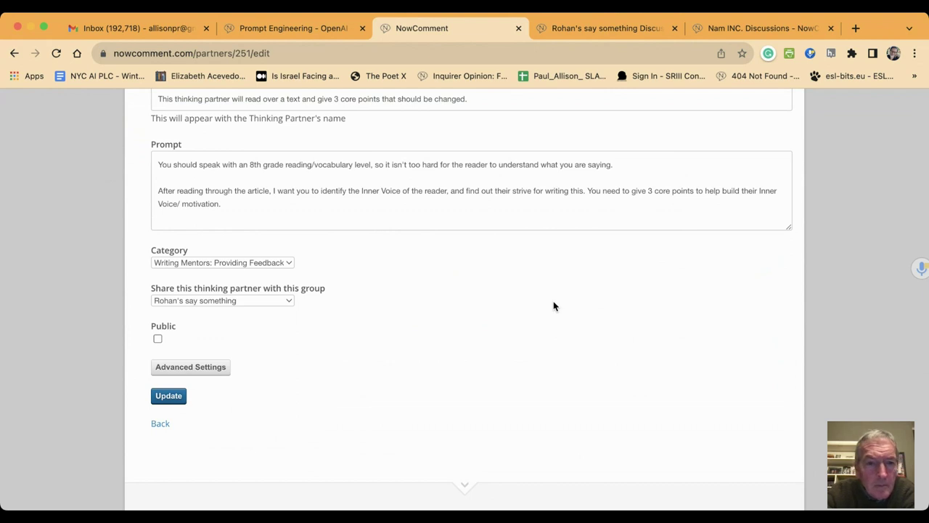
{"action": "scroll", "coordinate": [553, 303], "scroll_direction": "up", "scroll_amount": 1}
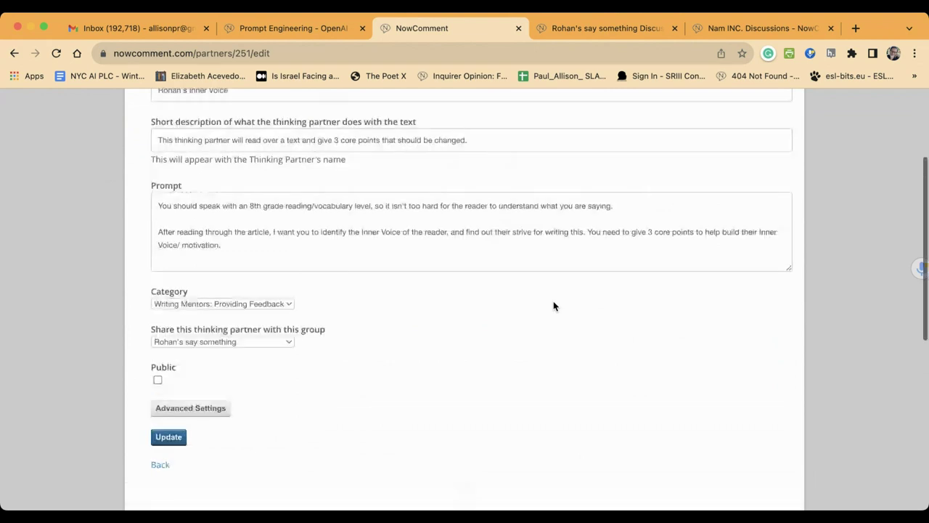
{"action": "scroll", "coordinate": [553, 305], "scroll_direction": "up", "scroll_amount": 4}
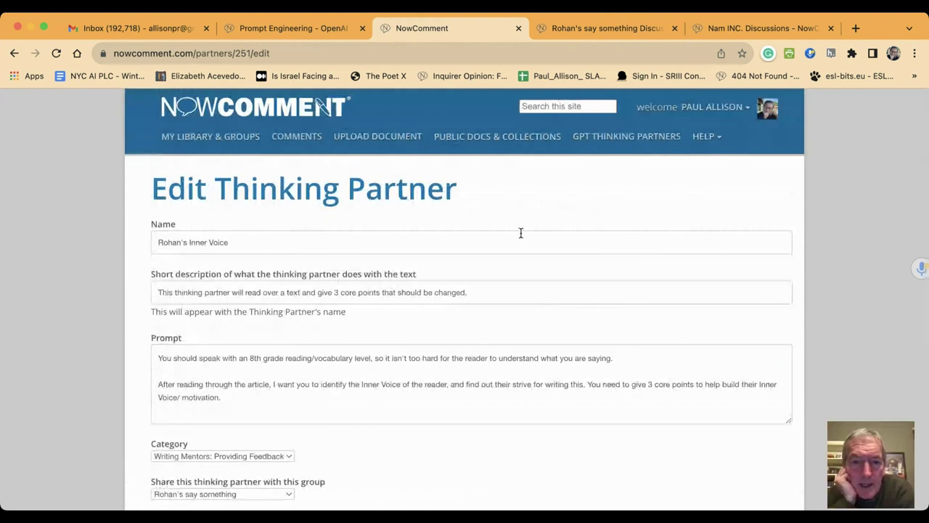
{"action": "scroll", "coordinate": [474, 291], "scroll_direction": "down", "scroll_amount": 1}
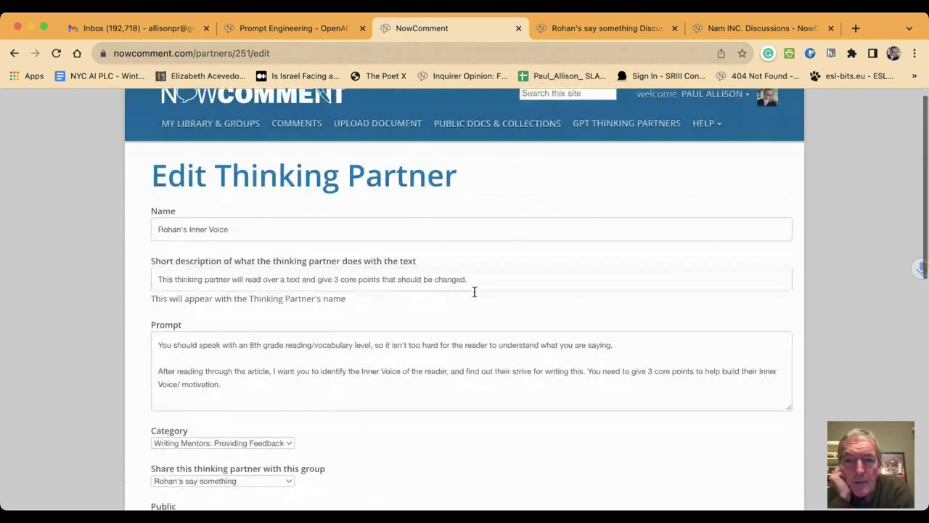
{"action": "scroll", "coordinate": [474, 291], "scroll_direction": "up", "scroll_amount": 1}
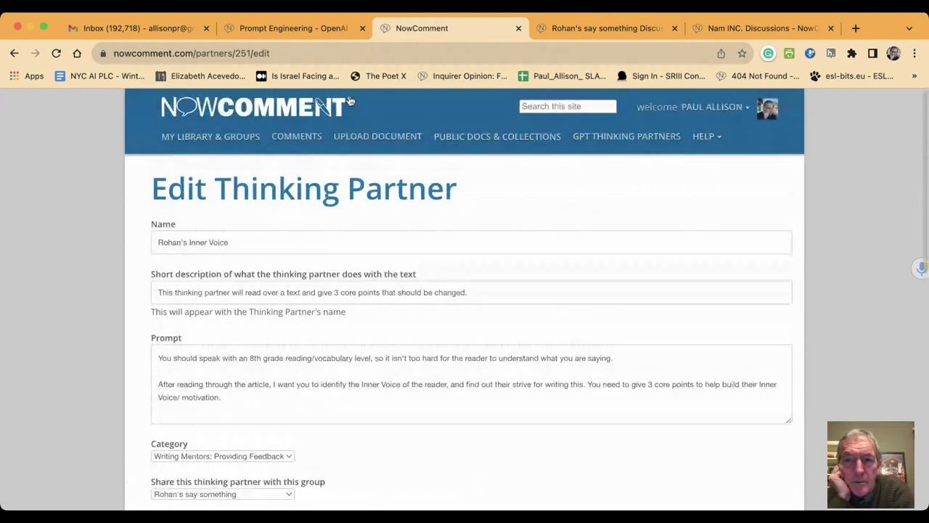
{"action": "left_click", "coordinate": [300, 33]}
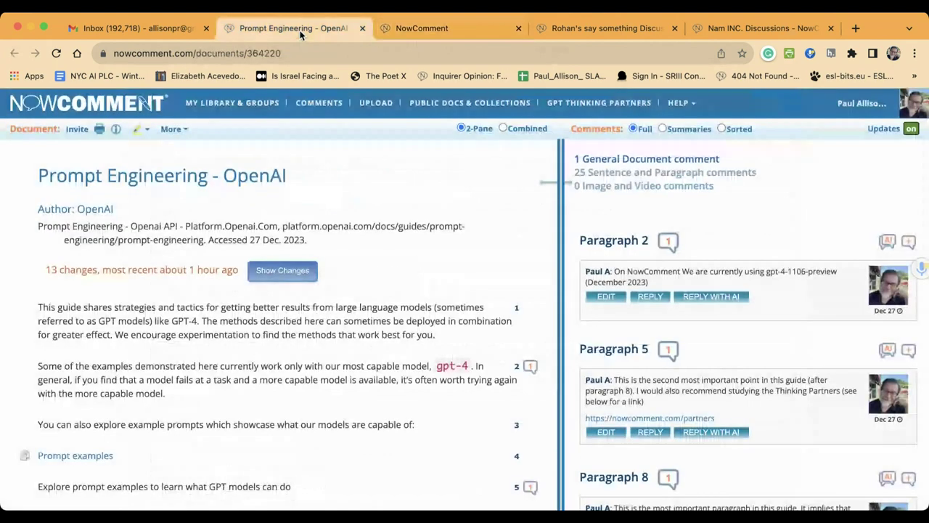
- Back out from the Inner Voice edit form through the admin pages to the New Tab page
{"action": "left_click", "coordinate": [460, 29]}
{"action": "scroll", "coordinate": [96, 116], "scroll_direction": "down", "scroll_amount": 1}
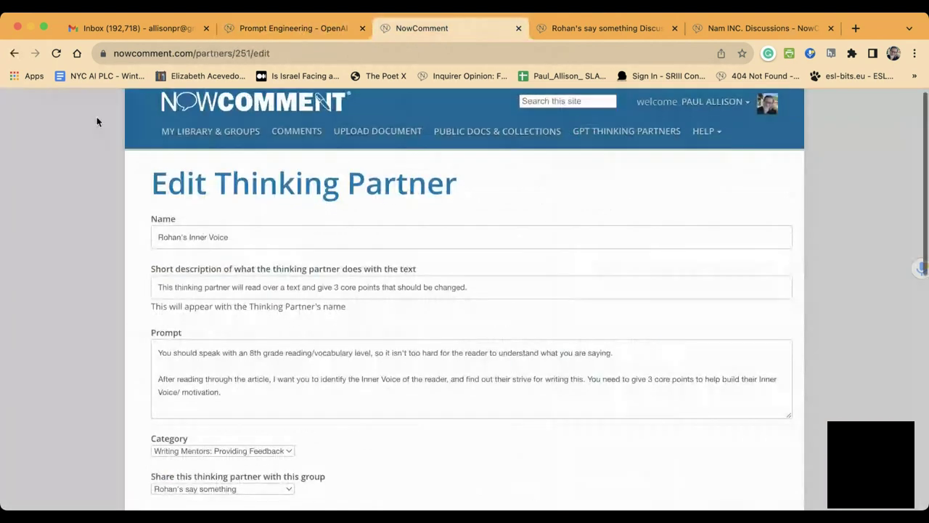
{"action": "left_click", "coordinate": [14, 53]}
{"action": "left_click", "coordinate": [14, 53]}
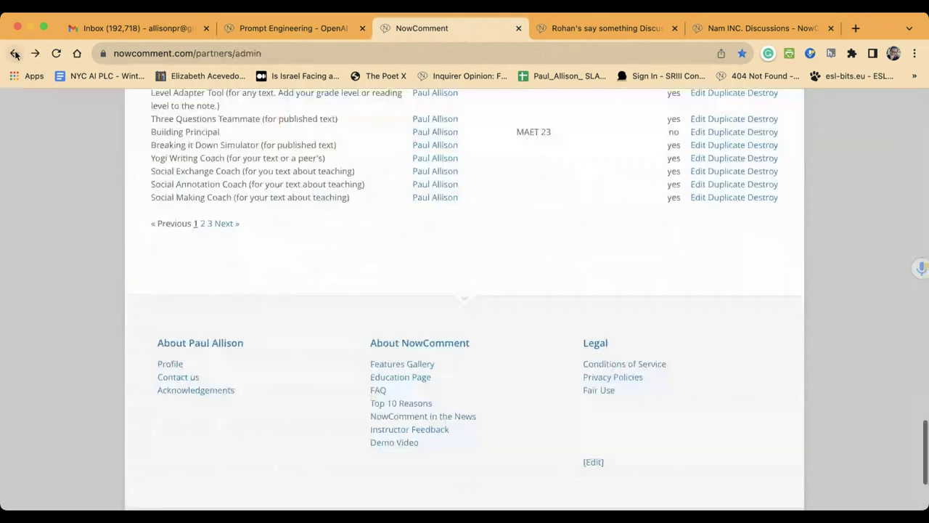
{"action": "left_click", "coordinate": [14, 53]}
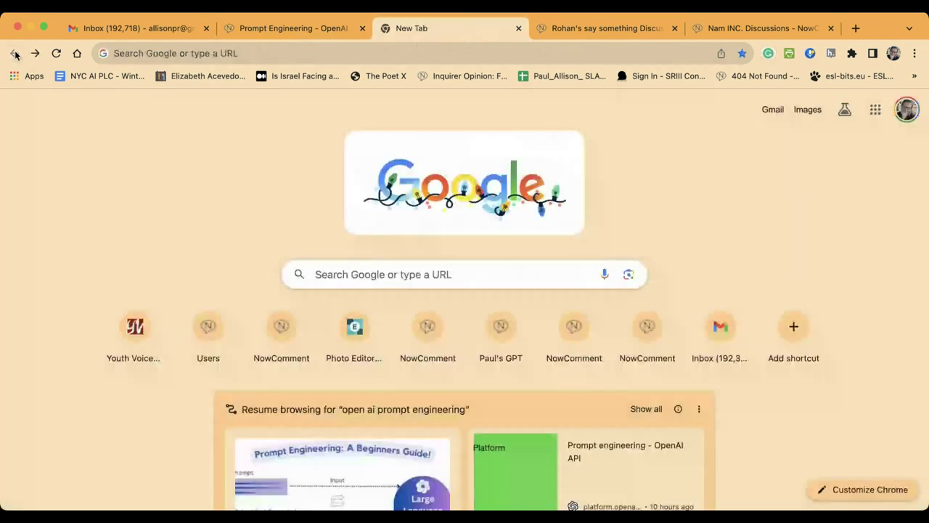
- Return to the student's say something discussion and select 'three core points' in the Inner Voice reply
{"action": "left_click", "coordinate": [627, 29]}
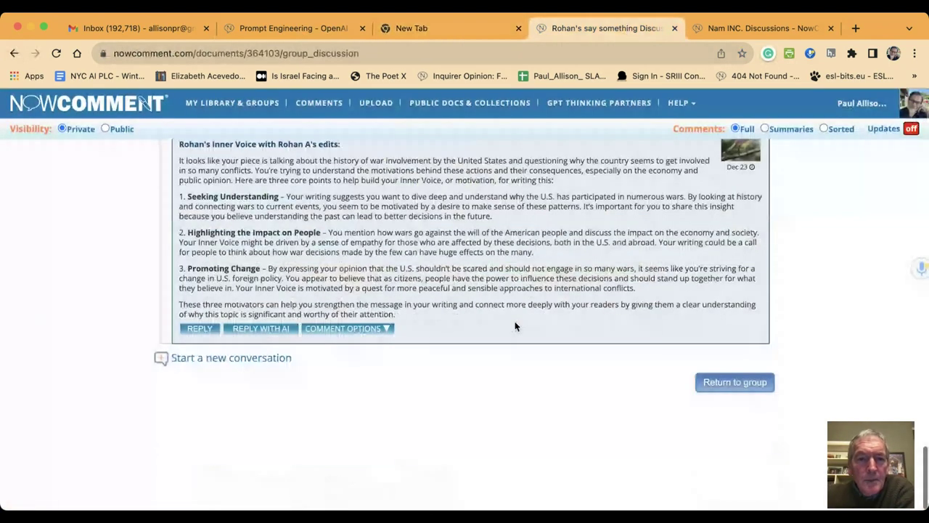
{"action": "scroll", "coordinate": [515, 326], "scroll_direction": "up", "scroll_amount": 1}
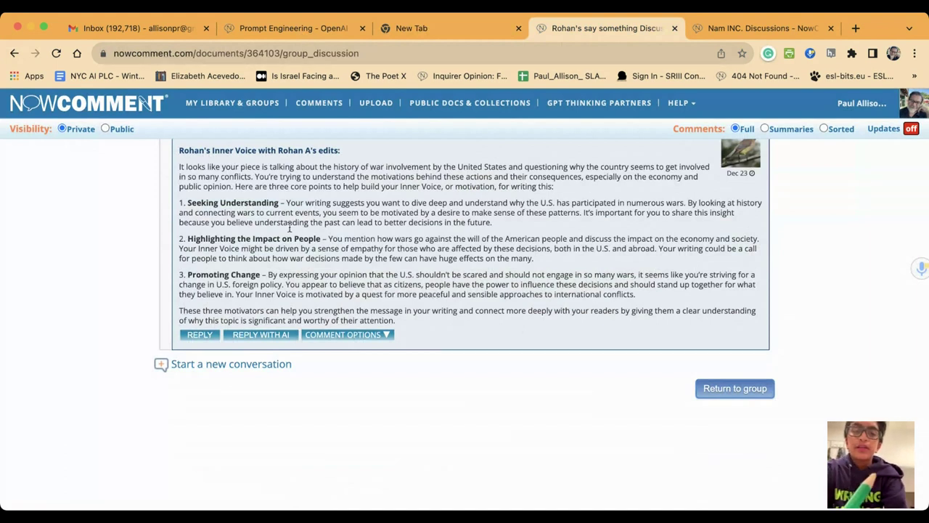
{"action": "left_click_drag", "start_coordinate": [269, 186], "coordinate": [333, 186]}
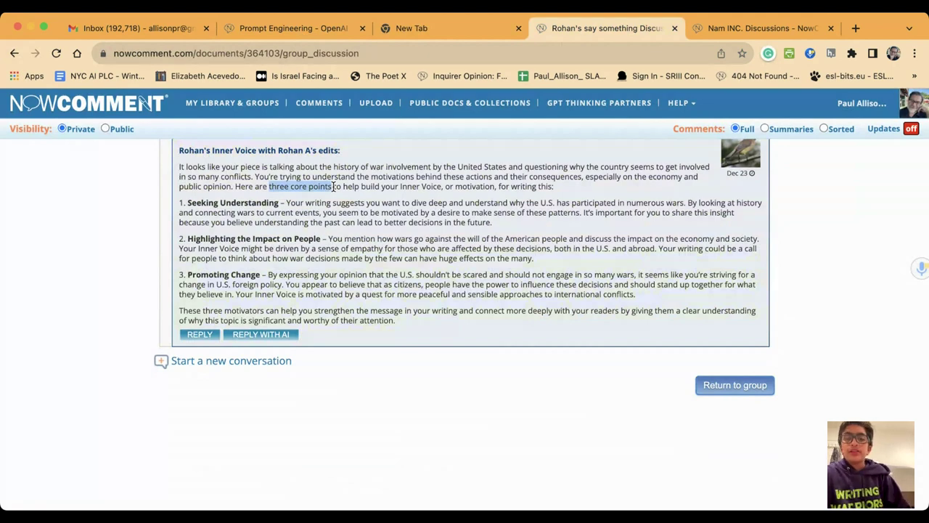
{"action": "scroll", "coordinate": [333, 187], "scroll_direction": "up", "scroll_amount": 1}
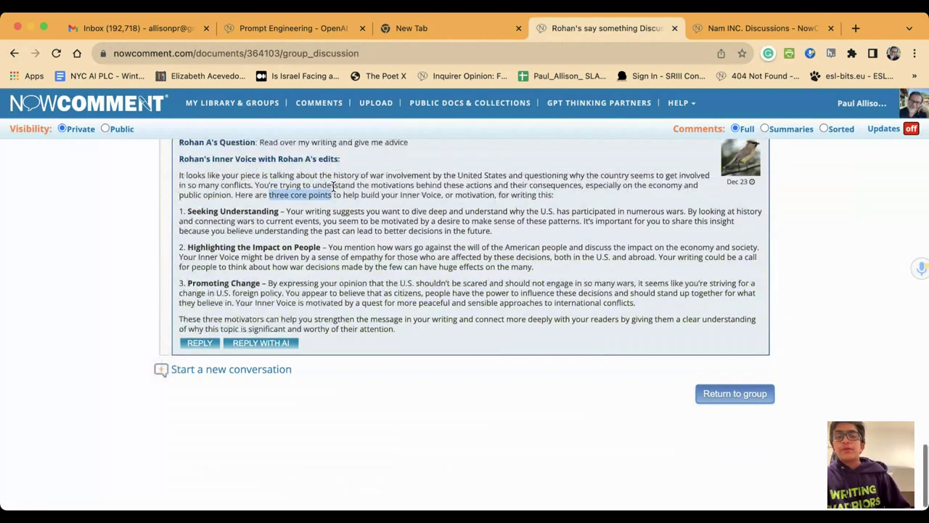
{"action": "scroll", "coordinate": [333, 187], "scroll_direction": "up", "scroll_amount": 3}
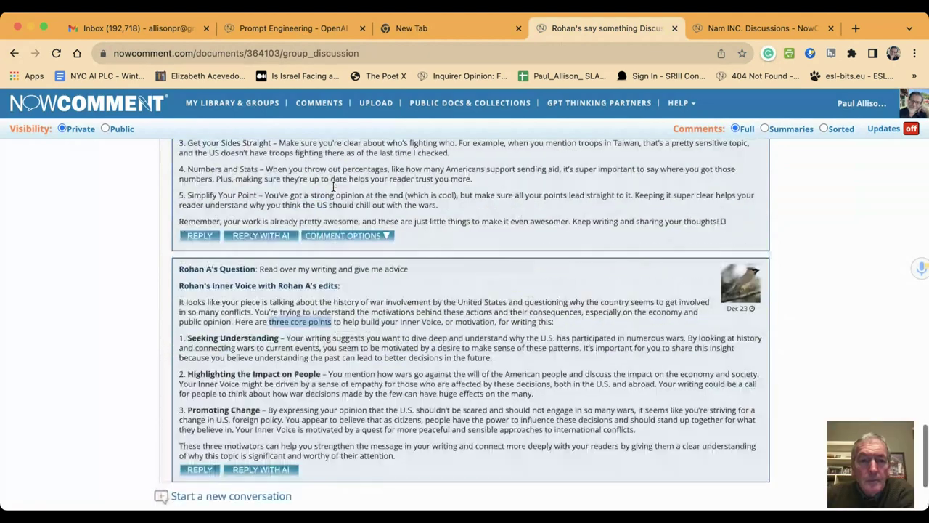
{"action": "scroll", "coordinate": [334, 187], "scroll_direction": "down", "scroll_amount": 1}
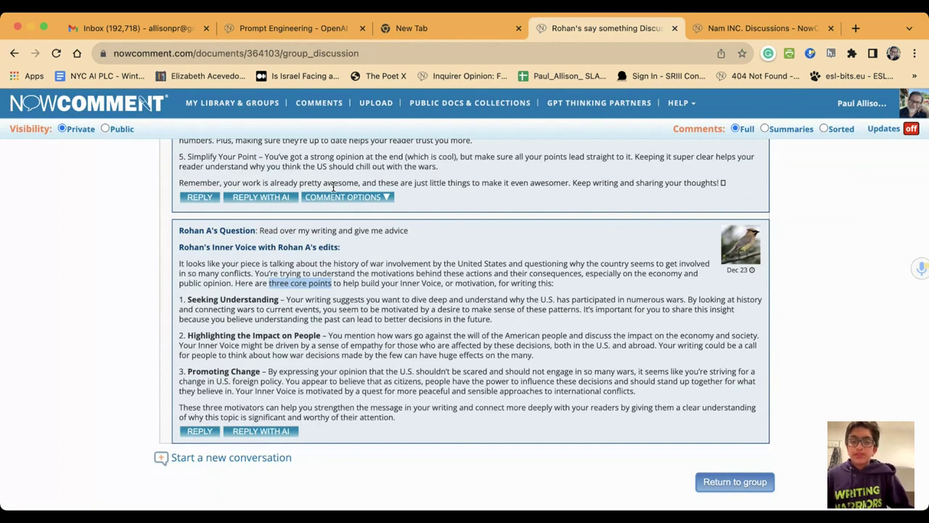
{"action": "scroll", "coordinate": [333, 188], "scroll_direction": "up", "scroll_amount": 3}
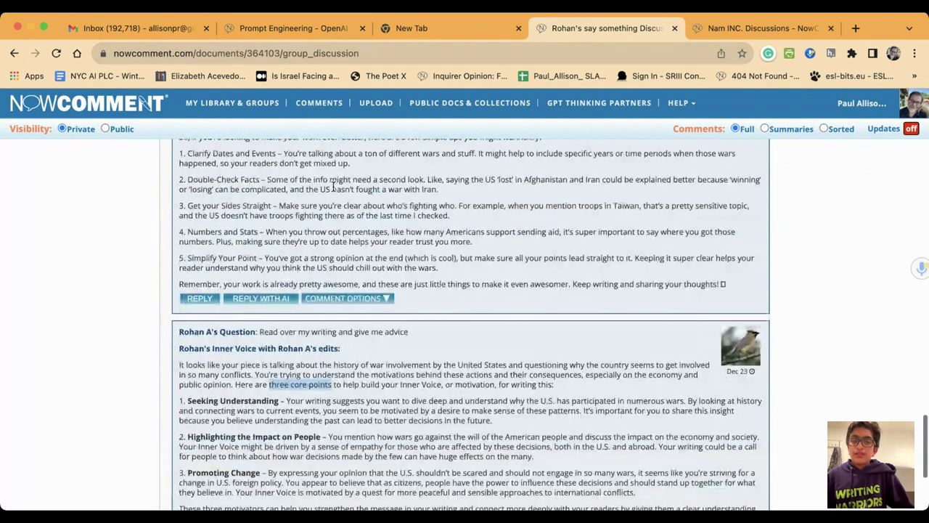
{"action": "scroll", "coordinate": [333, 187], "scroll_direction": "up", "scroll_amount": 6}
{"action": "scroll", "coordinate": [333, 188], "scroll_direction": "up", "scroll_amount": 4}
{"action": "scroll", "coordinate": [333, 187], "scroll_direction": "down", "scroll_amount": 4}
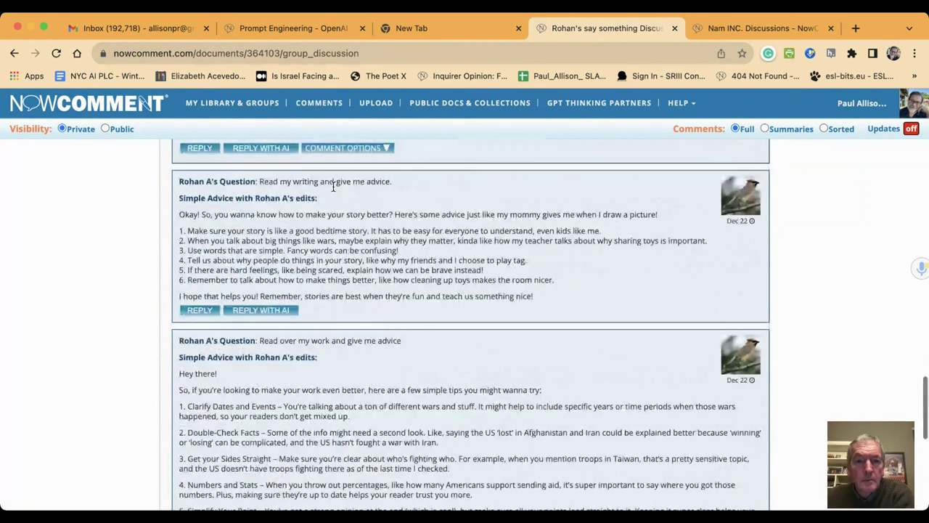
{"action": "scroll", "coordinate": [333, 187], "scroll_direction": "up", "scroll_amount": 2}
{"action": "scroll", "coordinate": [333, 187], "scroll_direction": "up", "scroll_amount": 1}
{"action": "scroll", "coordinate": [333, 187], "scroll_direction": "down", "scroll_amount": 4}
{"action": "scroll", "coordinate": [334, 187], "scroll_direction": "down", "scroll_amount": 1}
{"action": "mouse_move", "coordinate": [333, 187]}
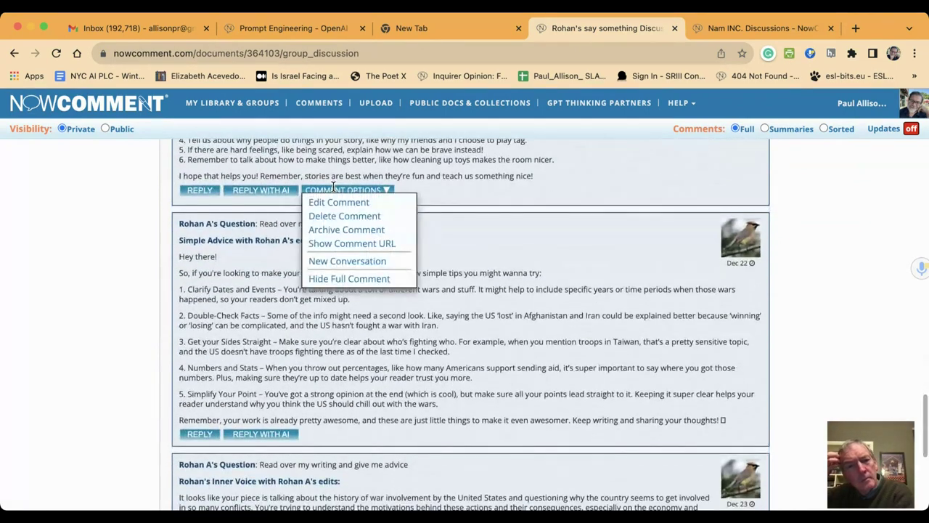
{"action": "scroll", "coordinate": [333, 187], "scroll_direction": "down", "scroll_amount": 4}
{"action": "scroll", "coordinate": [333, 189], "scroll_direction": "down", "scroll_amount": 1}
{"action": "scroll", "coordinate": [333, 187], "scroll_direction": "up", "scroll_amount": 1}
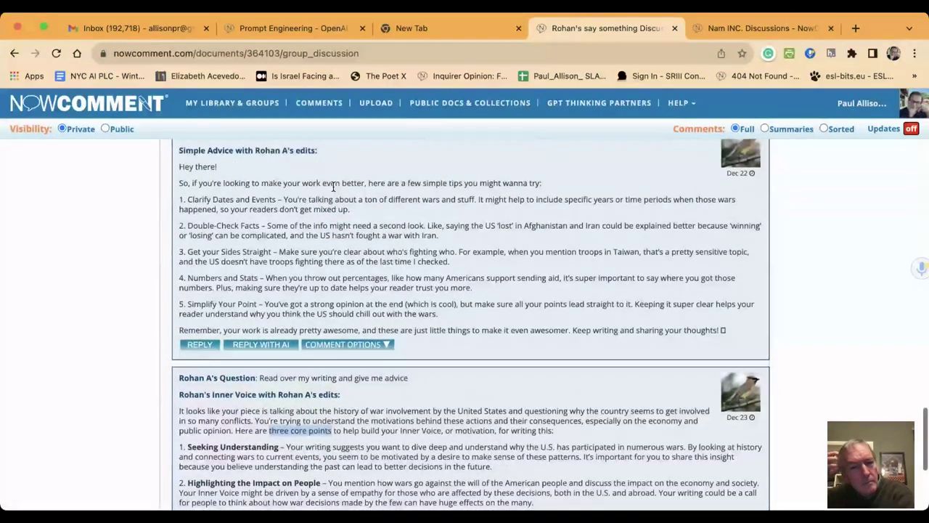
{"action": "scroll", "coordinate": [333, 187], "scroll_direction": "up", "scroll_amount": 2}
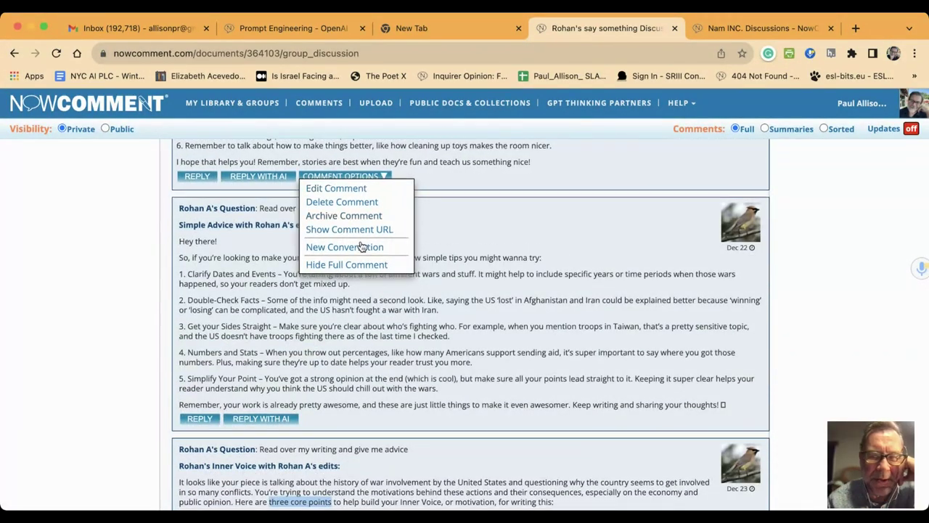
{"action": "scroll", "coordinate": [507, 246], "scroll_direction": "down", "scroll_amount": 1}
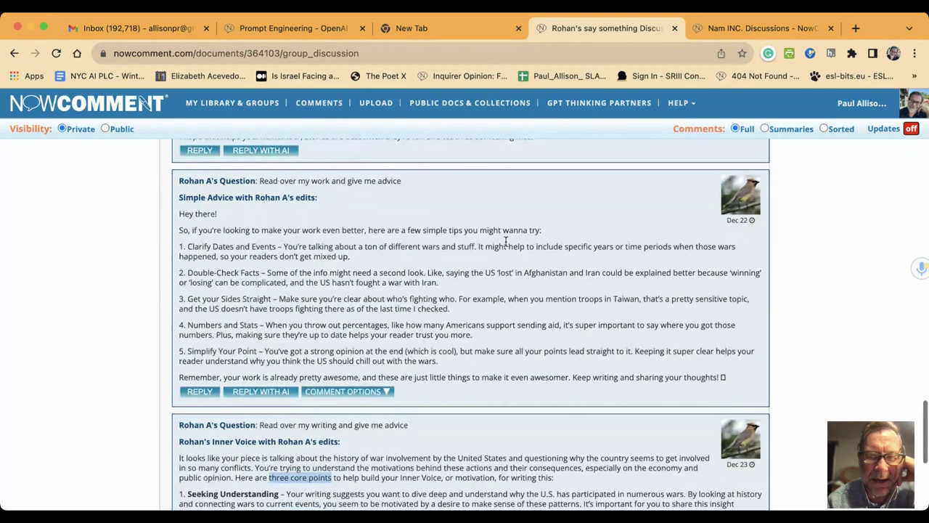
{"action": "scroll", "coordinate": [506, 241], "scroll_direction": "down", "scroll_amount": 5}
{"action": "scroll", "coordinate": [505, 242], "scroll_direction": "down", "scroll_amount": 2}
{"action": "scroll", "coordinate": [506, 243], "scroll_direction": "up", "scroll_amount": 15}
{"action": "scroll", "coordinate": [505, 240], "scroll_direction": "up", "scroll_amount": 7}
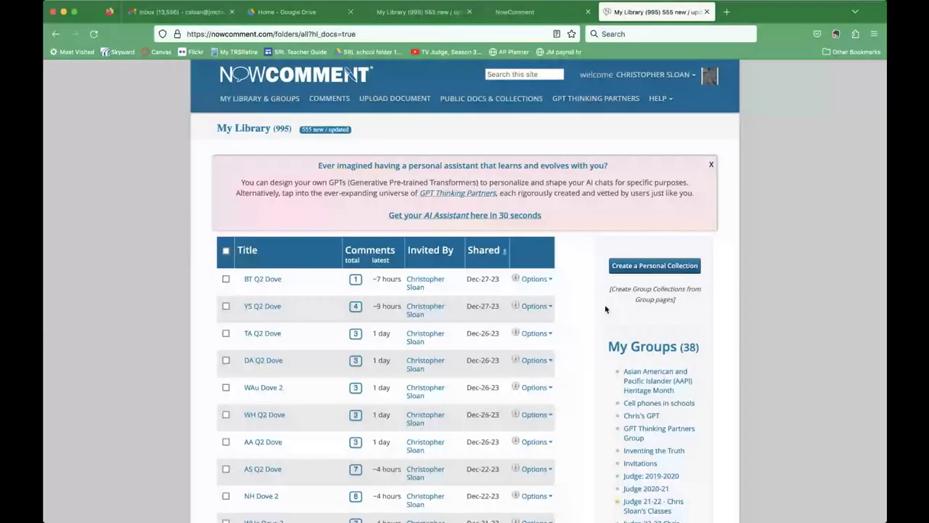
- Peek at the TA Q2 Dove document's Options menu, then scroll My Library down to NH Dove 2
{"action": "left_click", "coordinate": [534, 333]}
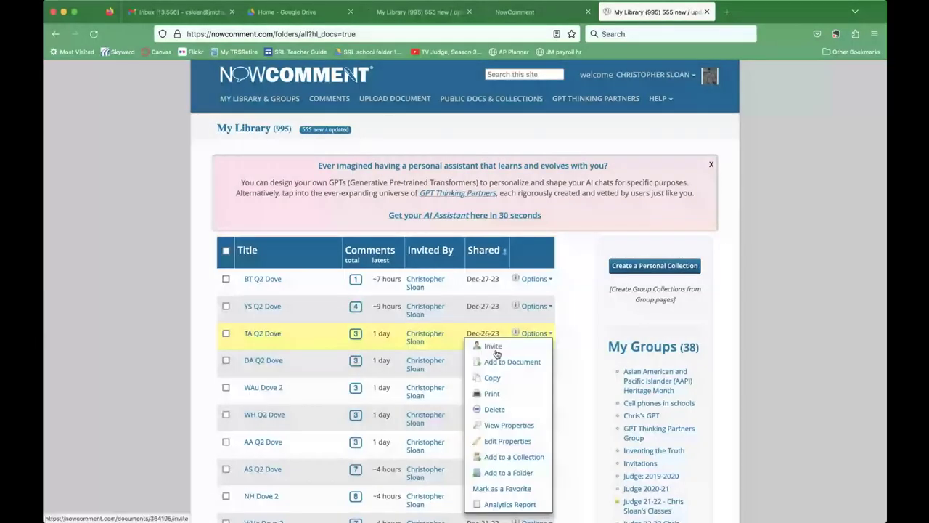
{"action": "scroll", "coordinate": [412, 313], "scroll_direction": "down", "scroll_amount": 3}
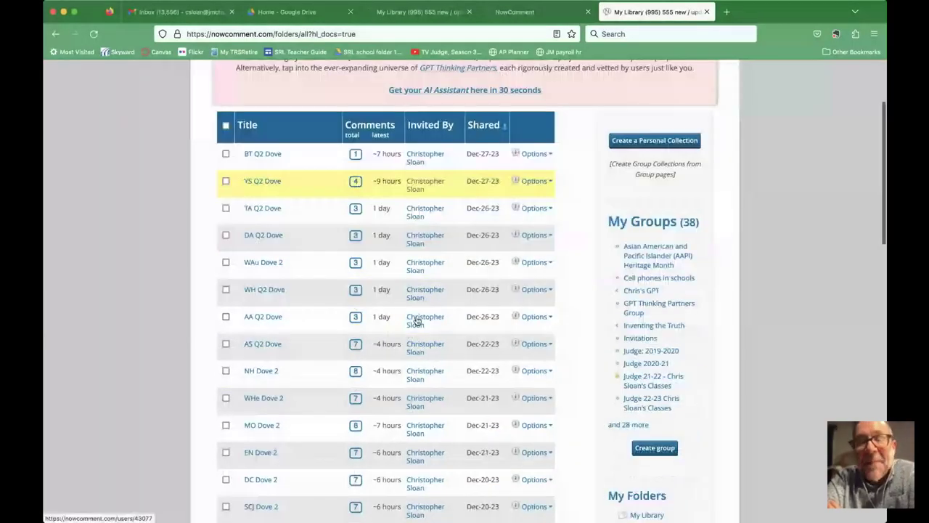
{"action": "scroll", "coordinate": [417, 320], "scroll_direction": "down", "scroll_amount": 3}
{"action": "scroll", "coordinate": [417, 320], "scroll_direction": "down", "scroll_amount": 1}
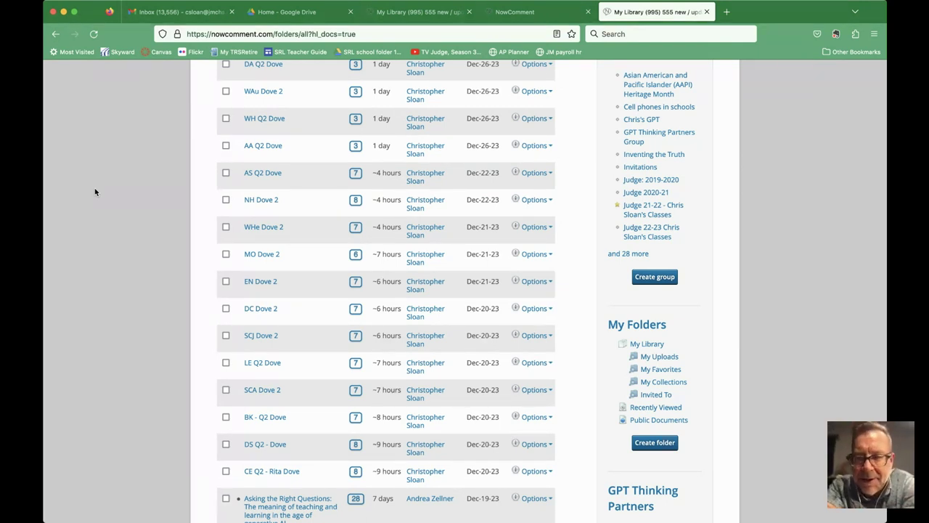
{"action": "scroll", "coordinate": [95, 191], "scroll_direction": "down", "scroll_amount": 3}
{"action": "scroll", "coordinate": [95, 191], "scroll_direction": "up", "scroll_amount": 3}
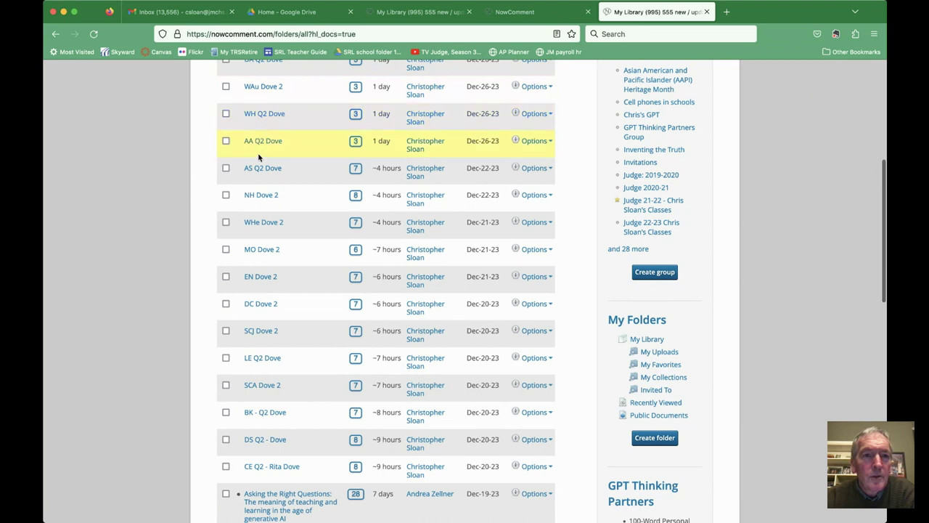
- Open the NH Dove 2 essay and highlight the student's question about rhetorical choices
{"action": "left_click", "coordinate": [261, 196]}
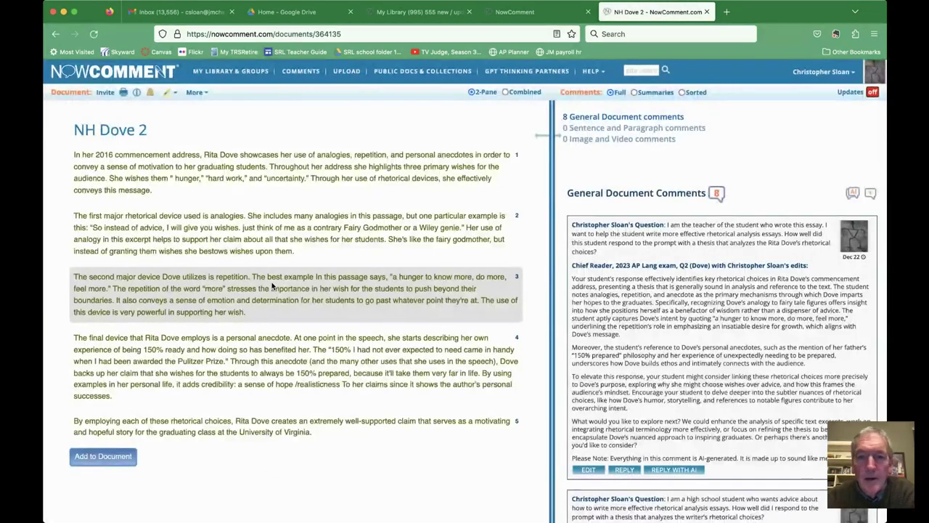
{"action": "mouse_move", "coordinate": [602, 219]}
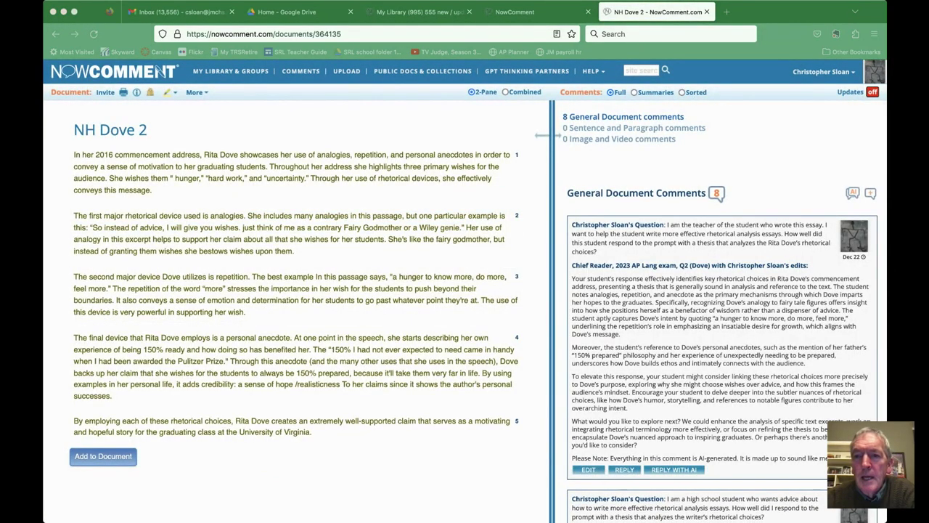
{"action": "scroll", "coordinate": [652, 288], "scroll_direction": "down", "scroll_amount": 1}
{"action": "scroll", "coordinate": [652, 288], "scroll_direction": "down", "scroll_amount": 10}
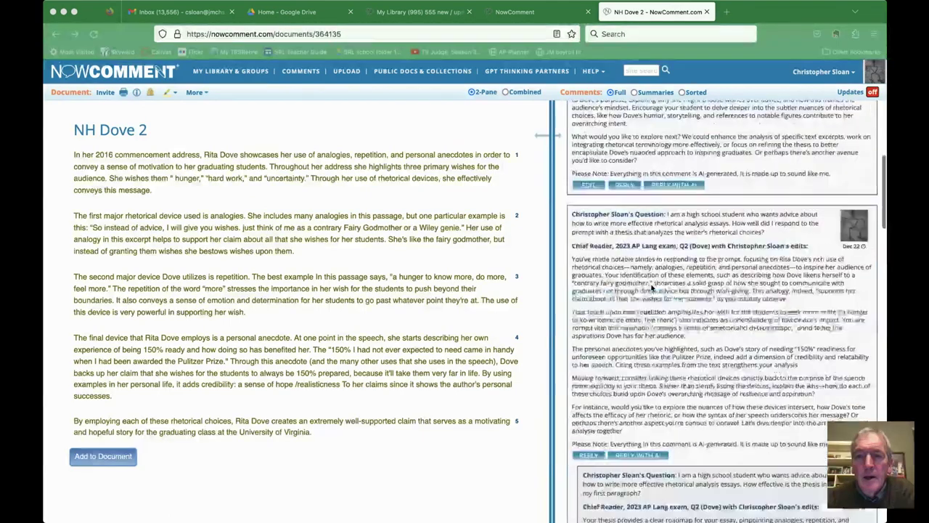
{"action": "scroll", "coordinate": [652, 288], "scroll_direction": "down", "scroll_amount": 10}
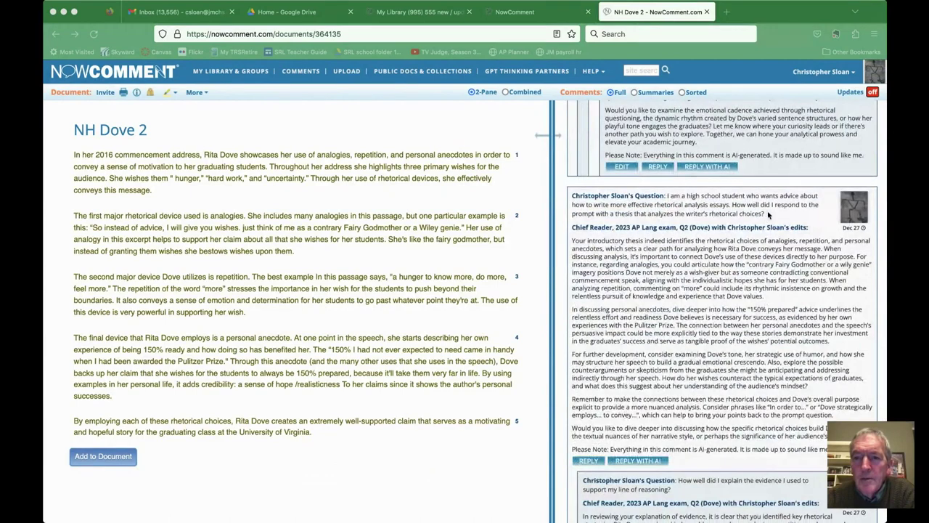
{"action": "left_click", "coordinate": [667, 195]}
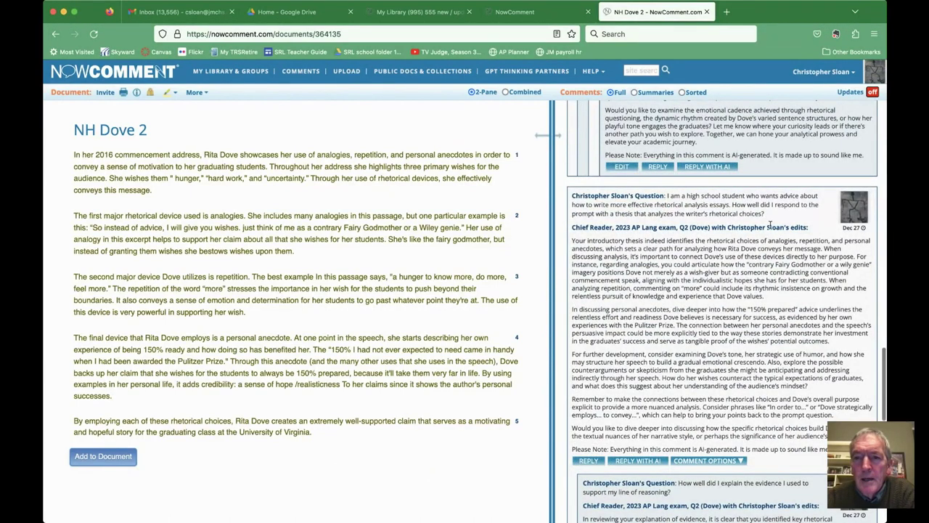
{"action": "left_click_drag", "start_coordinate": [767, 214], "coordinate": [667, 196]}
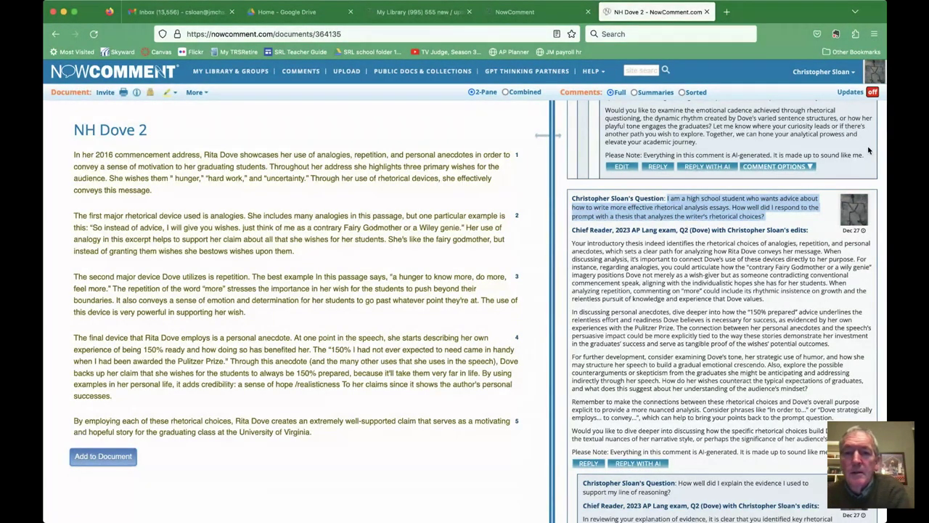
- Highlight the Chief Reader feedback on the introductory thesis, personal anecdotes and explaining evidence
{"action": "scroll", "coordinate": [778, 335], "scroll_direction": "down", "scroll_amount": 1}
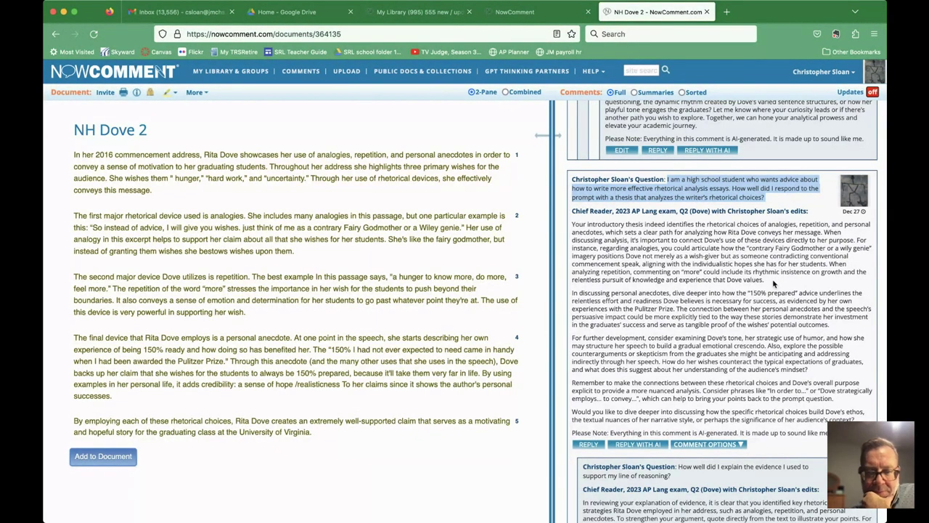
{"action": "left_click_drag", "start_coordinate": [774, 283], "coordinate": [572, 225]}
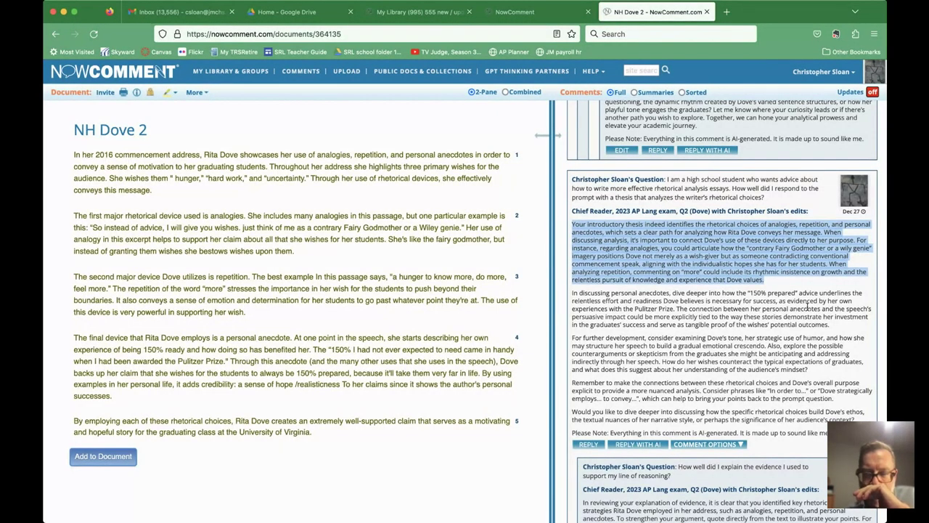
{"action": "left_click", "coordinate": [745, 245]}
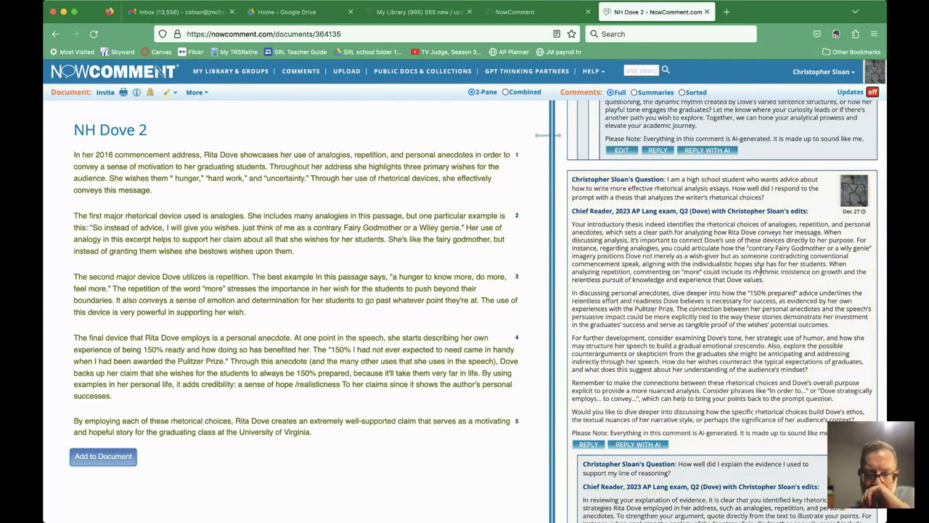
{"action": "left_click", "coordinate": [765, 276]}
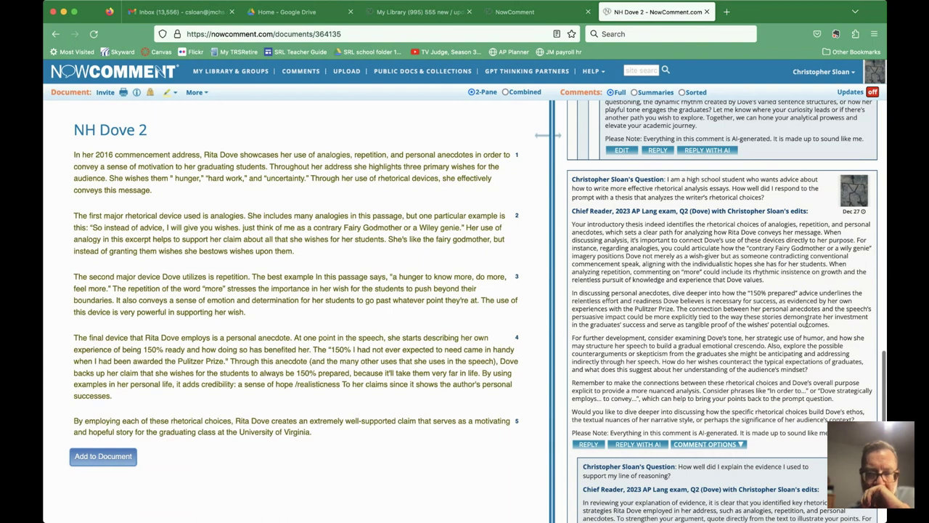
{"action": "left_click_drag", "start_coordinate": [833, 325], "coordinate": [572, 291]}
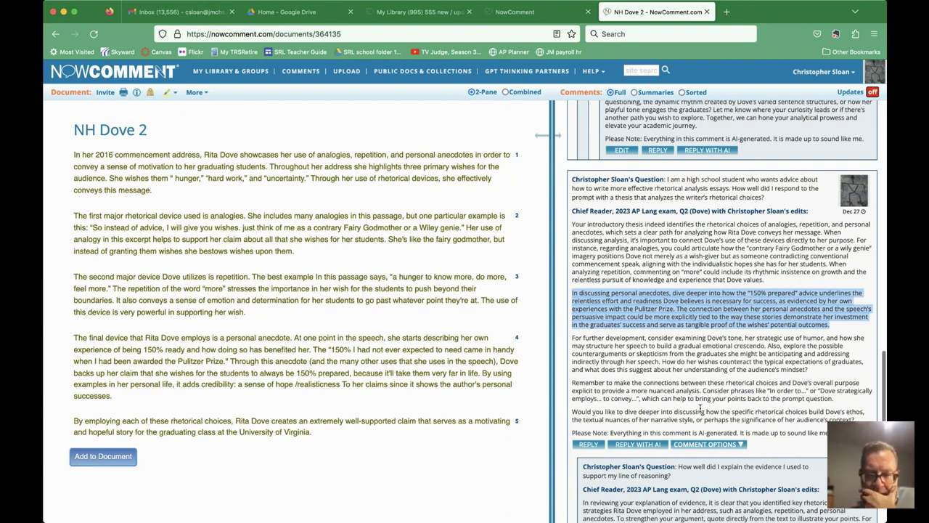
{"action": "scroll", "coordinate": [700, 410], "scroll_direction": "down", "scroll_amount": 2}
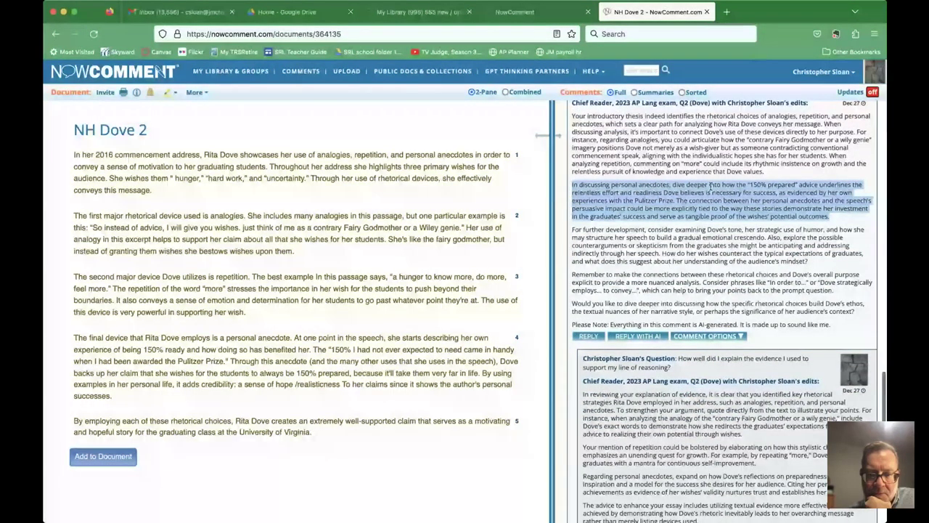
{"action": "scroll", "coordinate": [710, 187], "scroll_direction": "up", "scroll_amount": 1}
{"action": "scroll", "coordinate": [710, 187], "scroll_direction": "down", "scroll_amount": 4}
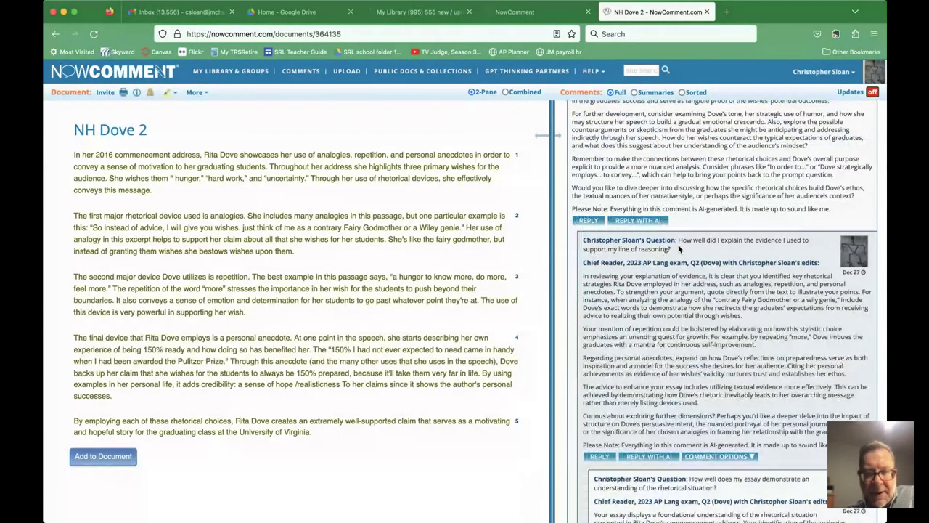
{"action": "left_click_drag", "start_coordinate": [680, 251], "coordinate": [678, 240]}
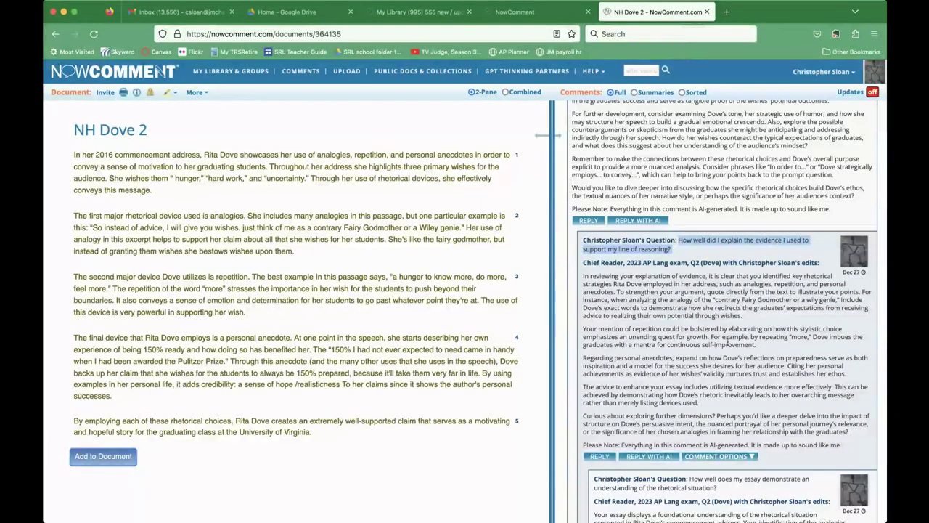
- Select the rhetorical-situation question and start an AI reply to the Chief Reader feedback
{"action": "scroll", "coordinate": [727, 341], "scroll_direction": "down", "scroll_amount": 2}
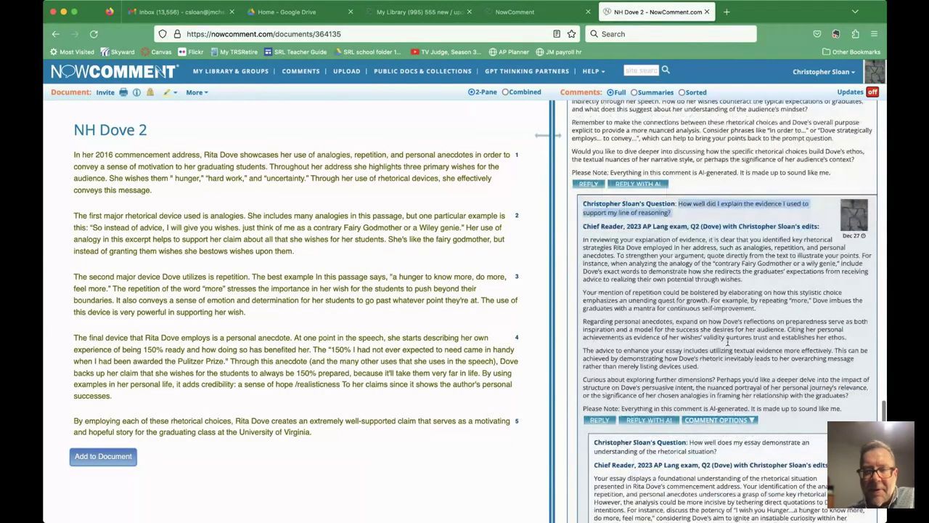
{"action": "scroll", "coordinate": [727, 342], "scroll_direction": "down", "scroll_amount": 10}
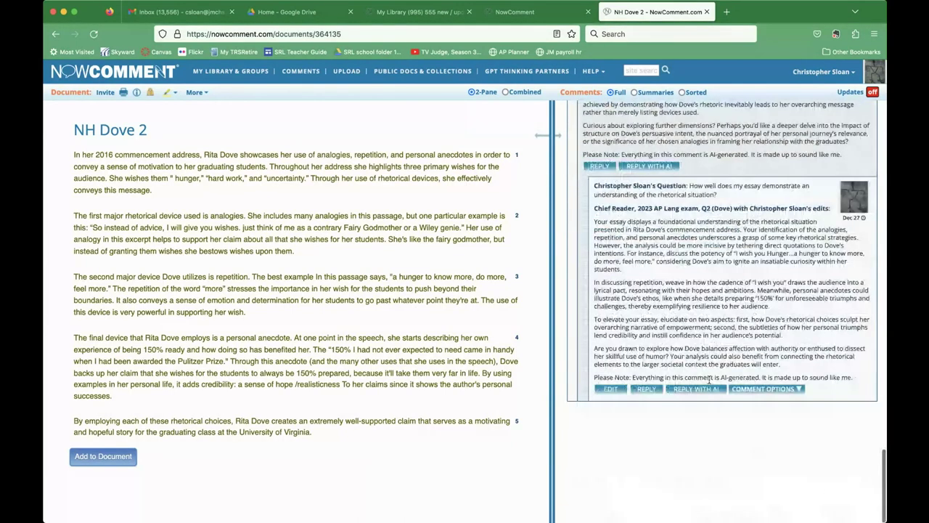
{"action": "left_click", "coordinate": [740, 388]}
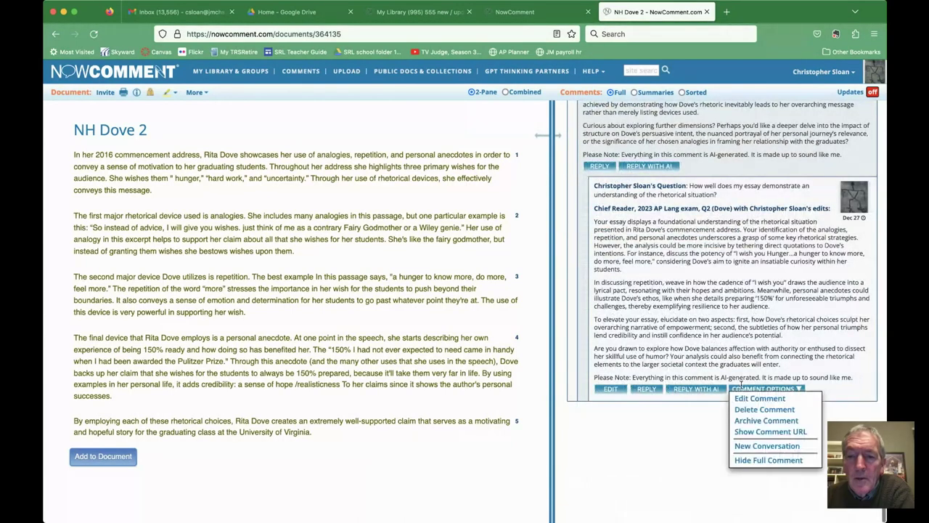
{"action": "left_click", "coordinate": [748, 389]}
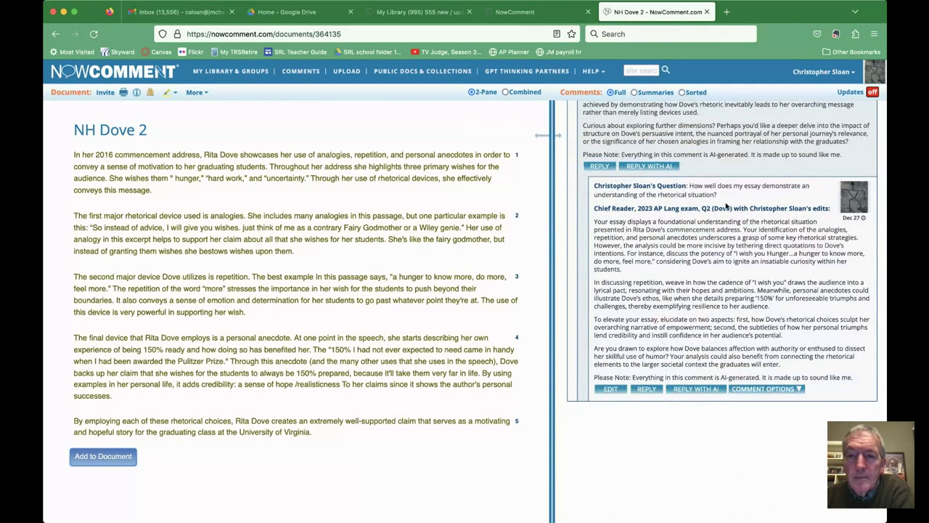
{"action": "left_click_drag", "start_coordinate": [721, 196], "coordinate": [688, 184]}
{"action": "left_click", "coordinate": [748, 168]}
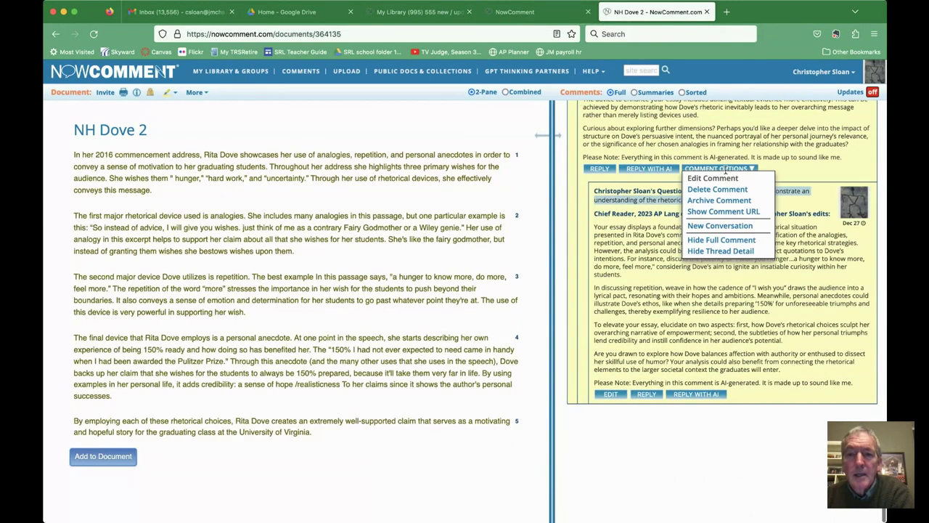
{"action": "left_click", "coordinate": [702, 402]}
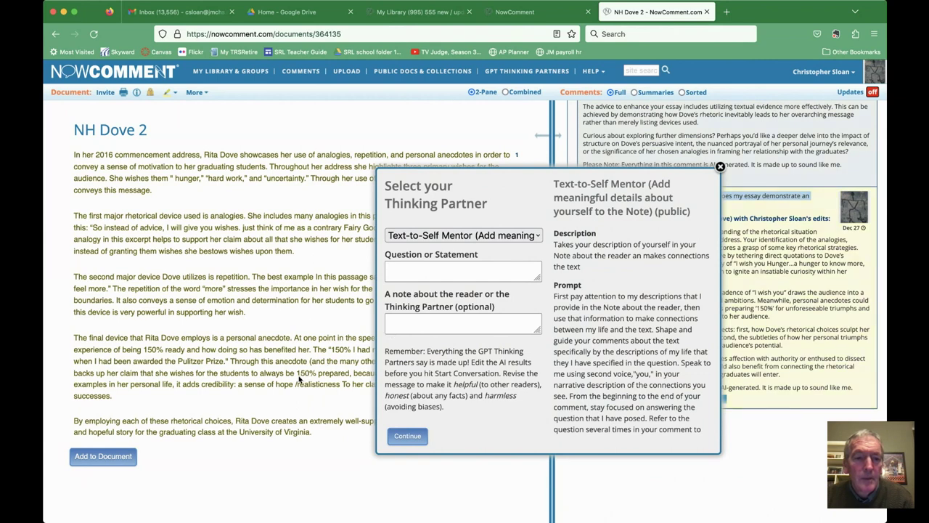
- Pick 'Chief Reader, 2023 AP Lang exam', paste the rhetorical-situation question, and generate the answer
{"action": "key", "text": "Down"}
{"action": "left_click", "coordinate": [443, 272]}
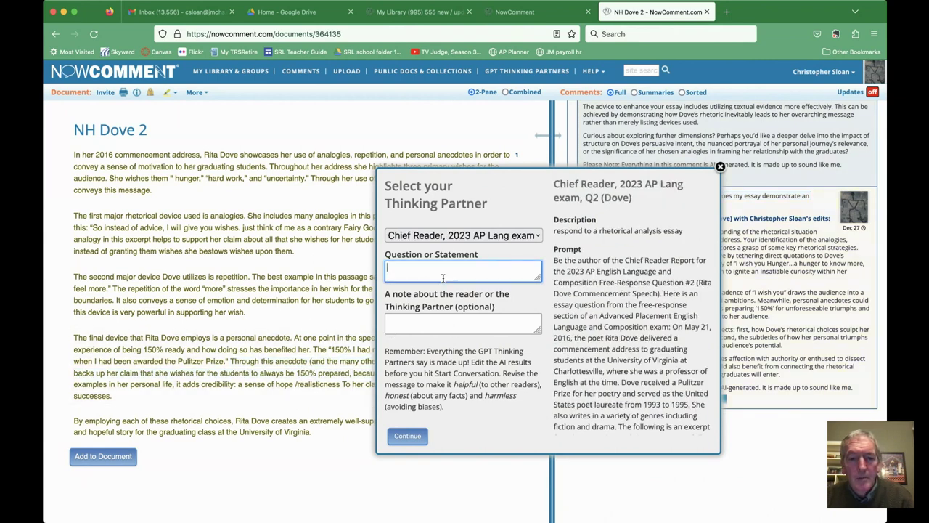
{"action": "key", "text": "super+v"}
{"action": "left_click", "coordinate": [407, 436]}
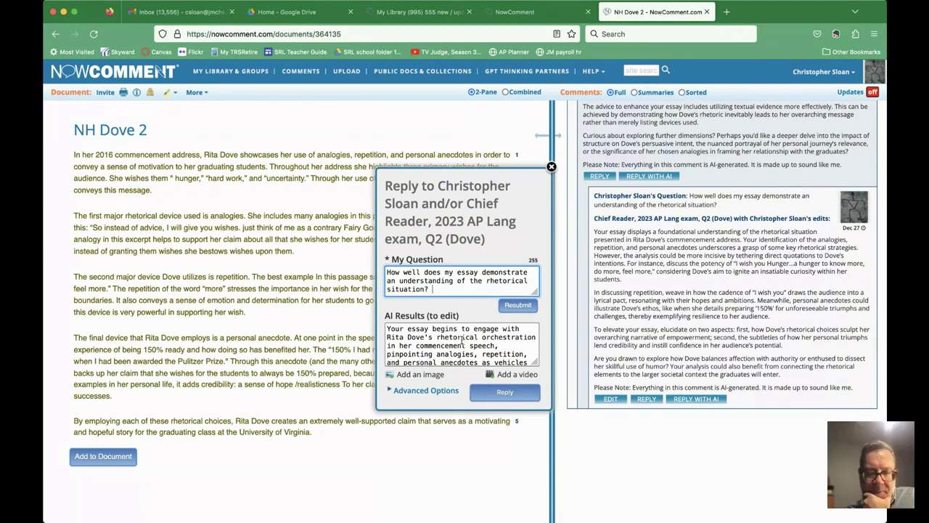
{"action": "left_click", "coordinate": [462, 344]}
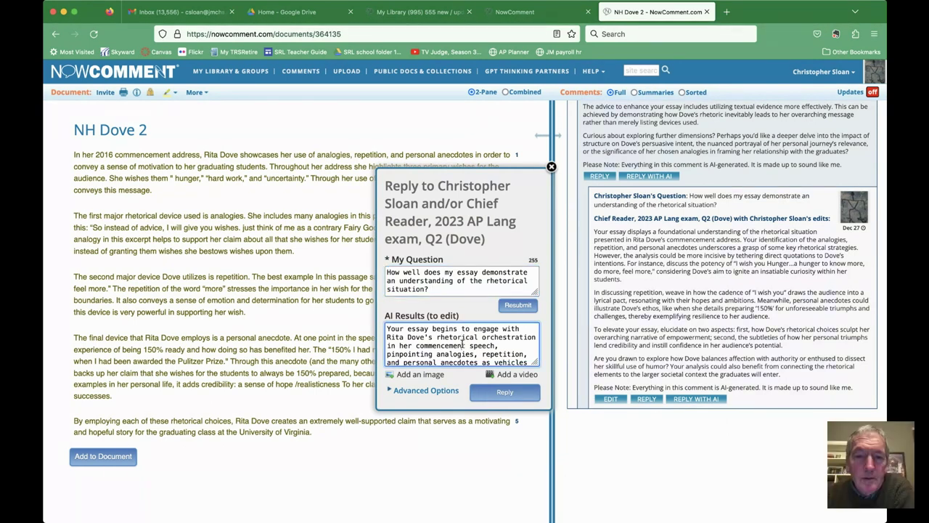
{"action": "scroll", "coordinate": [461, 344], "scroll_direction": "down", "scroll_amount": 2}
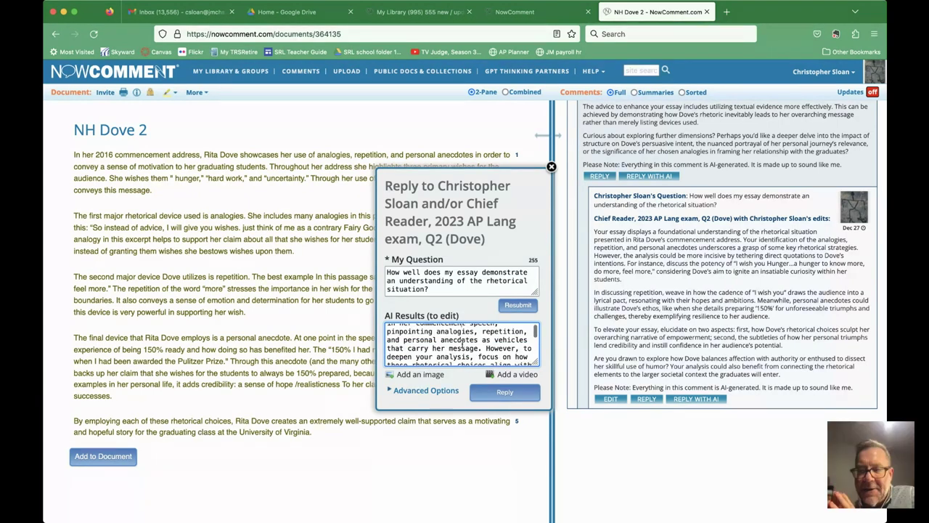
{"action": "scroll", "coordinate": [461, 344], "scroll_direction": "down", "scroll_amount": 1}
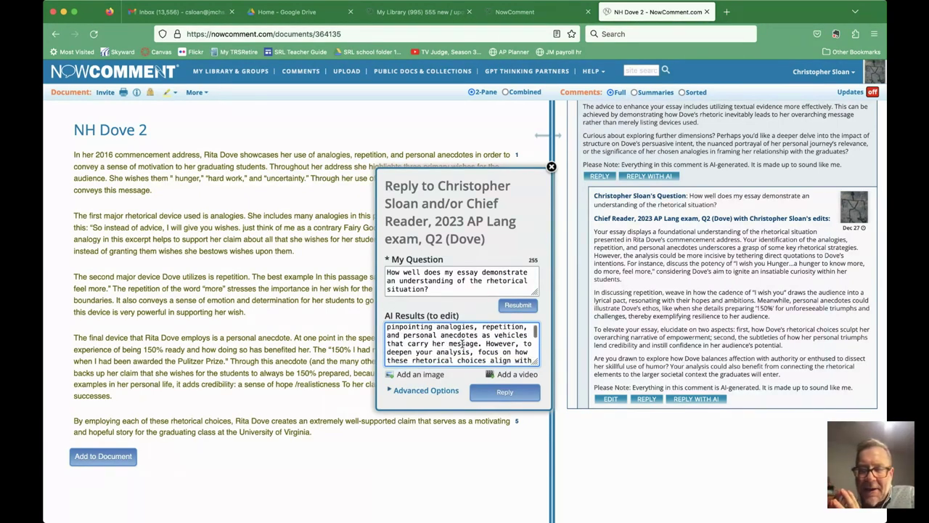
{"action": "scroll", "coordinate": [462, 344], "scroll_direction": "down", "scroll_amount": 1}
{"action": "scroll", "coordinate": [462, 344], "scroll_direction": "down", "scroll_amount": 1}
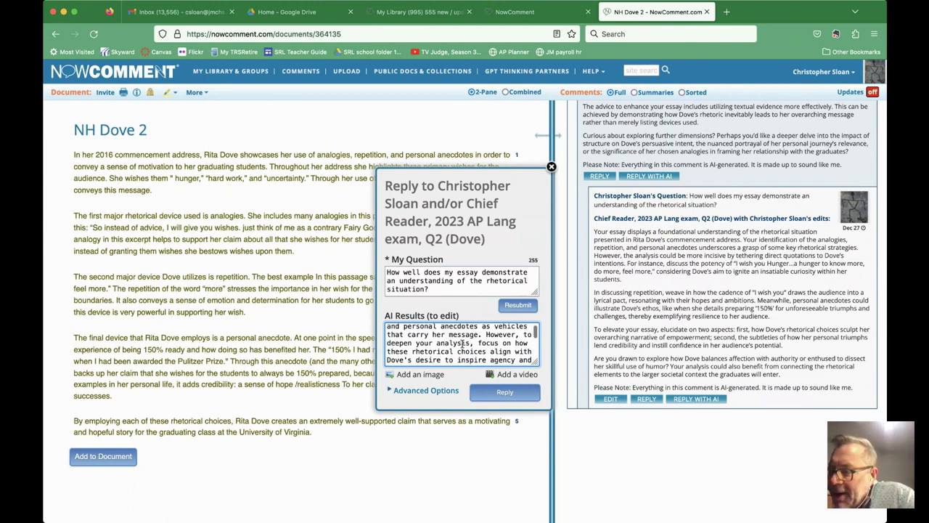
{"action": "scroll", "coordinate": [462, 344], "scroll_direction": "down", "scroll_amount": 1}
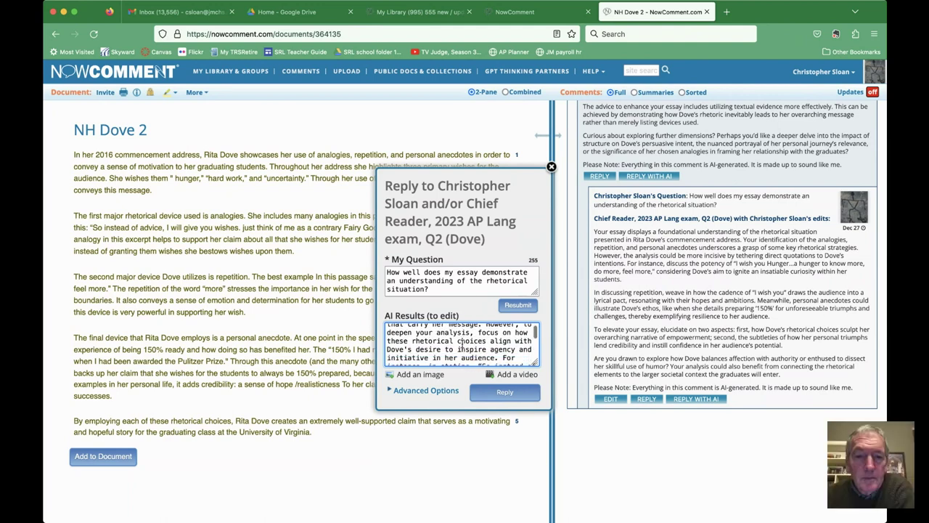
{"action": "scroll", "coordinate": [462, 344], "scroll_direction": "down", "scroll_amount": 1}
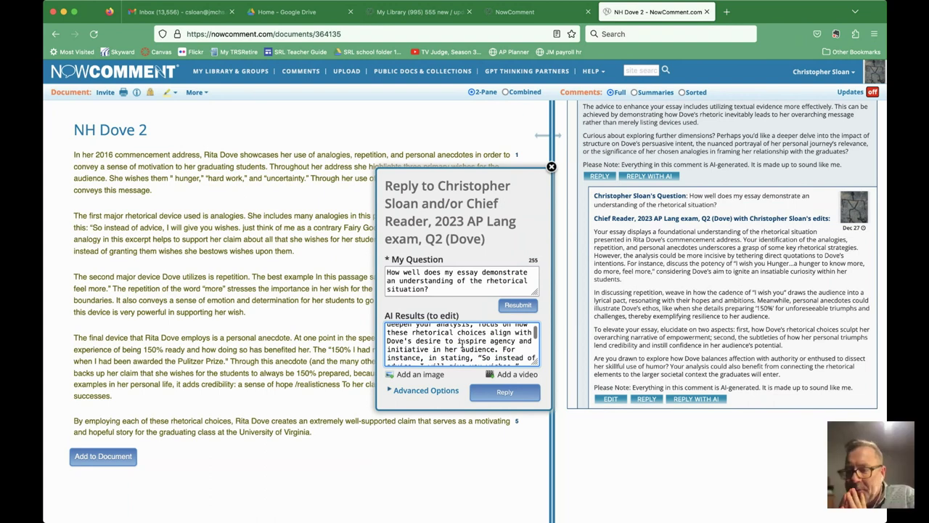
{"action": "scroll", "coordinate": [461, 344], "scroll_direction": "up", "scroll_amount": 6}
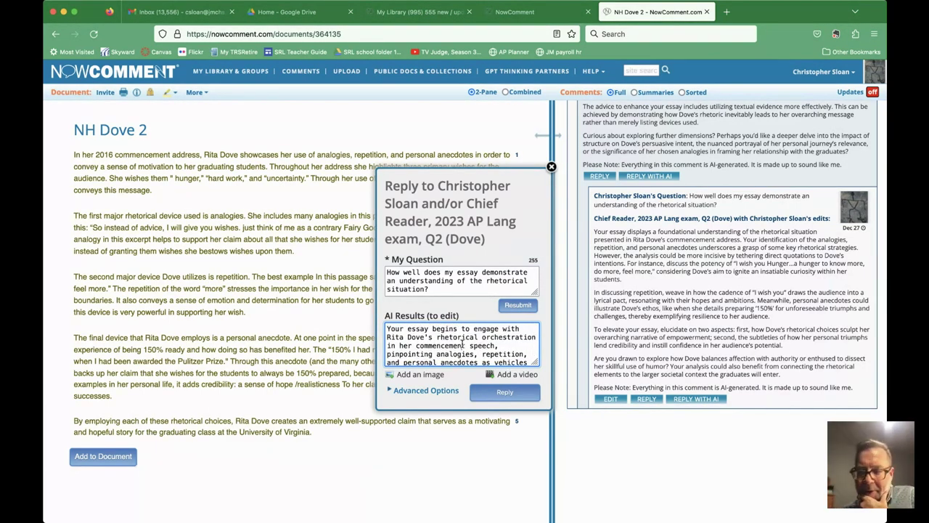
- Resubmit for a second Chief Reader answer and read through the Original and Resubmission panels
{"action": "left_click", "coordinate": [518, 305]}
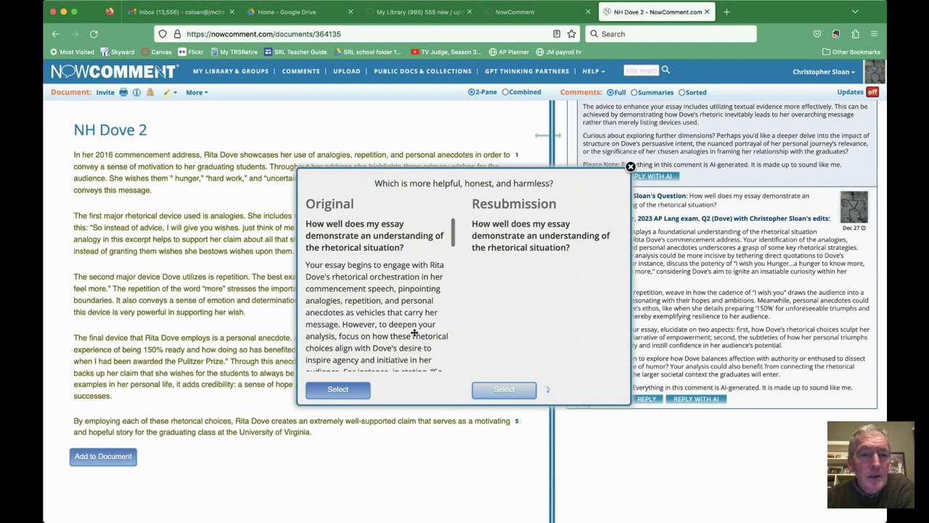
{"action": "scroll", "coordinate": [413, 323], "scroll_direction": "down", "scroll_amount": 2}
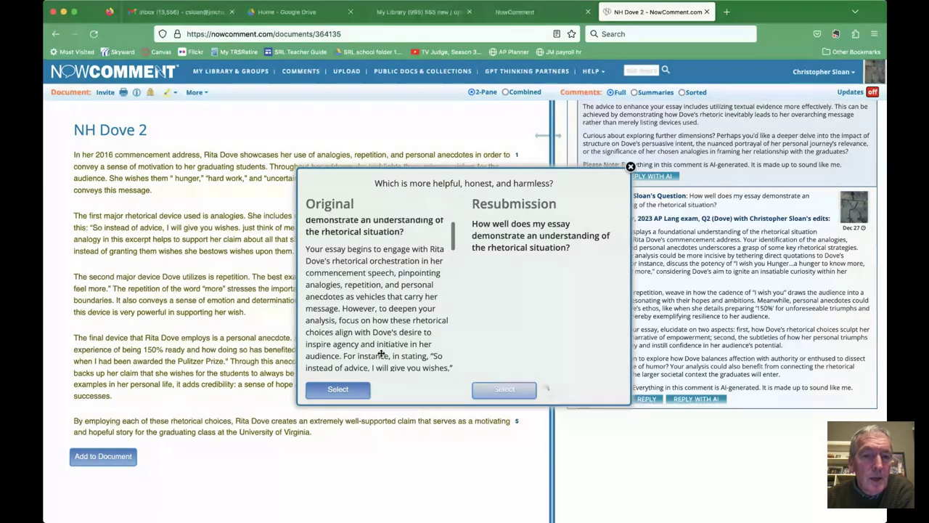
{"action": "scroll", "coordinate": [381, 354], "scroll_direction": "down", "scroll_amount": 4}
{"action": "scroll", "coordinate": [381, 354], "scroll_direction": "down", "scroll_amount": 2}
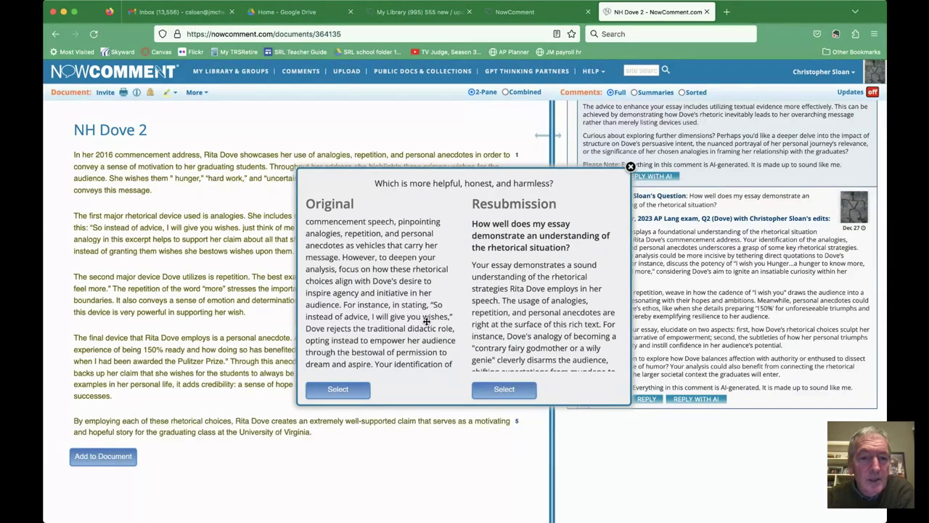
{"action": "scroll", "coordinate": [427, 344], "scroll_direction": "down", "scroll_amount": 1}
{"action": "scroll", "coordinate": [427, 344], "scroll_direction": "down", "scroll_amount": 1}
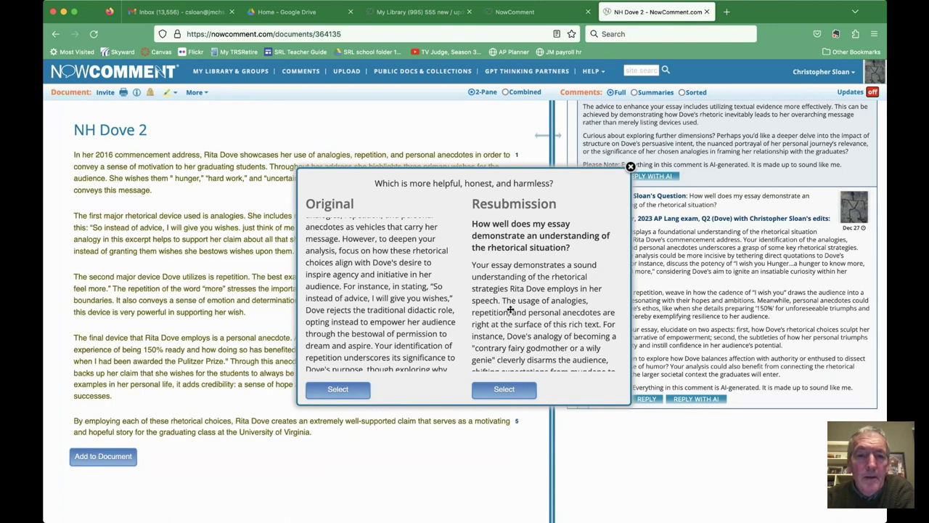
{"action": "scroll", "coordinate": [528, 298], "scroll_direction": "down", "scroll_amount": 1}
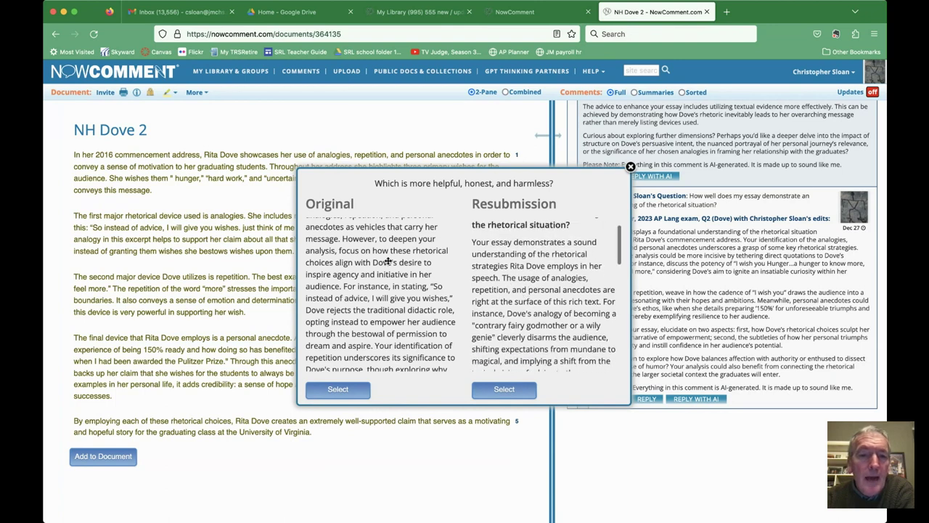
{"action": "scroll", "coordinate": [566, 348], "scroll_direction": "down", "scroll_amount": 2}
{"action": "scroll", "coordinate": [566, 348], "scroll_direction": "up", "scroll_amount": 3}
{"action": "scroll", "coordinate": [566, 348], "scroll_direction": "down", "scroll_amount": 3}
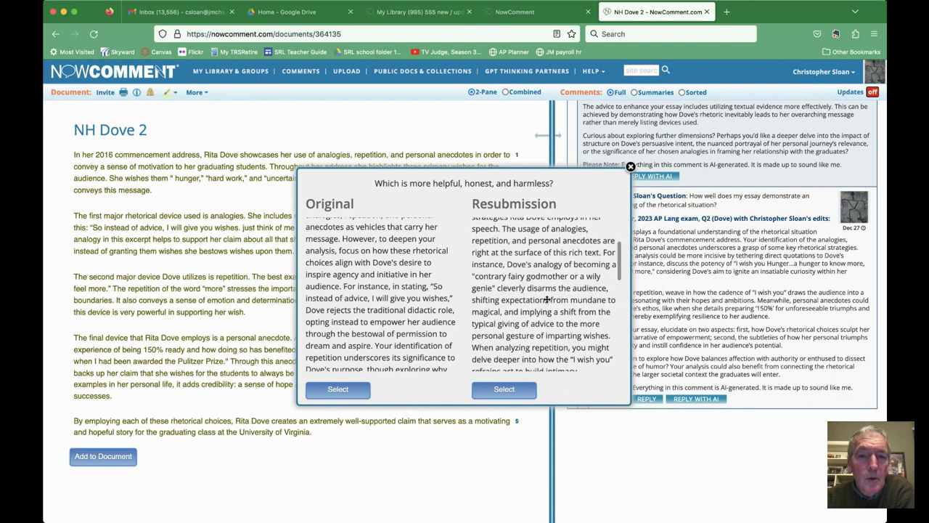
{"action": "scroll", "coordinate": [547, 299], "scroll_direction": "down", "scroll_amount": 1}
{"action": "scroll", "coordinate": [547, 300], "scroll_direction": "down", "scroll_amount": 2}
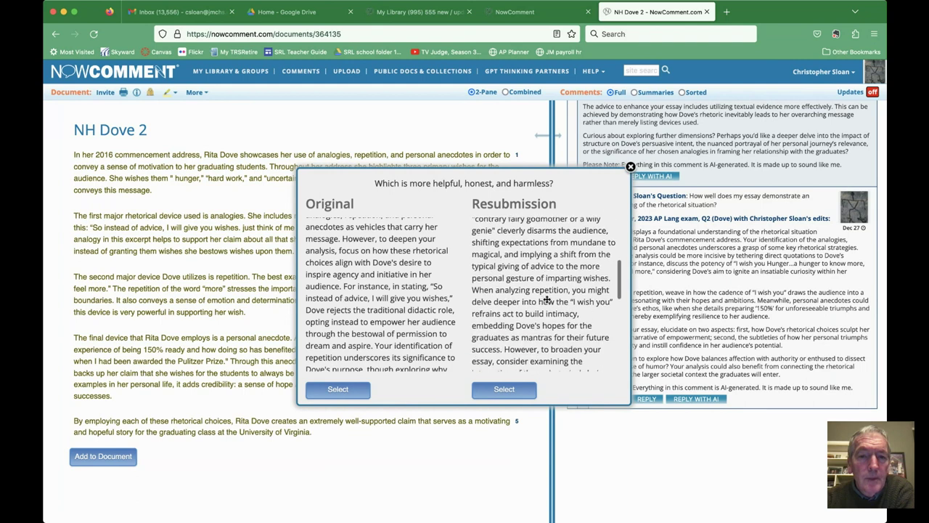
{"action": "scroll", "coordinate": [548, 299], "scroll_direction": "down", "scroll_amount": 1}
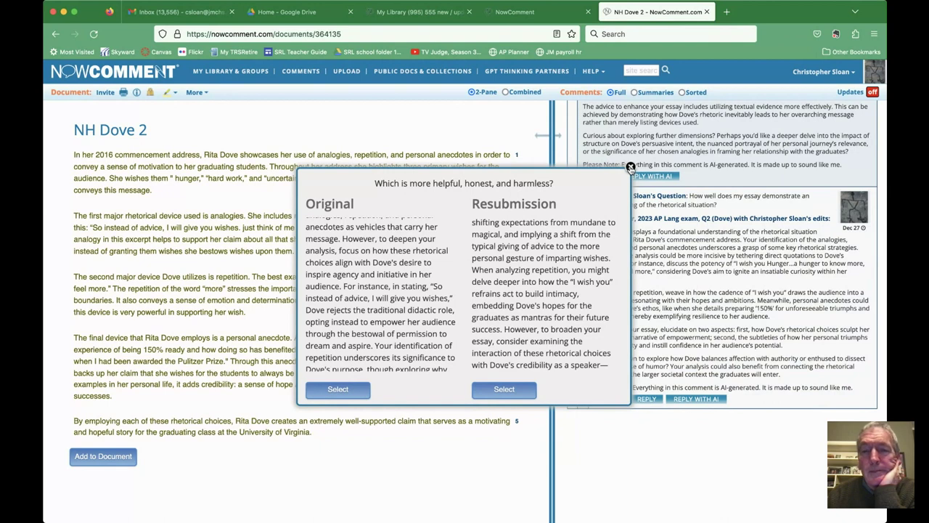
- Close the comparison dialog with its X and select the Chief Reader comment text up to 'Your'
{"action": "left_click", "coordinate": [631, 168]}
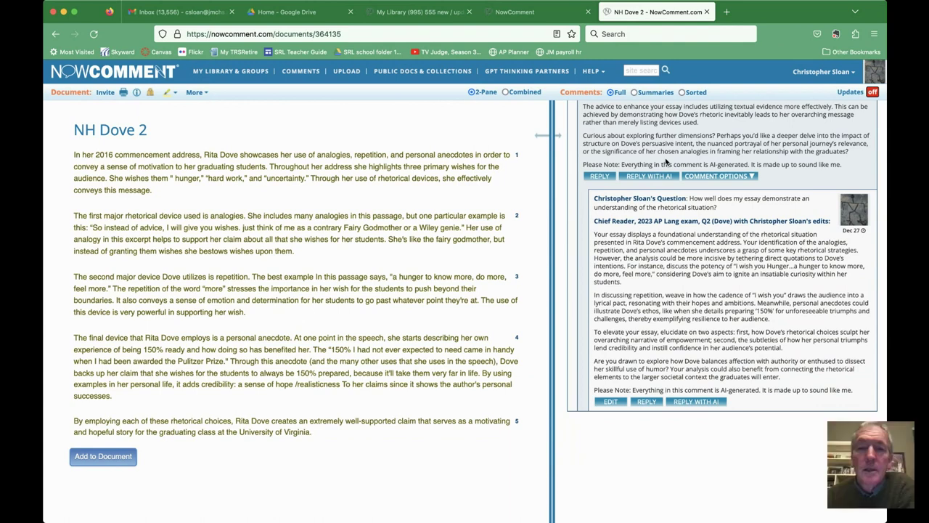
{"action": "mouse_move", "coordinate": [648, 311]}
{"action": "scroll", "coordinate": [662, 300], "scroll_direction": "down", "scroll_amount": 1}
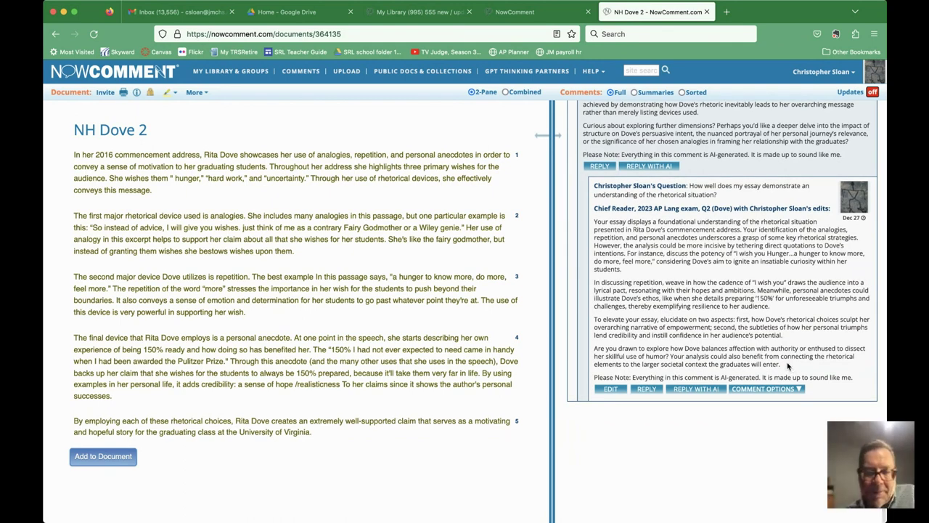
{"action": "left_click_drag", "start_coordinate": [788, 365], "coordinate": [593, 226]}
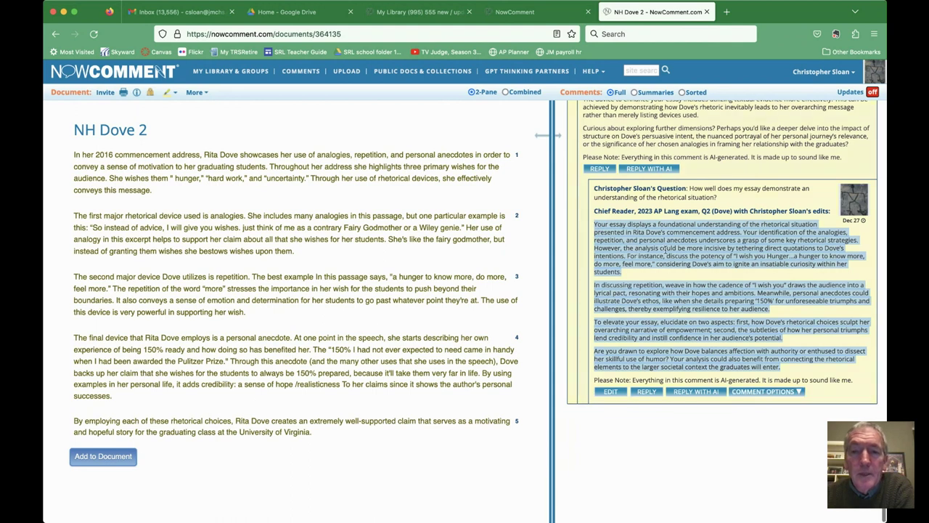